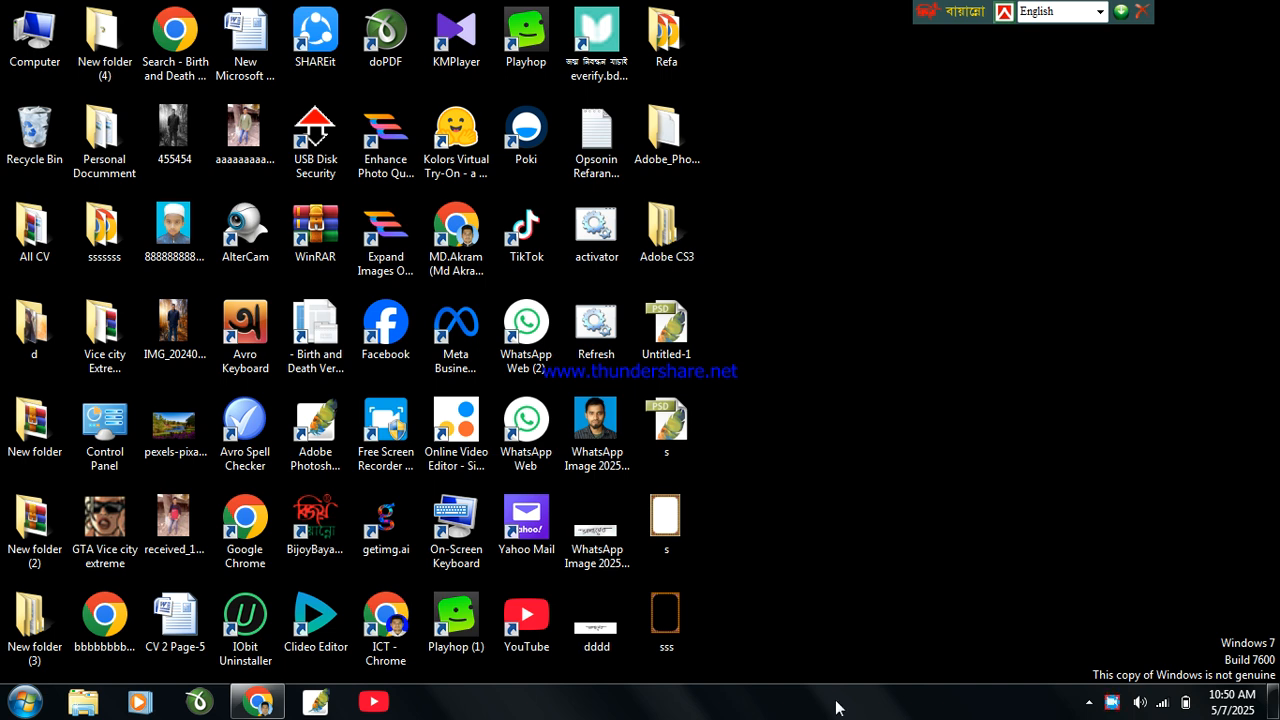
Create a new Microsoft Office Word document on the desktop, keep its default name, and open it.
right_click(831, 150)
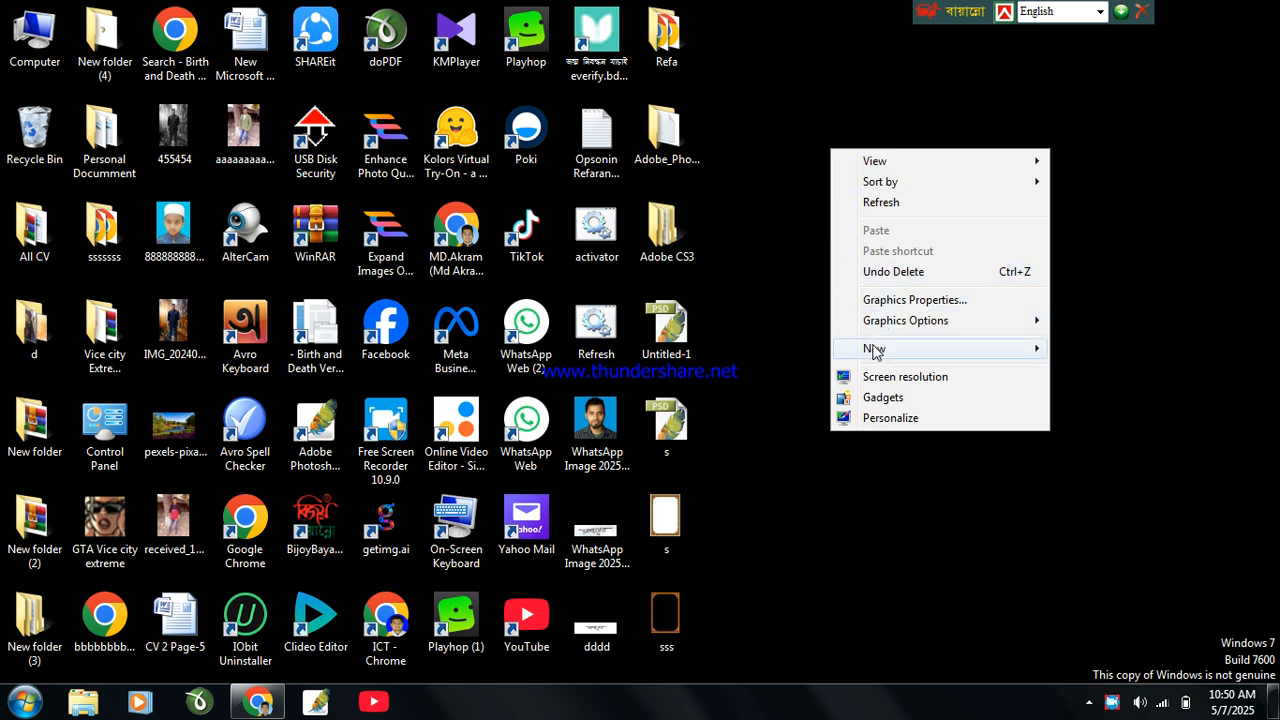
left_click(873, 348)
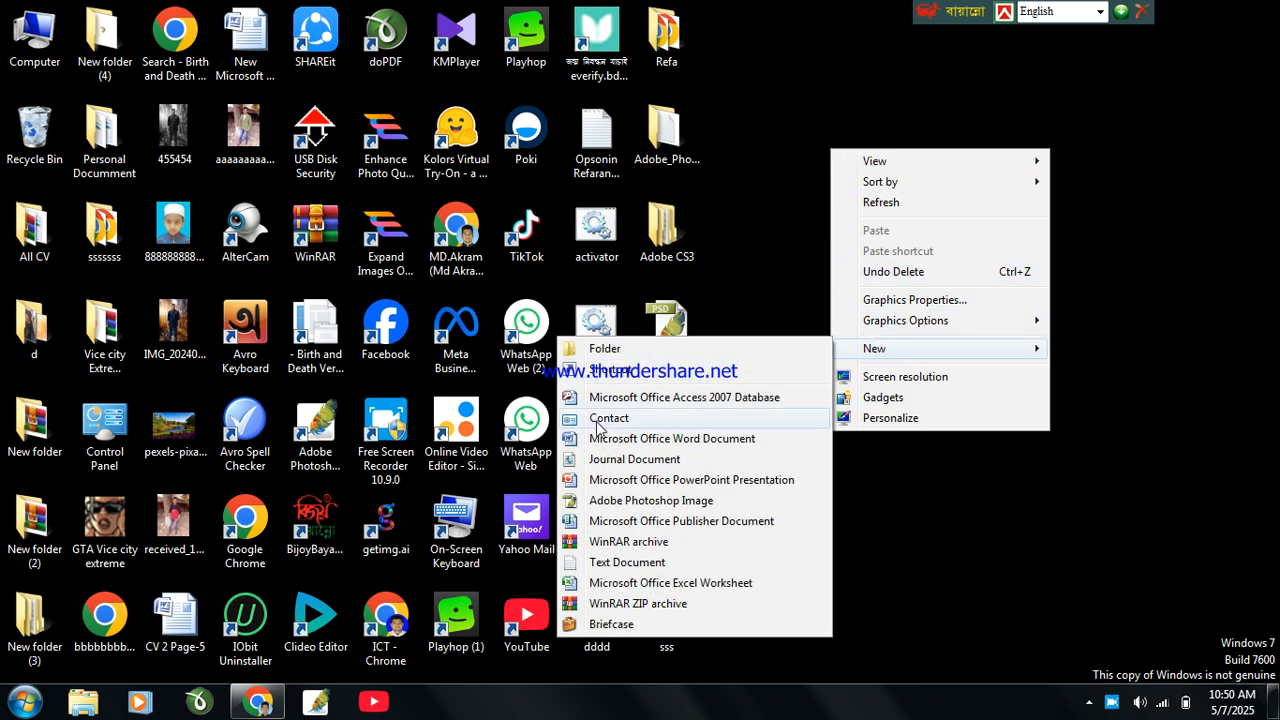
left_click(650, 438)
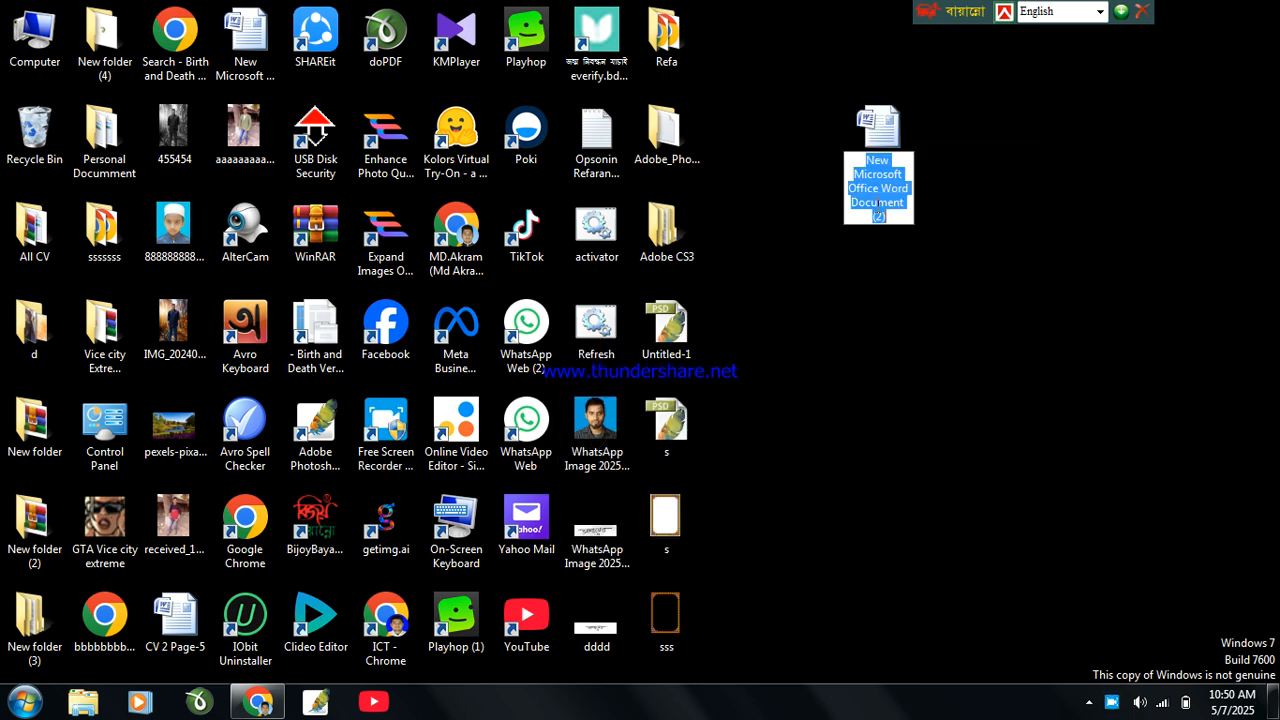
left_click(880, 137)
double_click(883, 135)
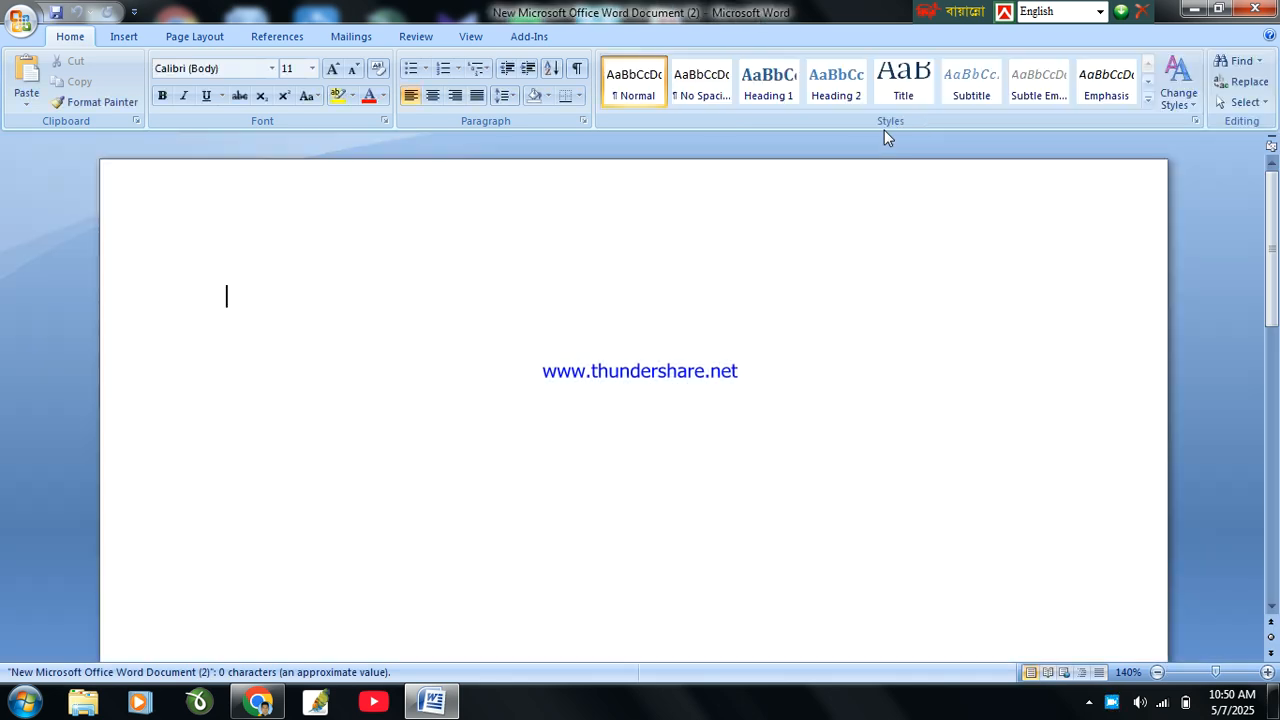
Apply the No Spacing style to the blank document and switch the keyboard layout to Bijoy Classic.
left_click(698, 86)
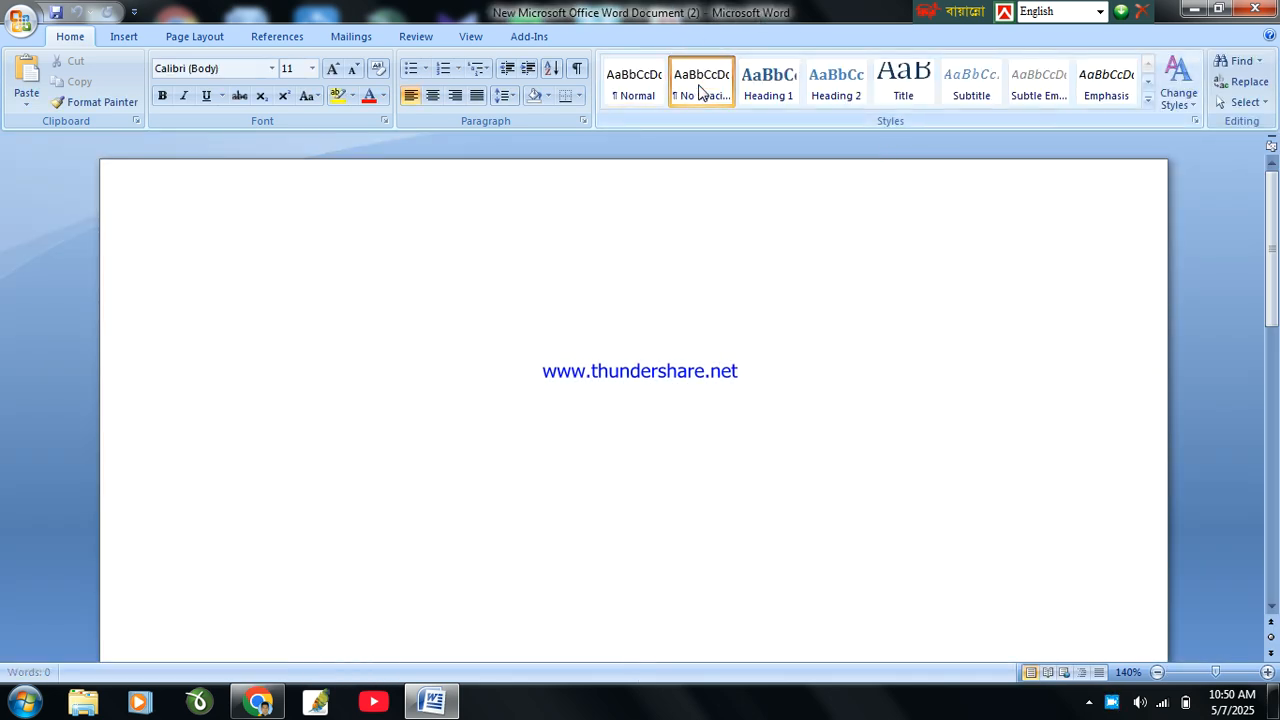
left_click(1099, 12)
left_click(1058, 38)
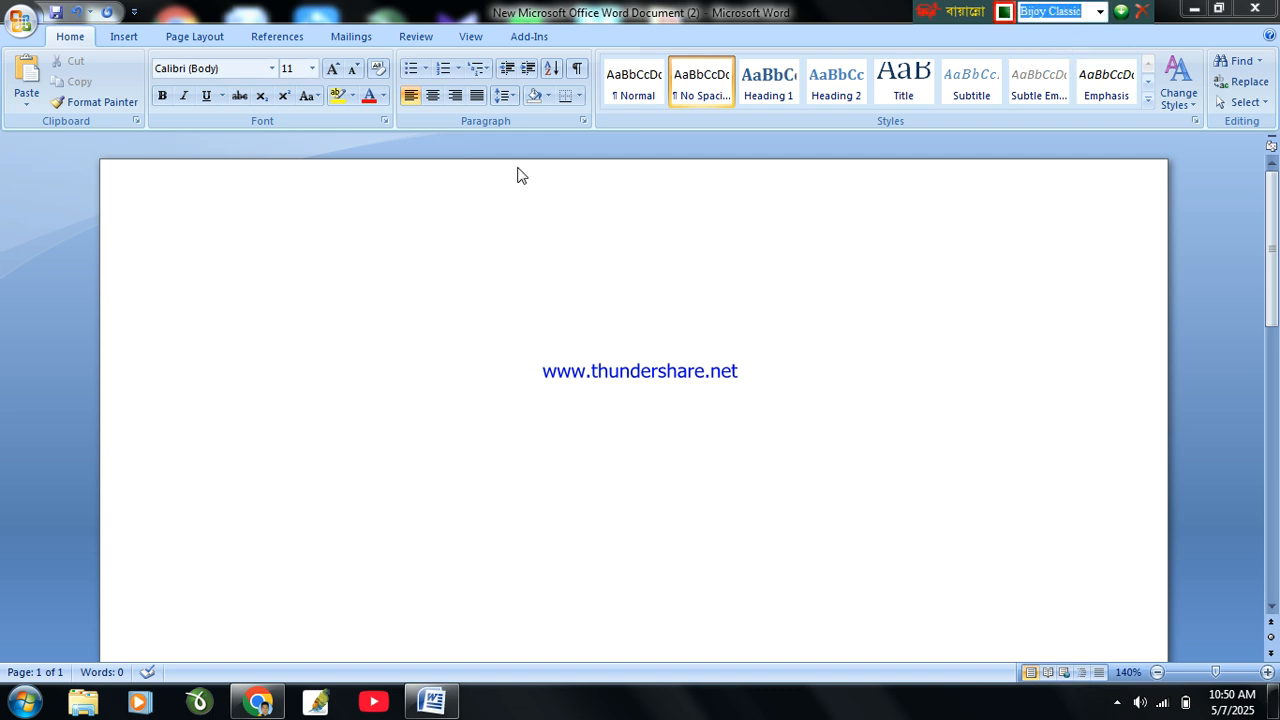
left_click(472, 268)
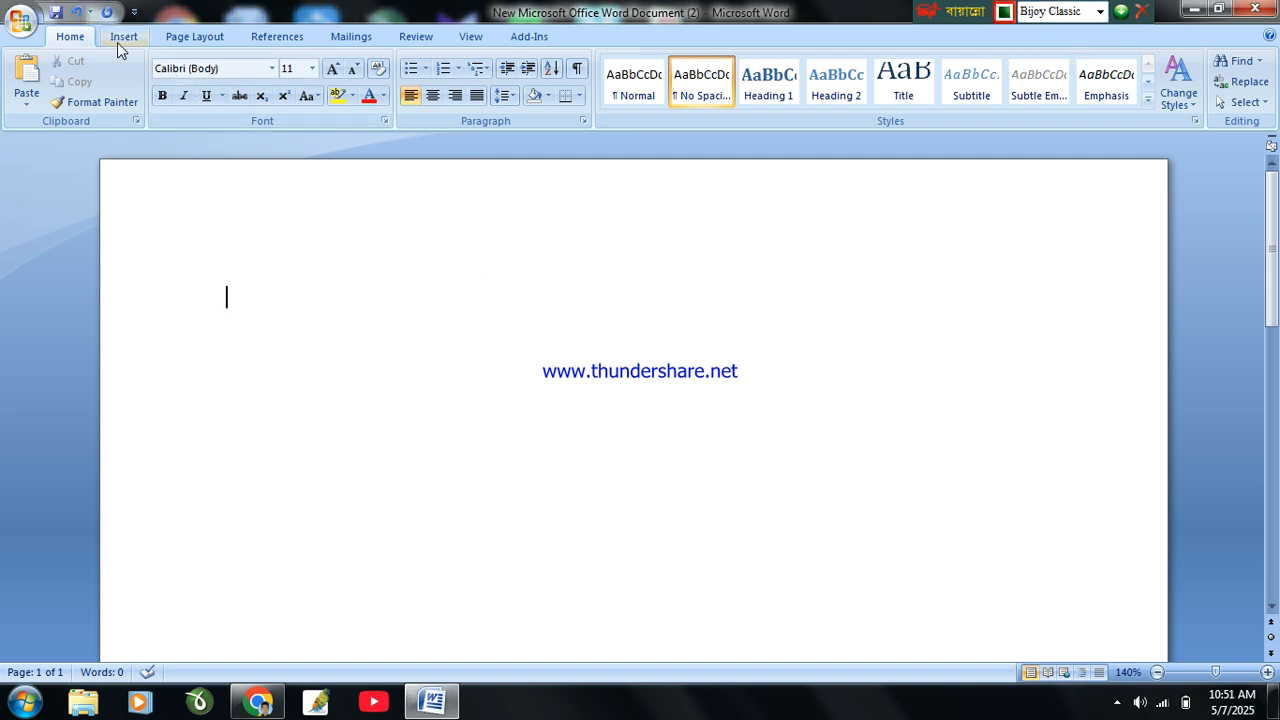
Set the page margins to Narrow (0.5" on all sides) and choose a paper size smaller than Letter.
left_click(198, 37)
left_click(141, 78)
left_click(155, 196)
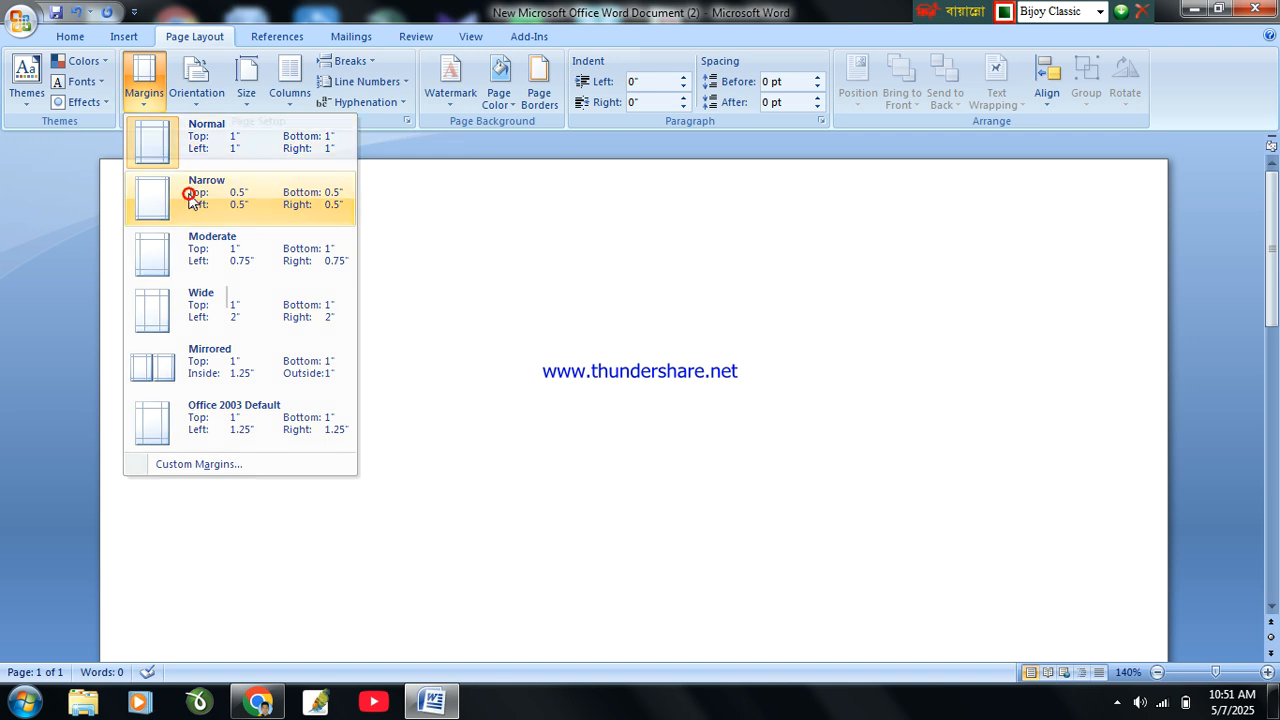
left_click(244, 90)
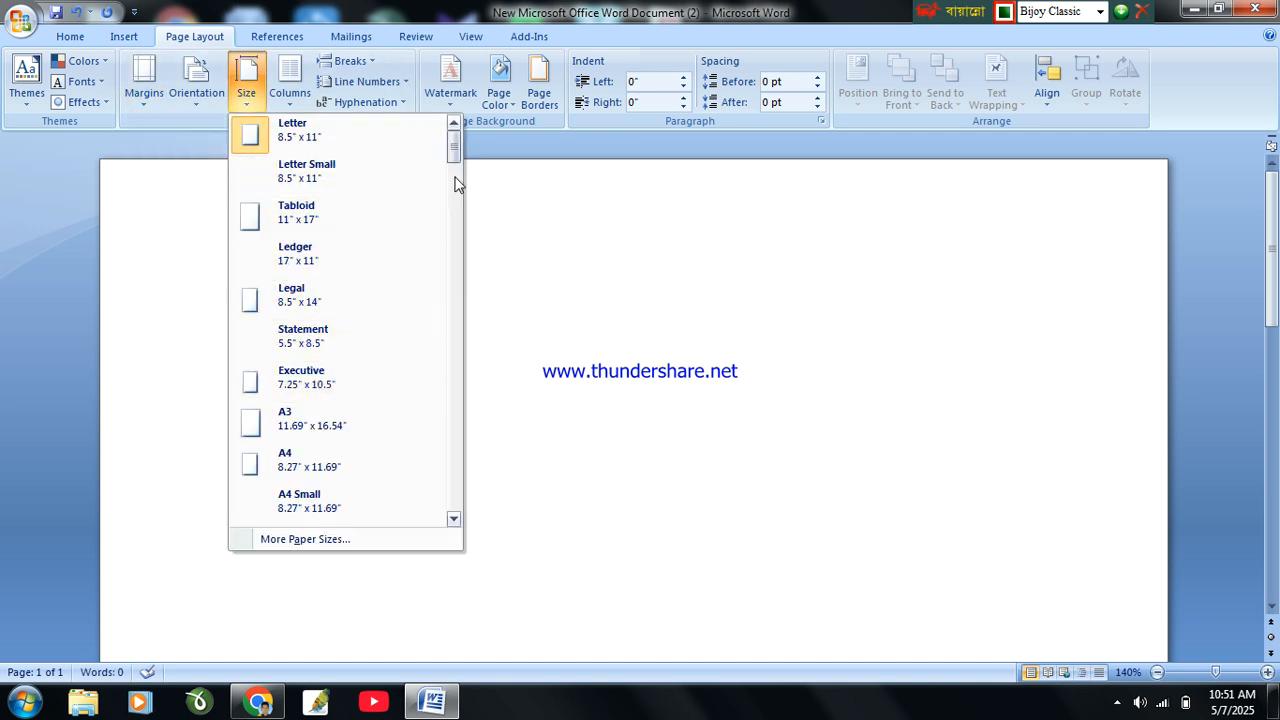
left_click_drag(453, 150, 490, 148)
left_click(455, 519)
left_click(394, 507)
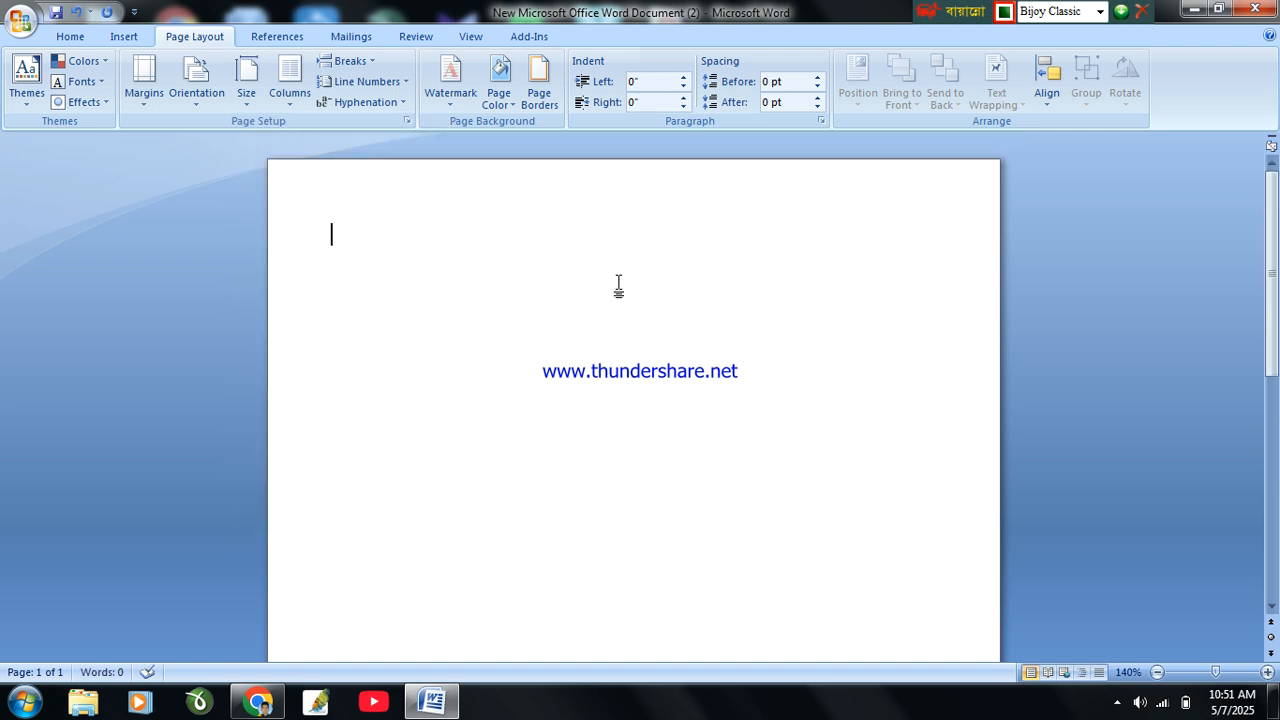
Set the text font to SutonnyMJ for Bangla writing.
left_click(70, 36)
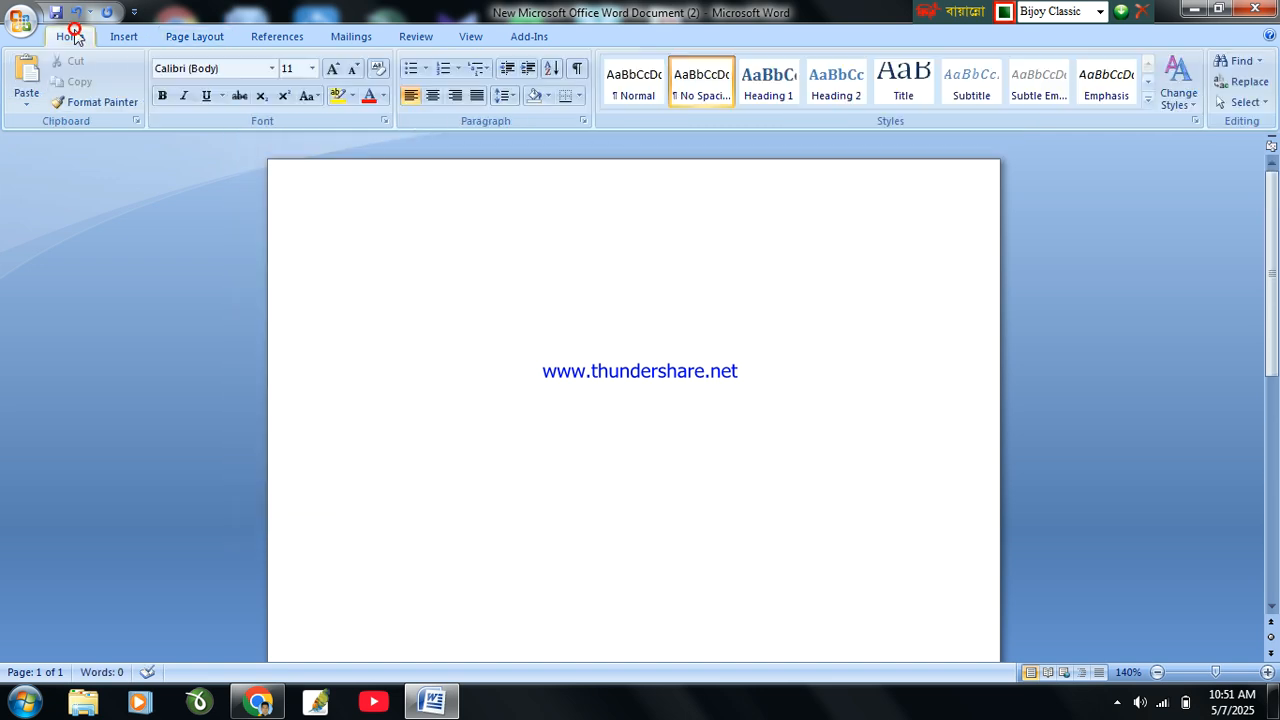
left_click(272, 70)
left_click(271, 70)
left_click(270, 70)
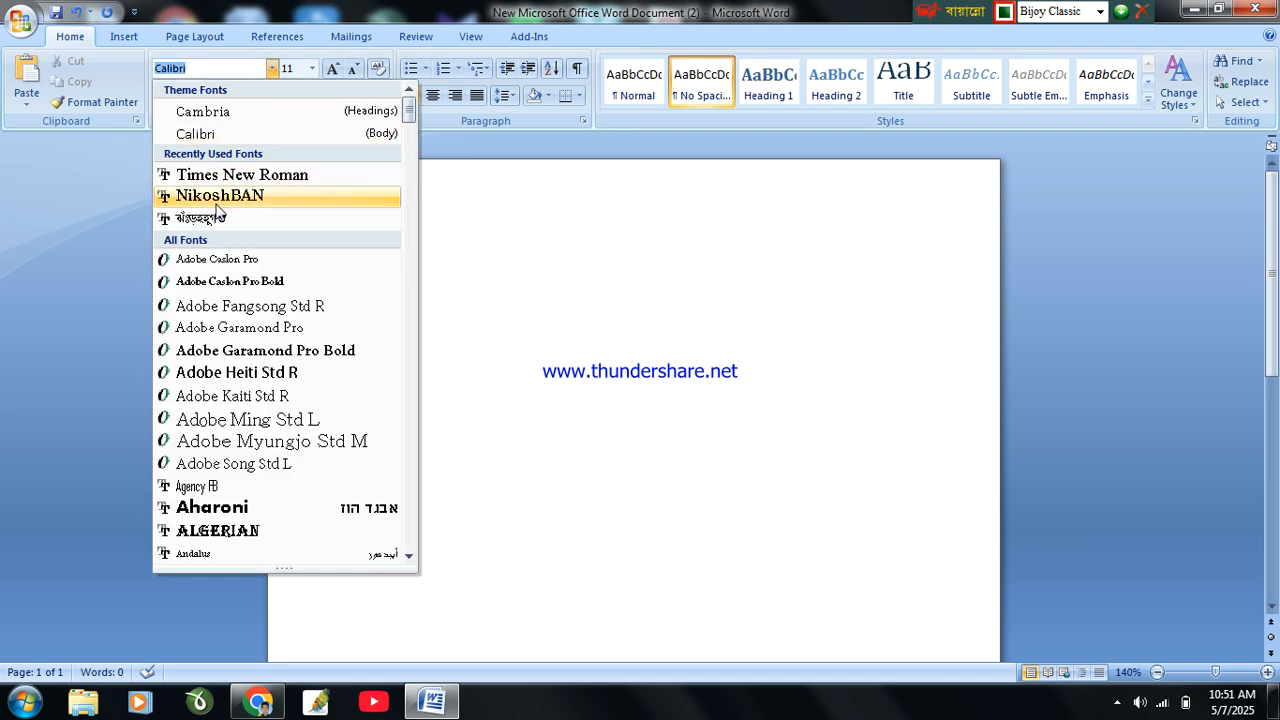
left_click(180, 218)
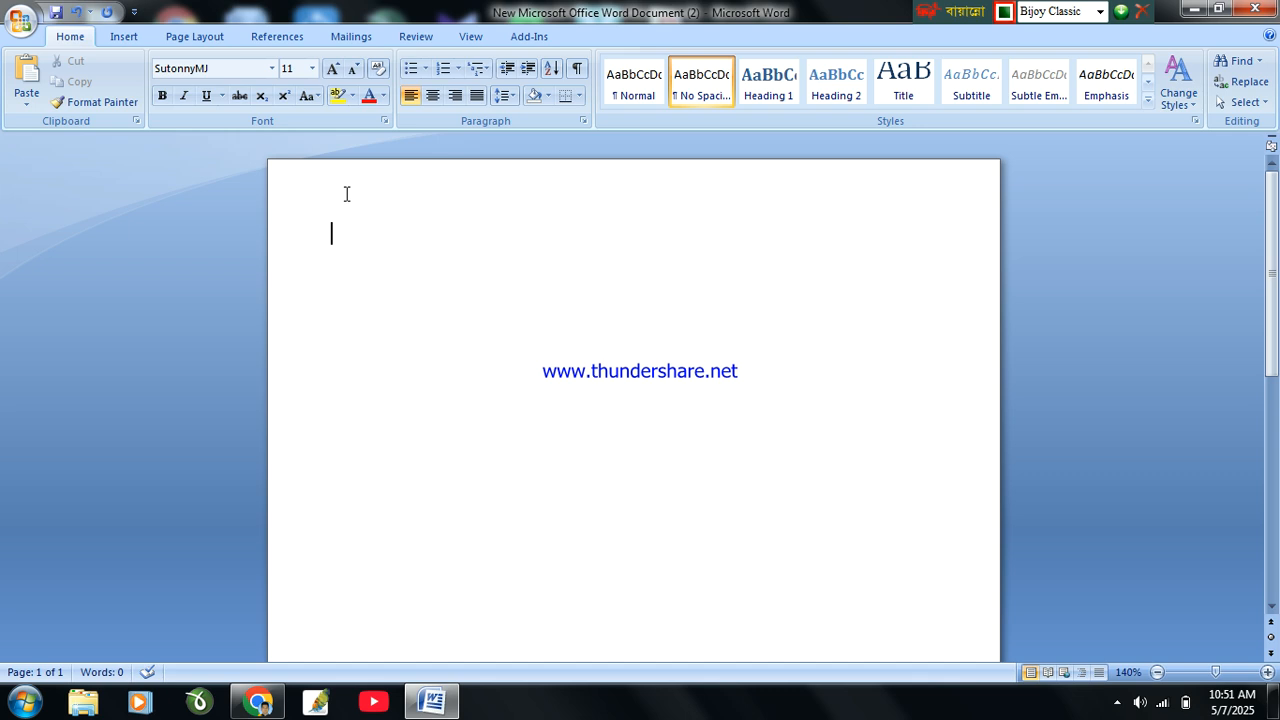
left_click(188, 37)
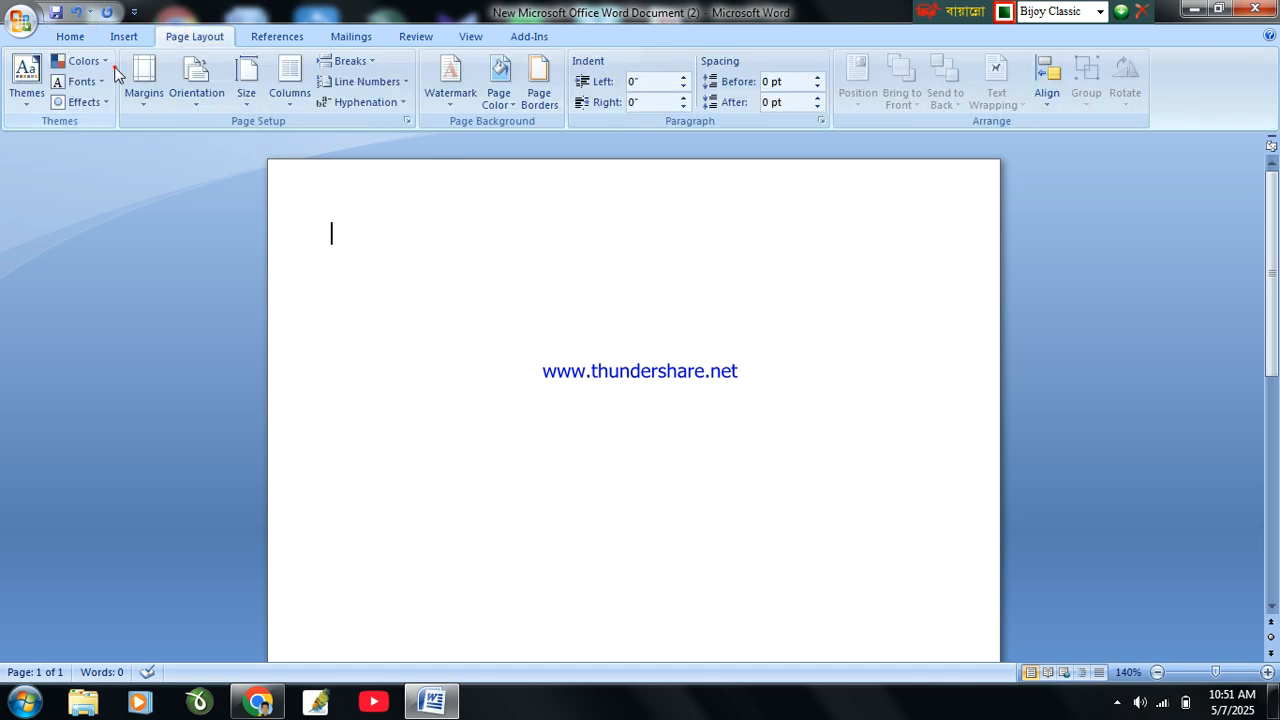
left_click(140, 75)
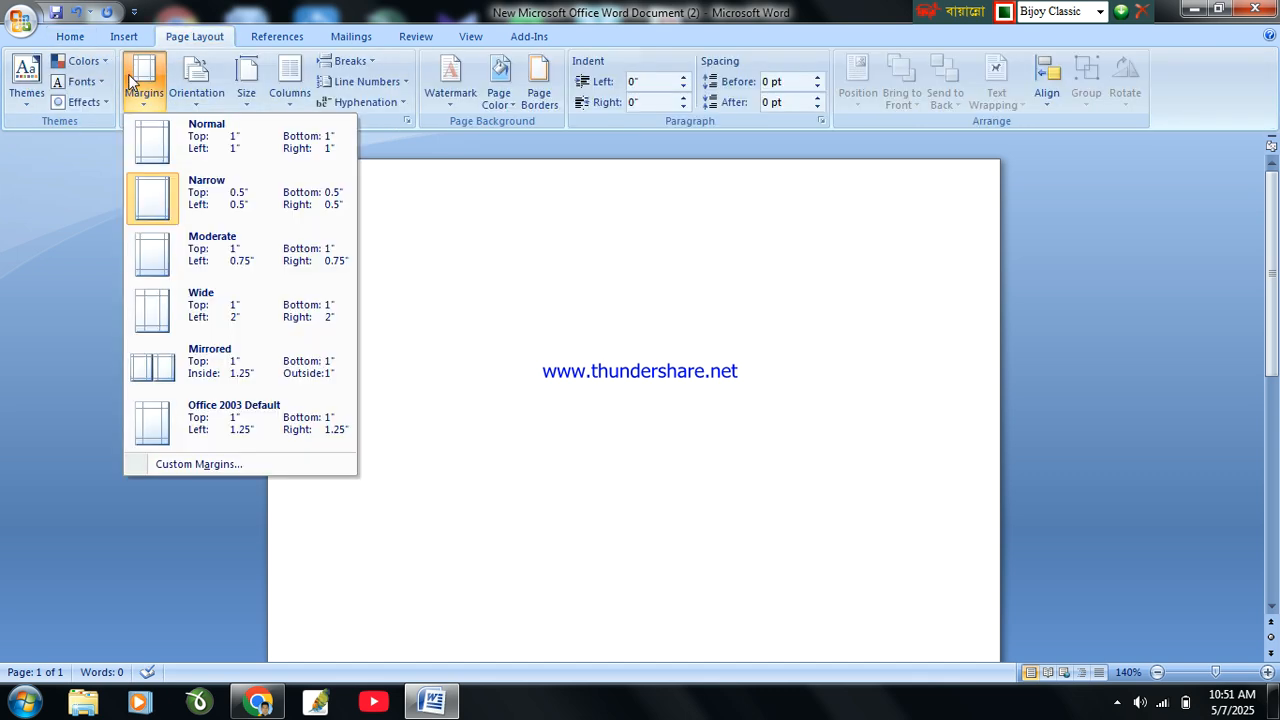
left_click(250, 186)
double_click(332, 177)
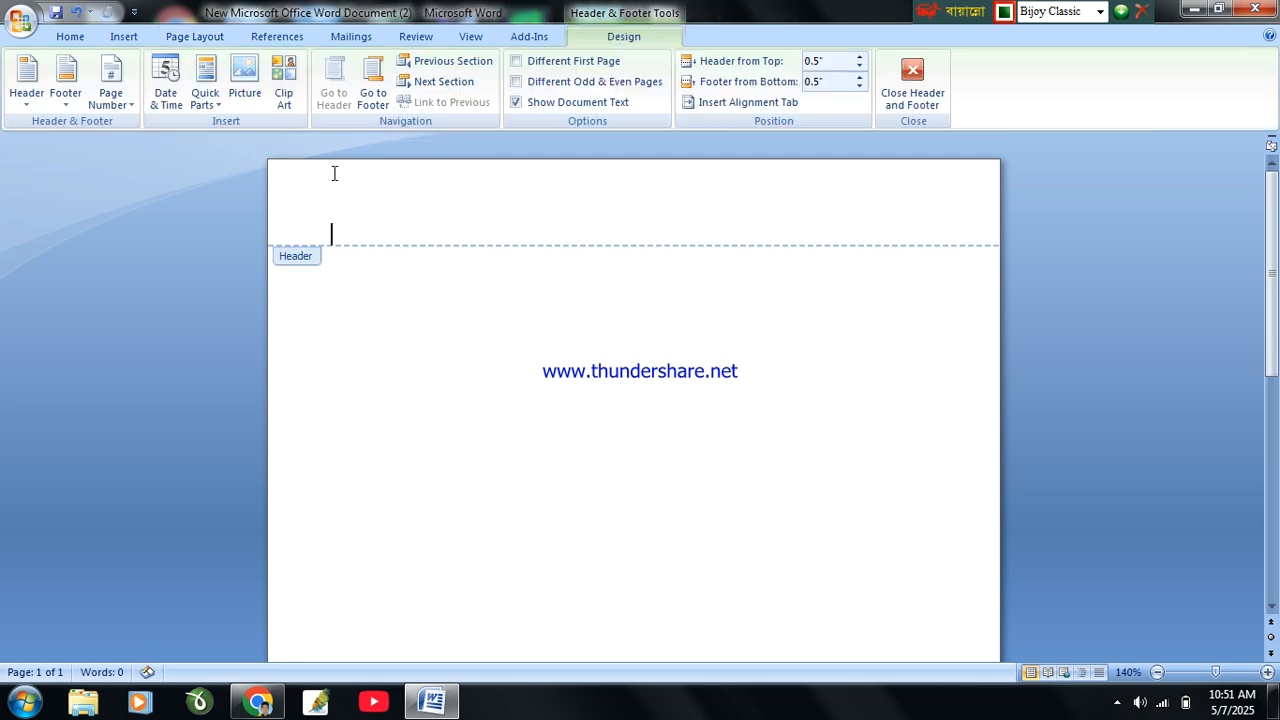
double_click(337, 262)
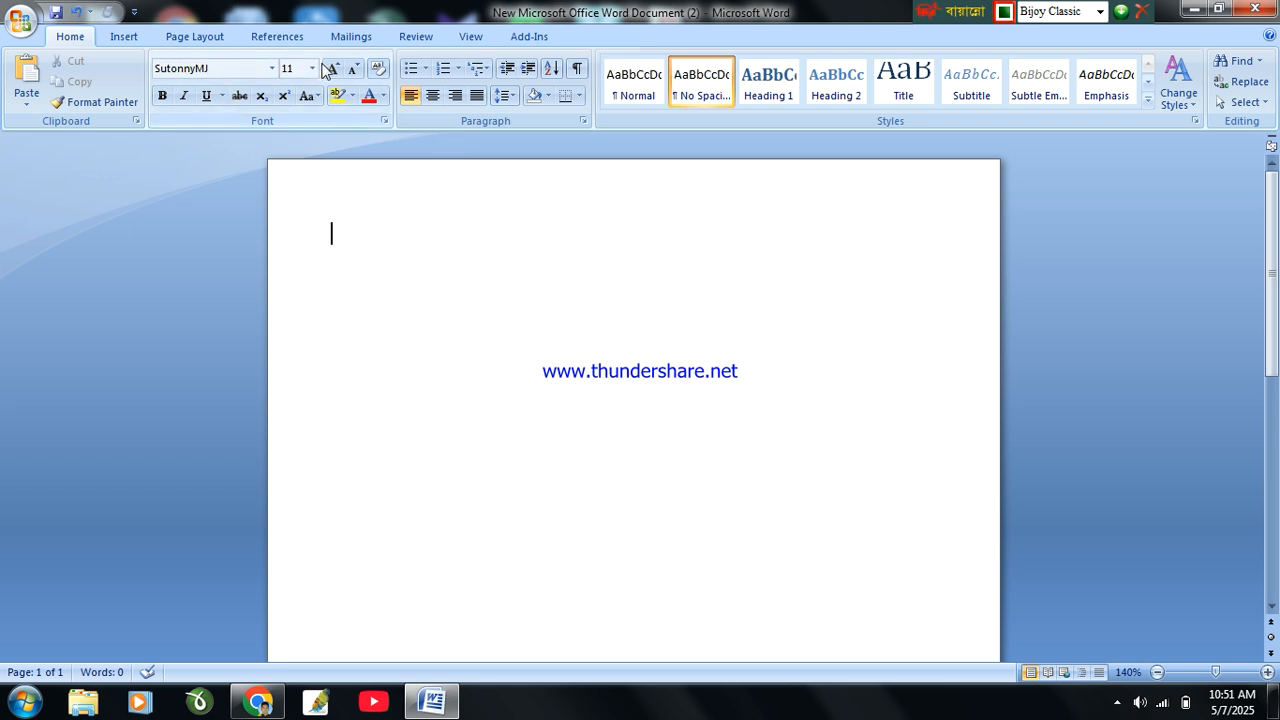
double_click(343, 182)
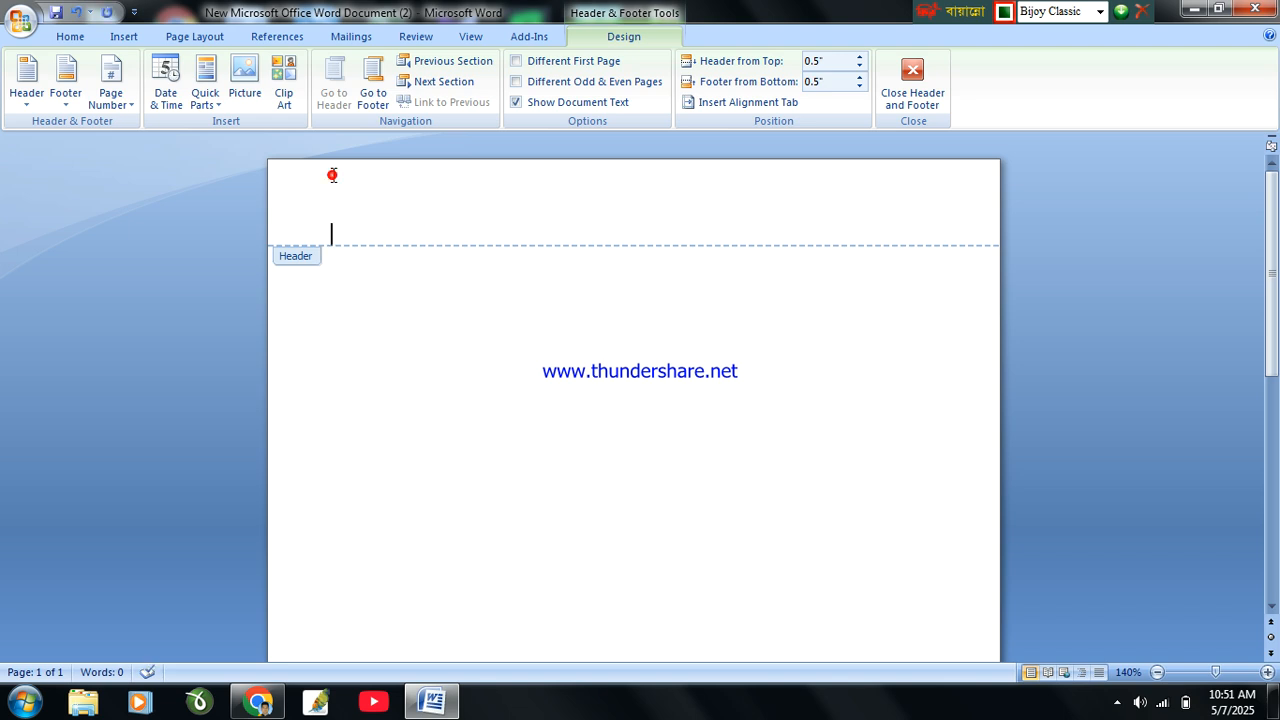
double_click(350, 268)
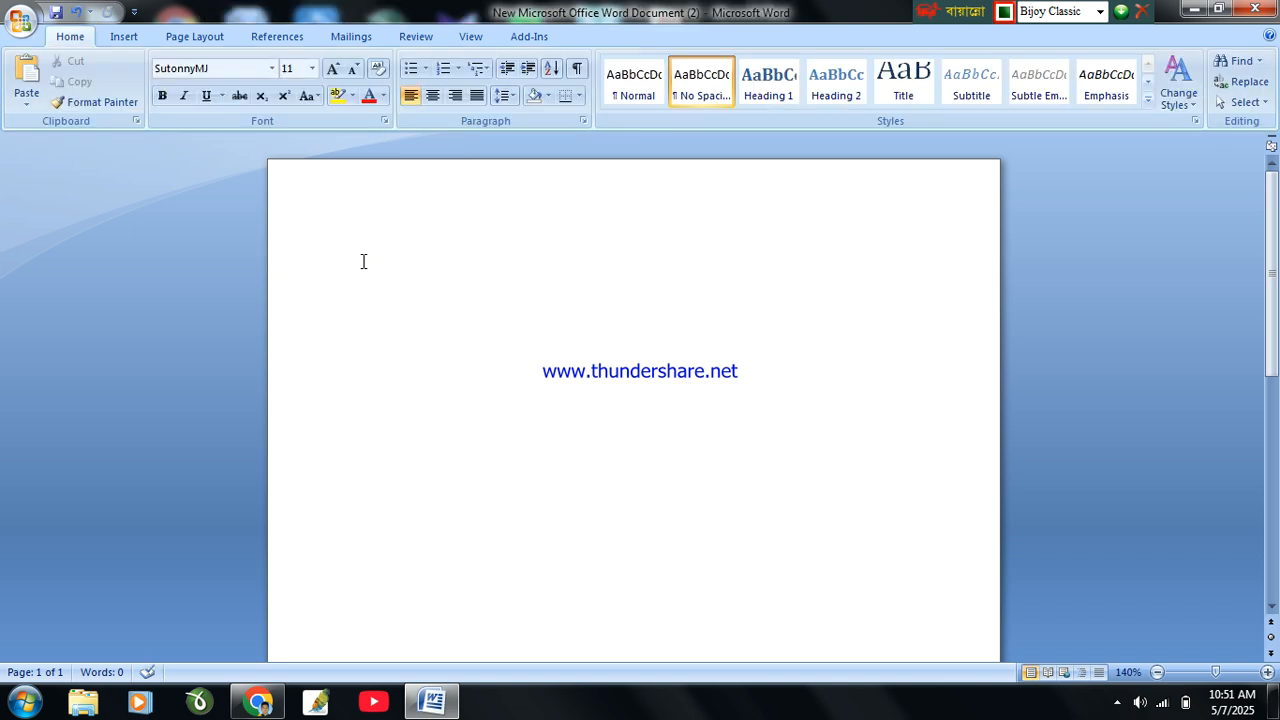
Write "বিসমিল্লাহির রহমানির রহিম" on the first line of the page and centre it.
type("jfndmVgVf")
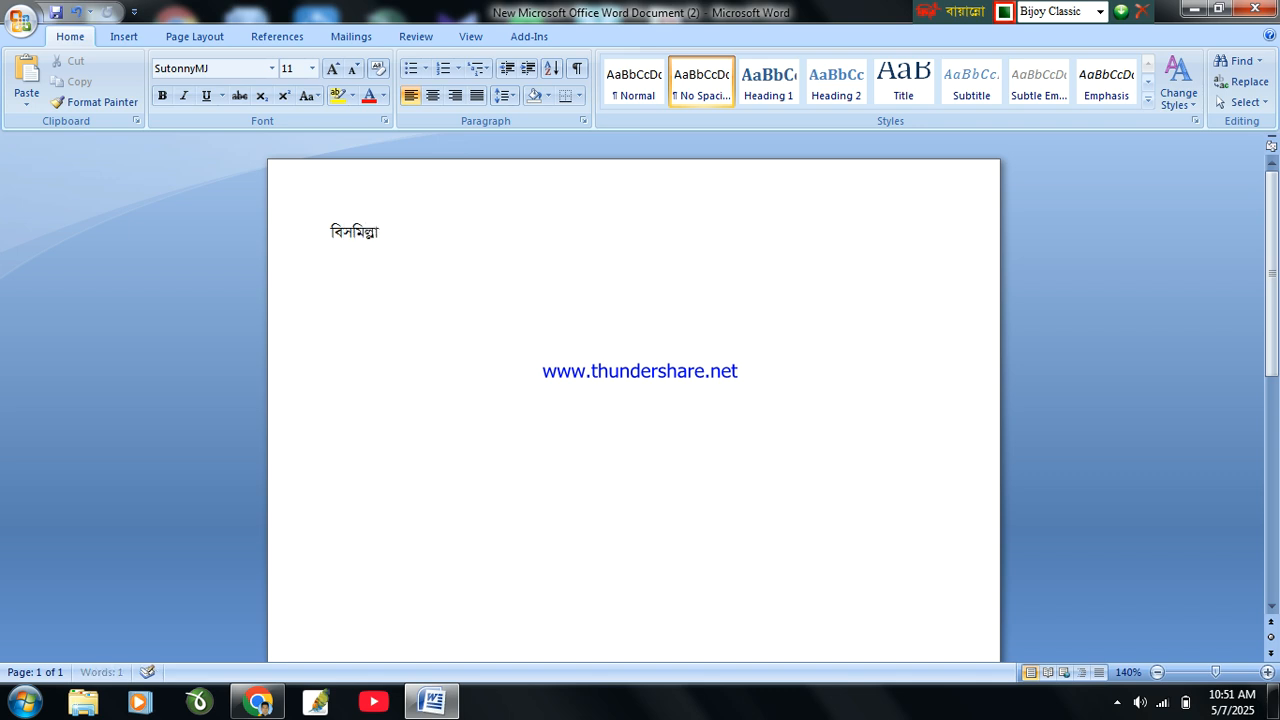
type("idv vimf")
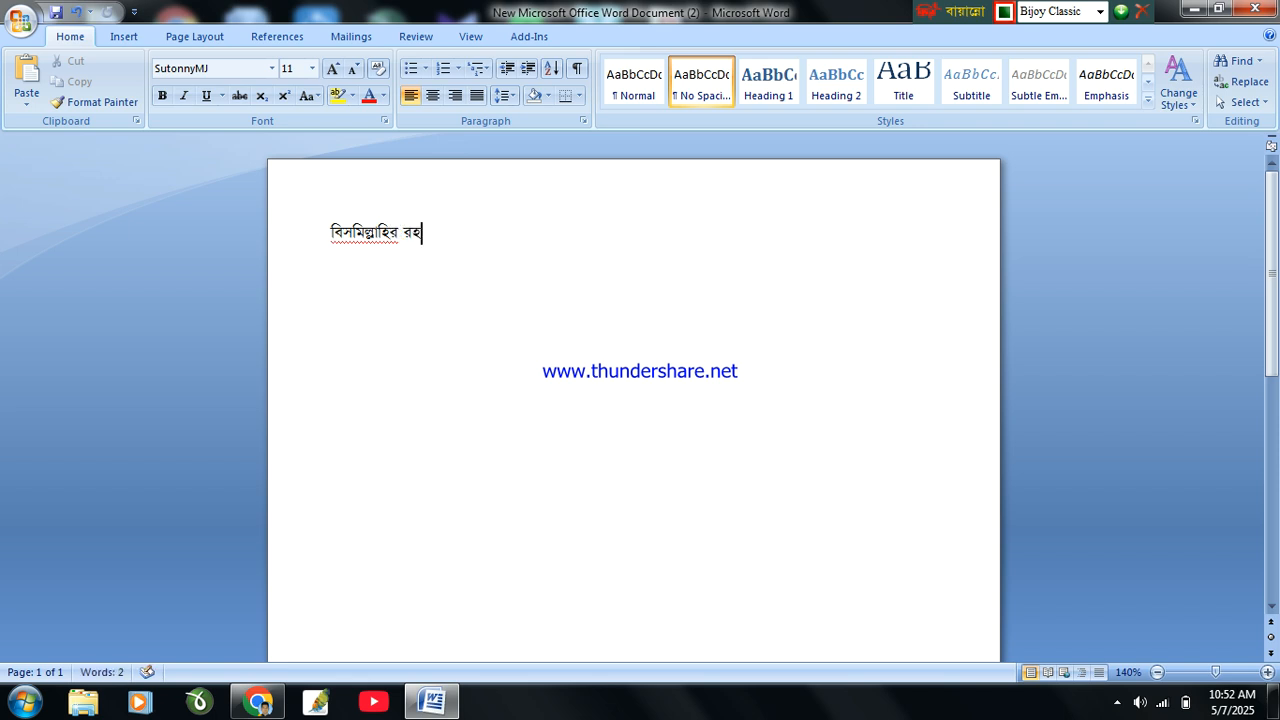
type("bdv vdim")
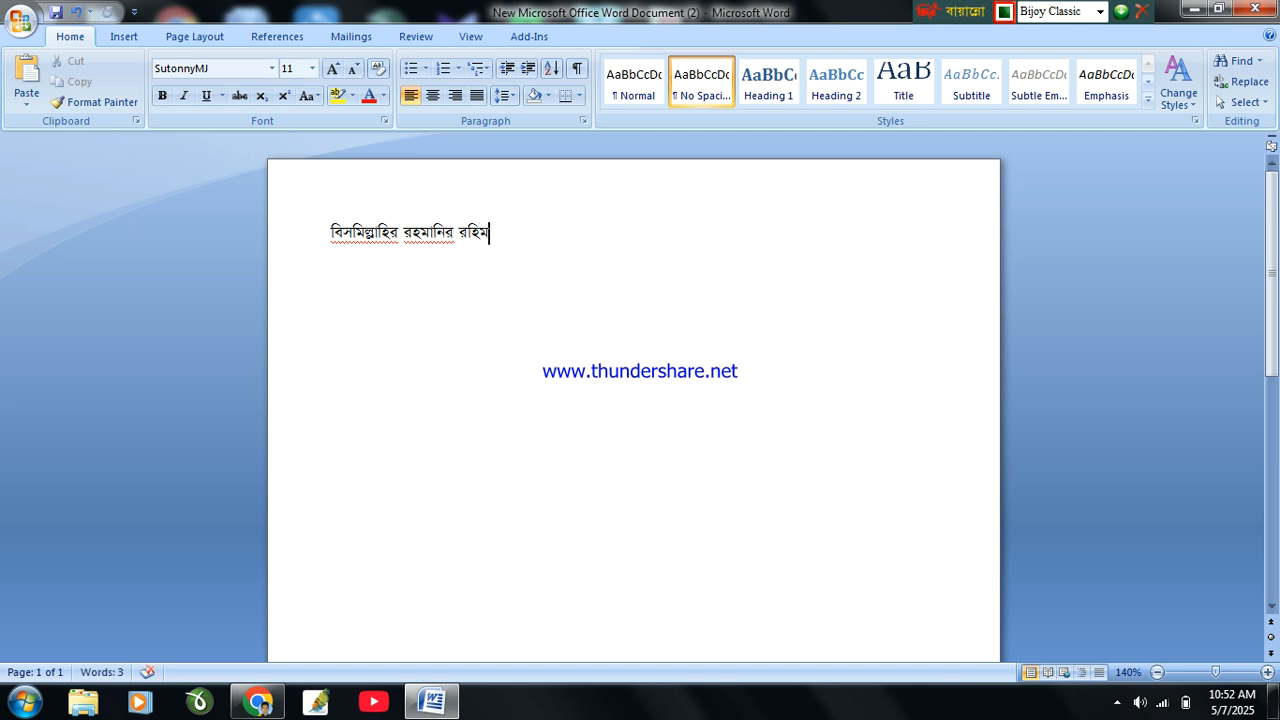
triple_click(543, 229)
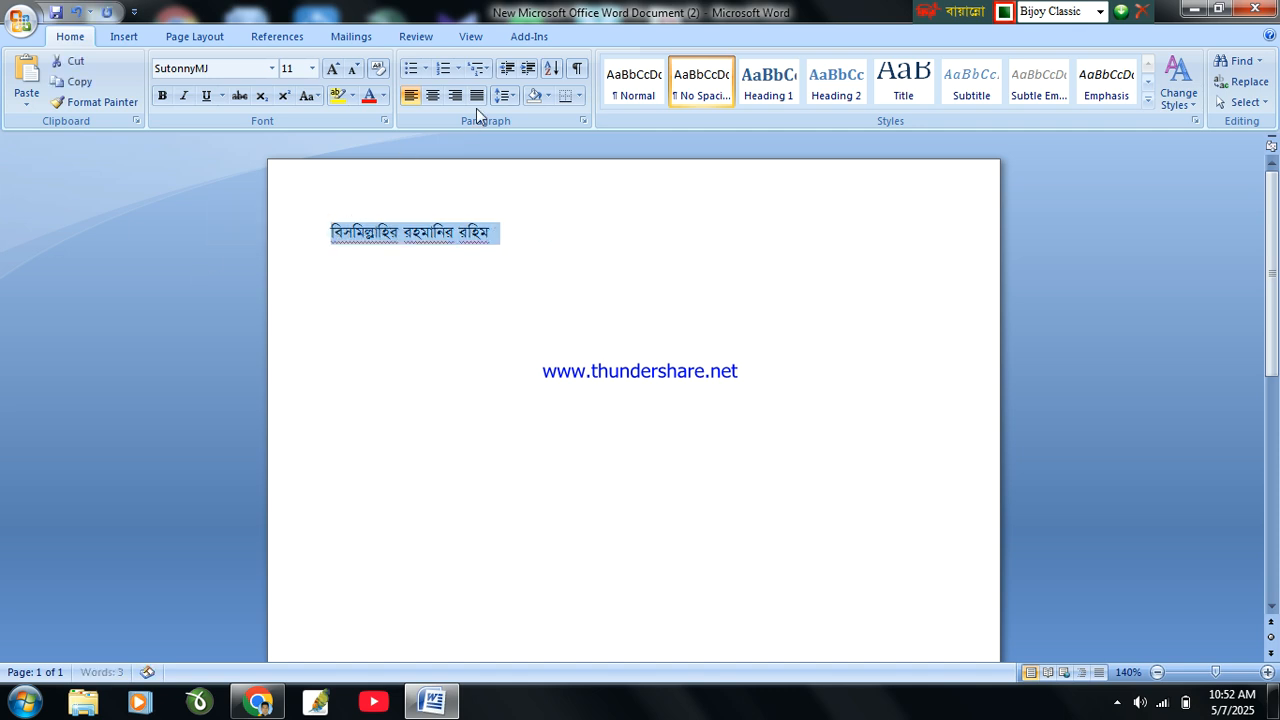
left_click(432, 95)
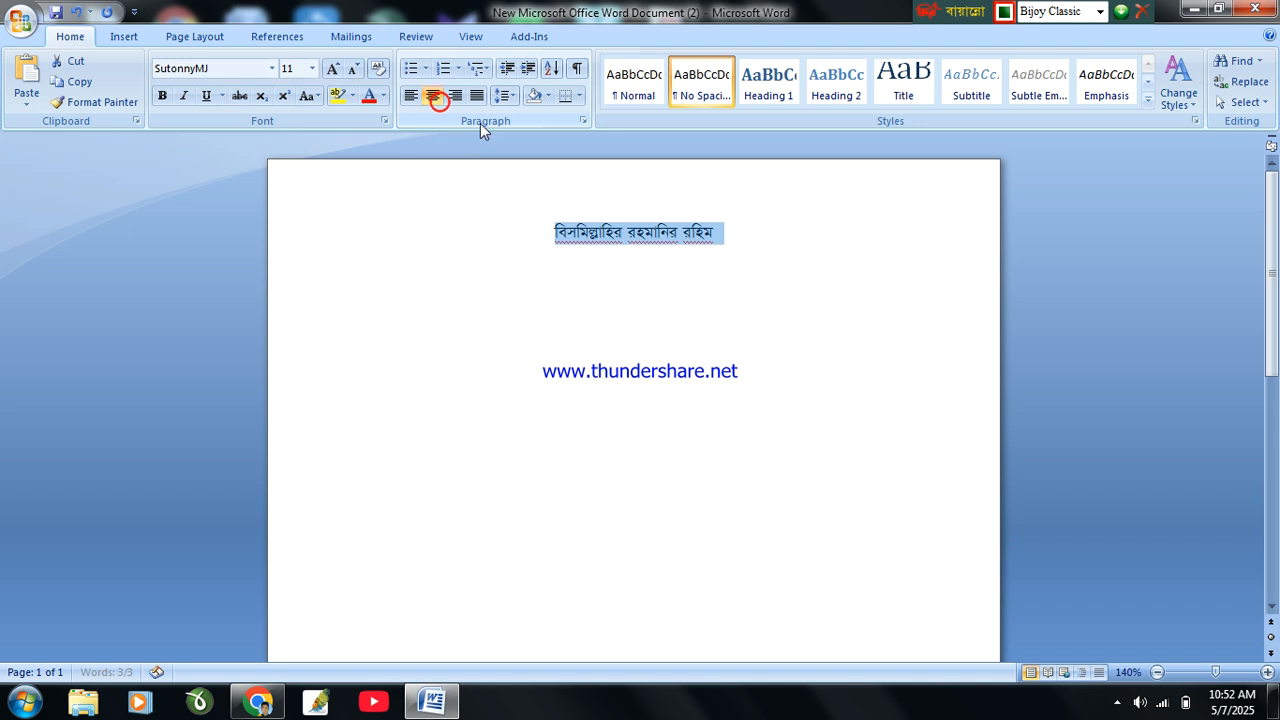
Add a second centred line below reading "হাওলাদার ইলেকট্রনিক্স এন্ড হার্ডওয়্যার".
left_click(746, 237)
key("Return")
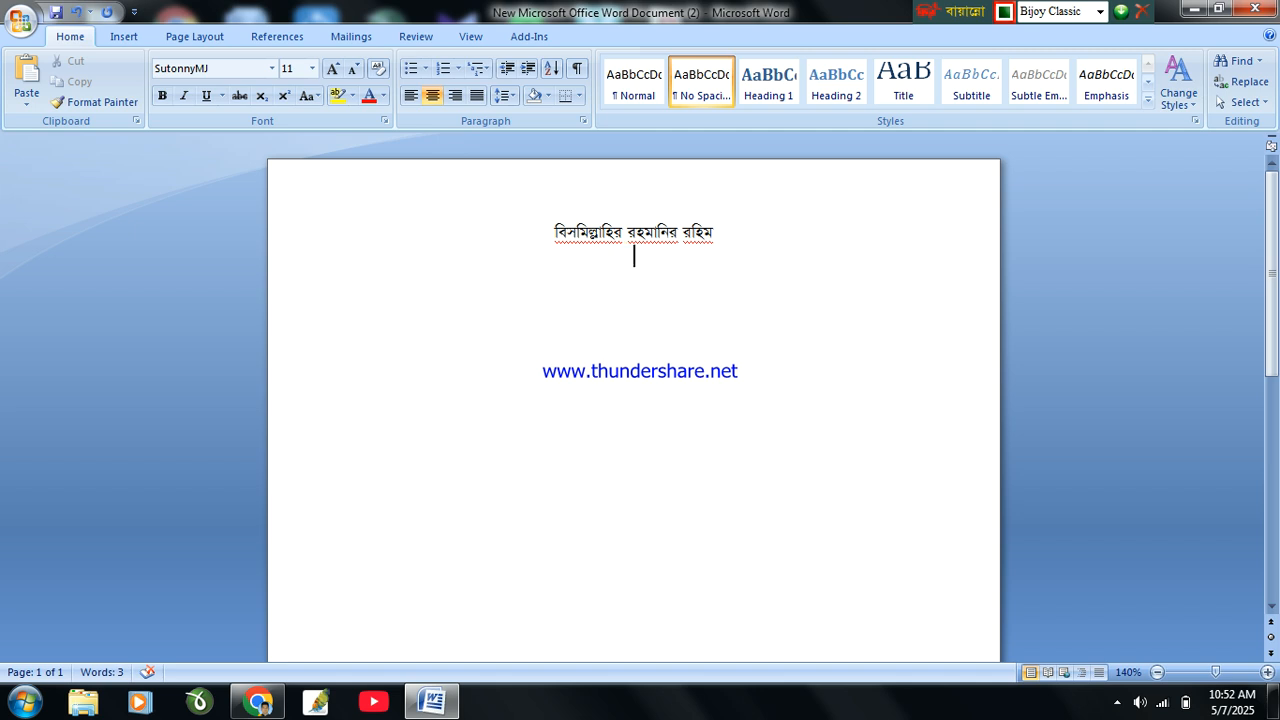
key("Return")
type("হাওলাদার ইলেক")
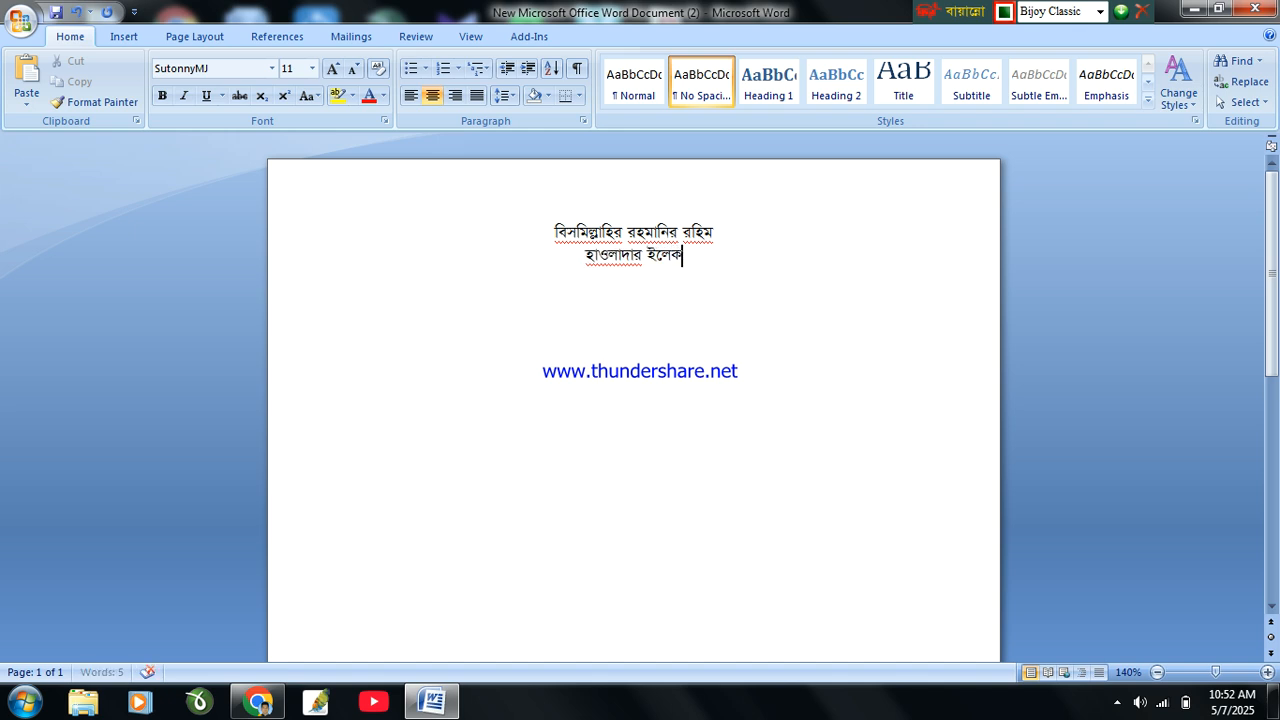
type("ট্রনিক্")
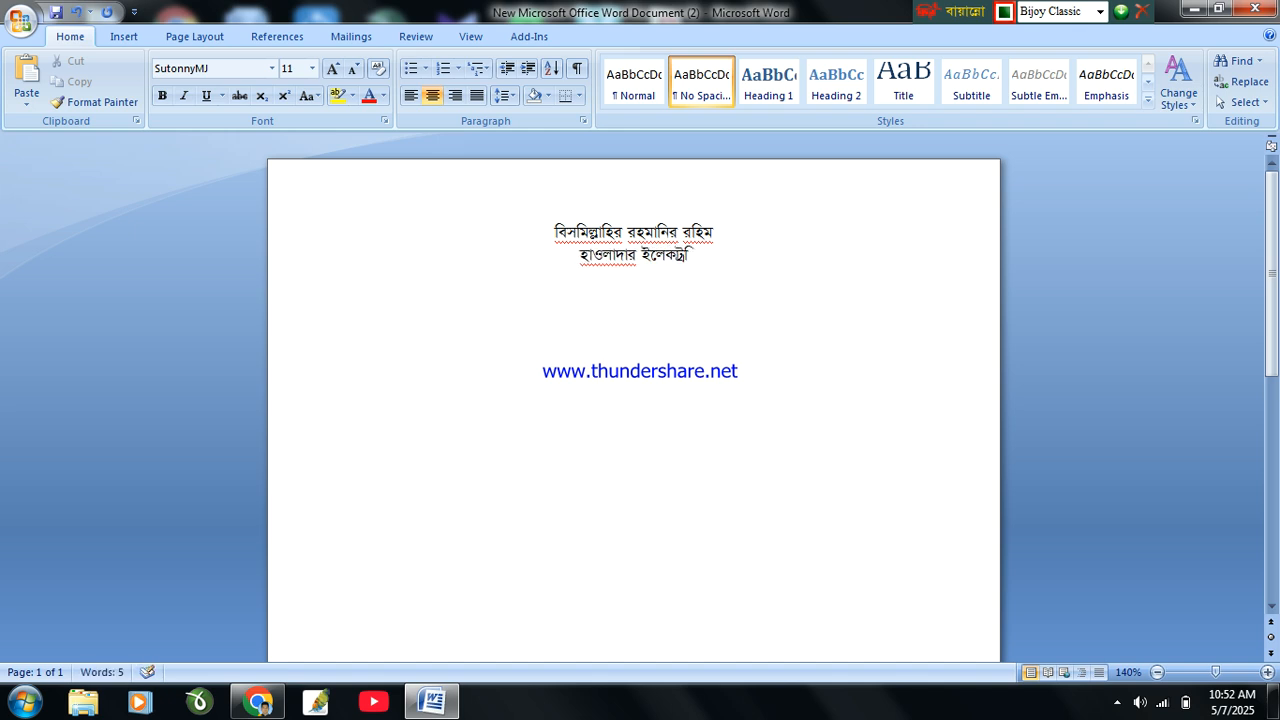
type("স")
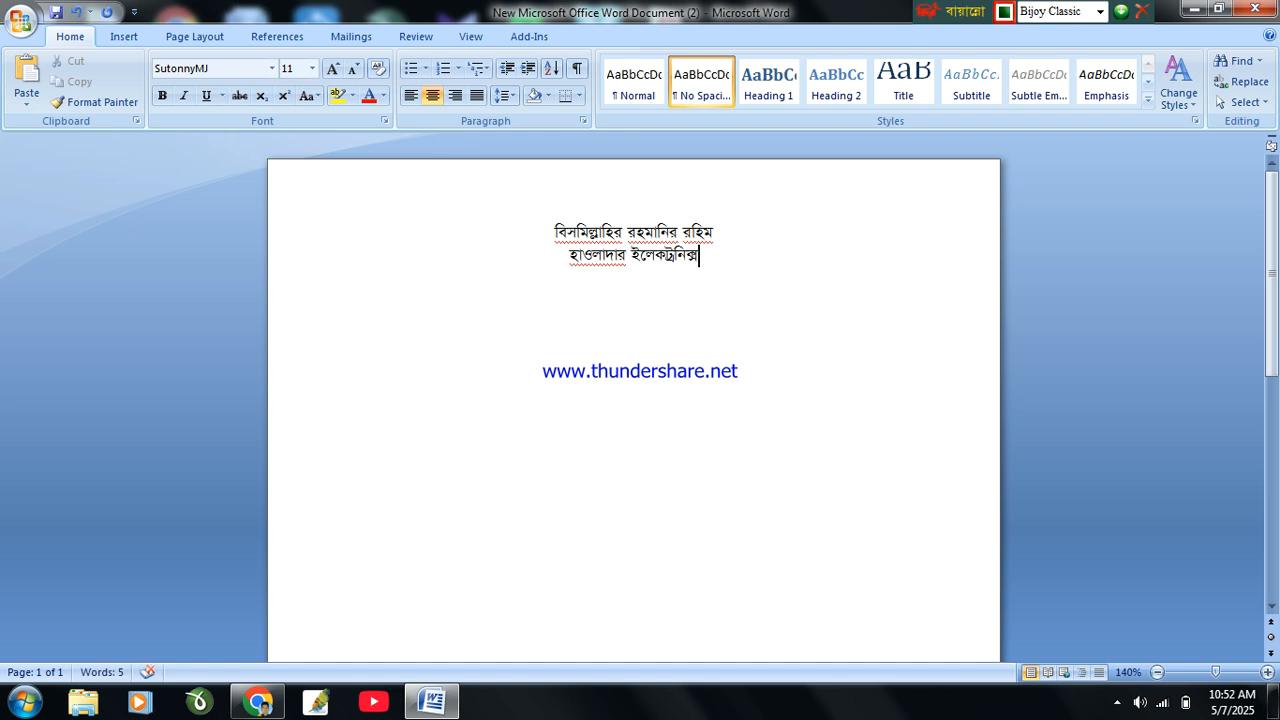
type("এন্ড")
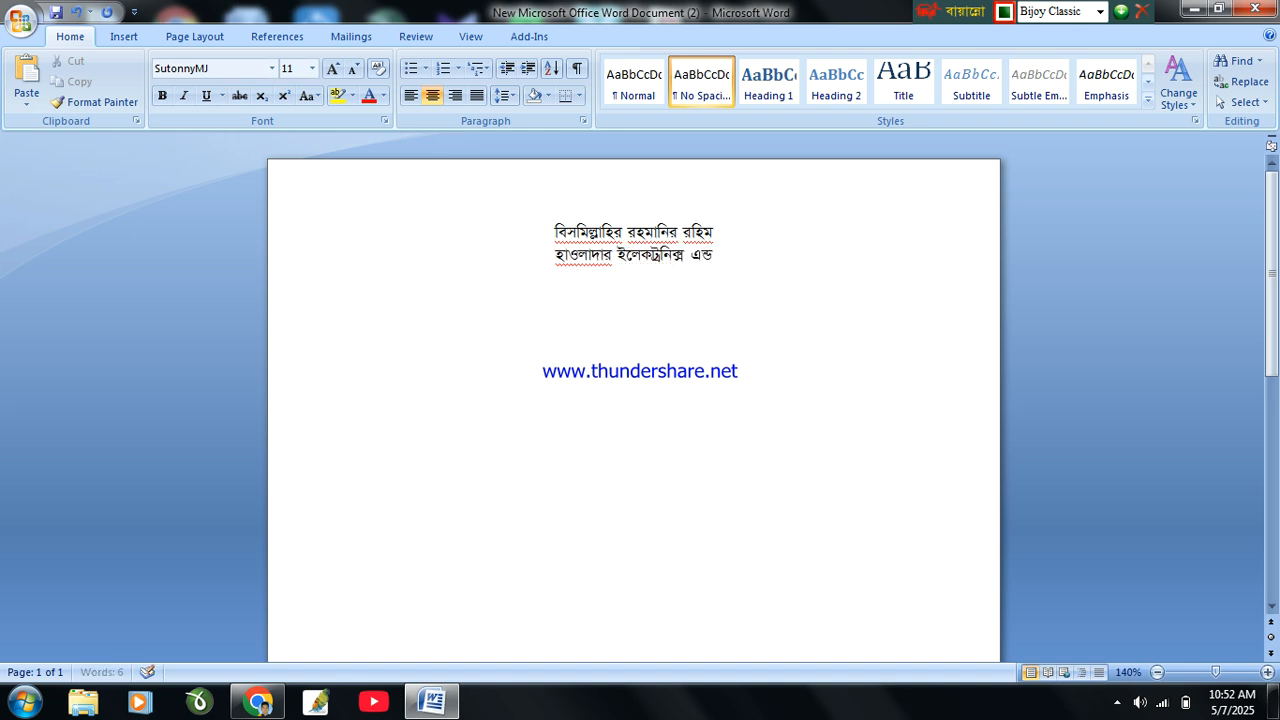
type(" হা")
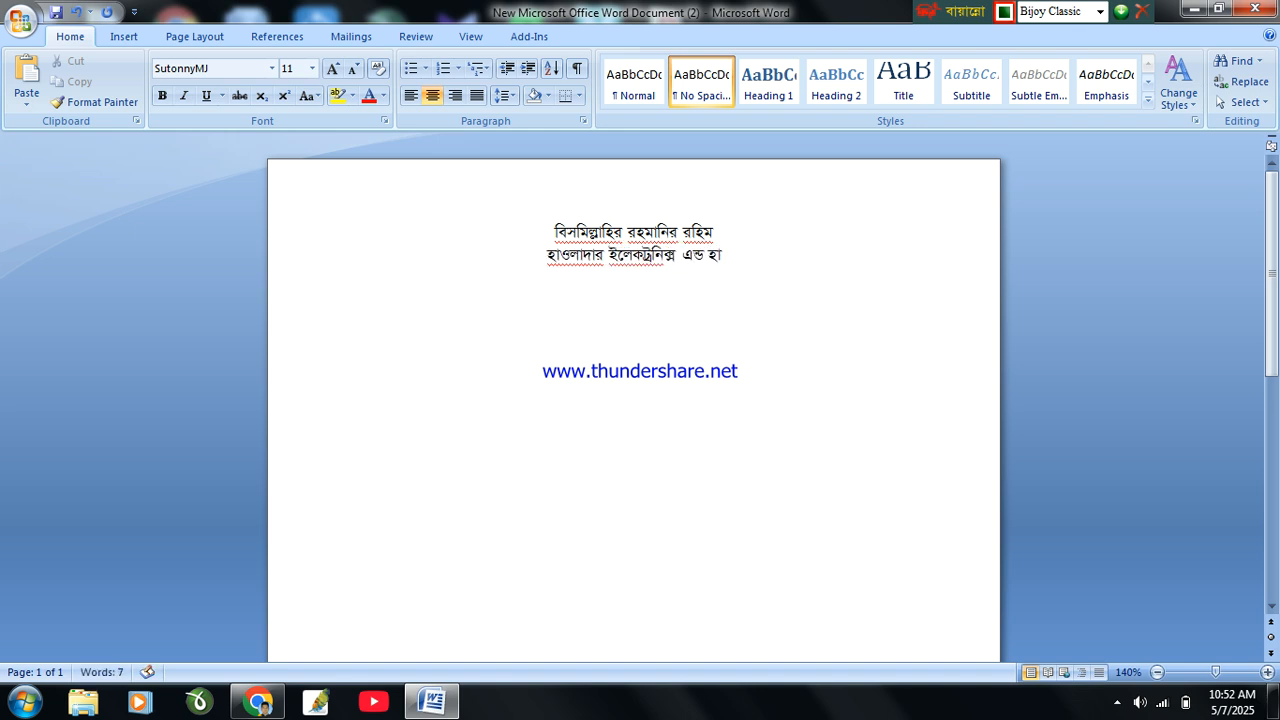
type("র্ডও")
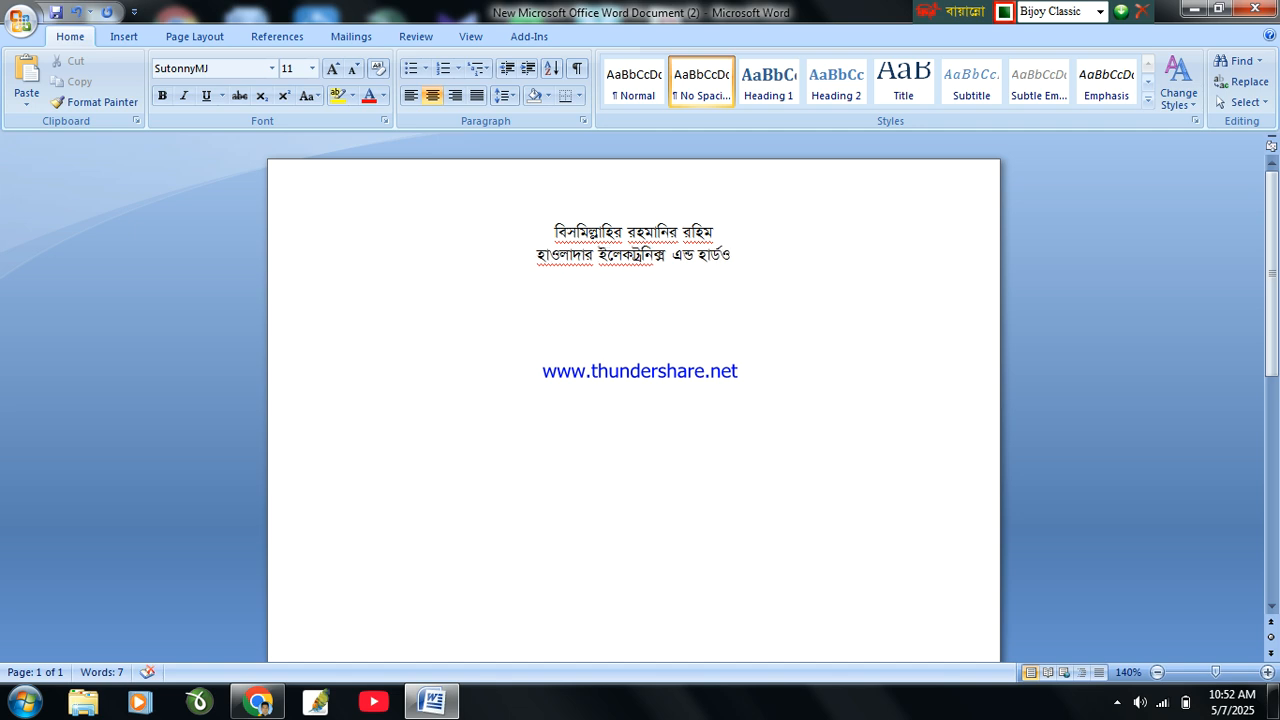
type("য়্যার")
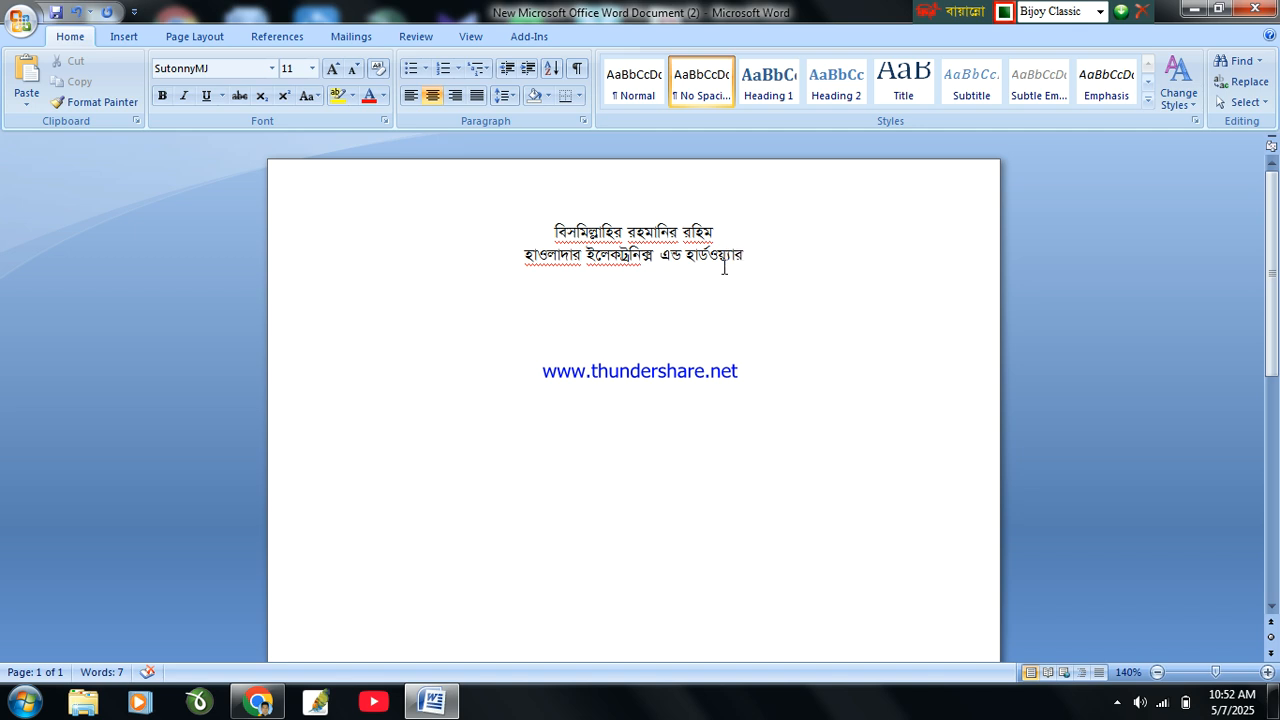
Make the shop name line bold and enlarge its font size to 28.
left_click_drag(746, 258, 323, 260)
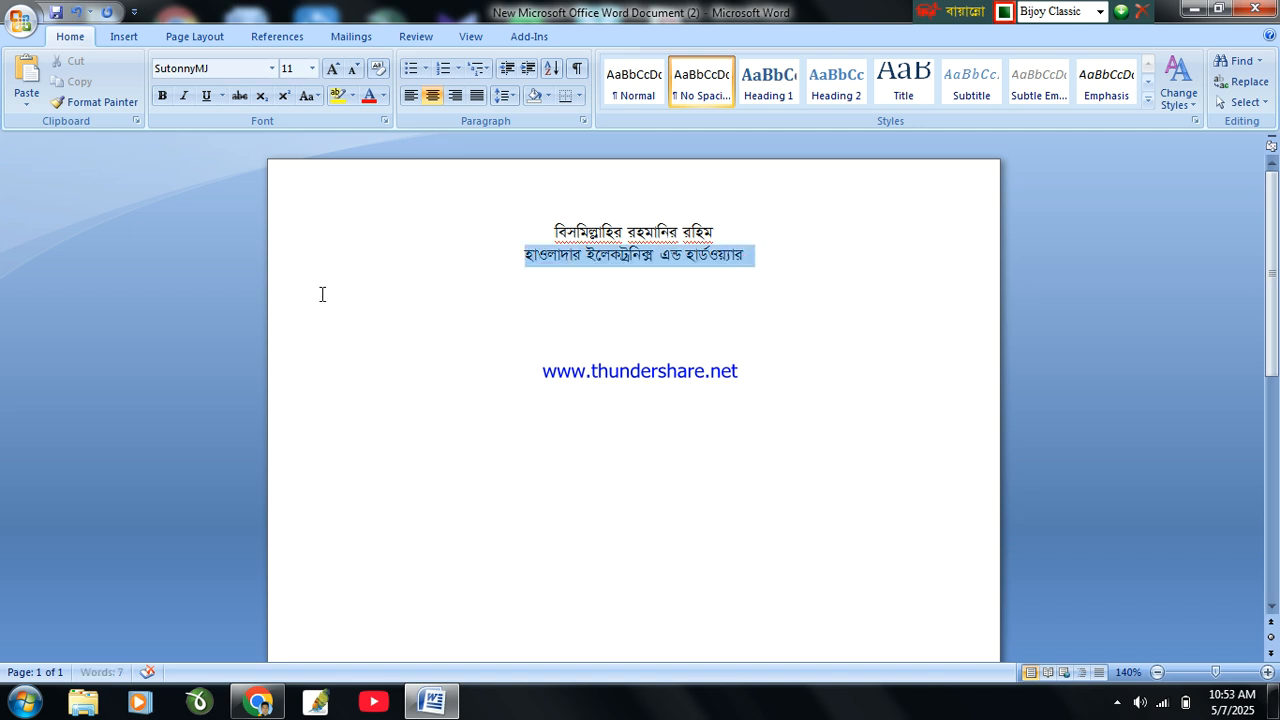
left_click(158, 98)
left_click(333, 69)
left_click(333, 69)
left_click(333, 69)
left_click(333, 69)
left_click(333, 69)
left_click(333, 69)
left_click(333, 69)
left_click(333, 69)
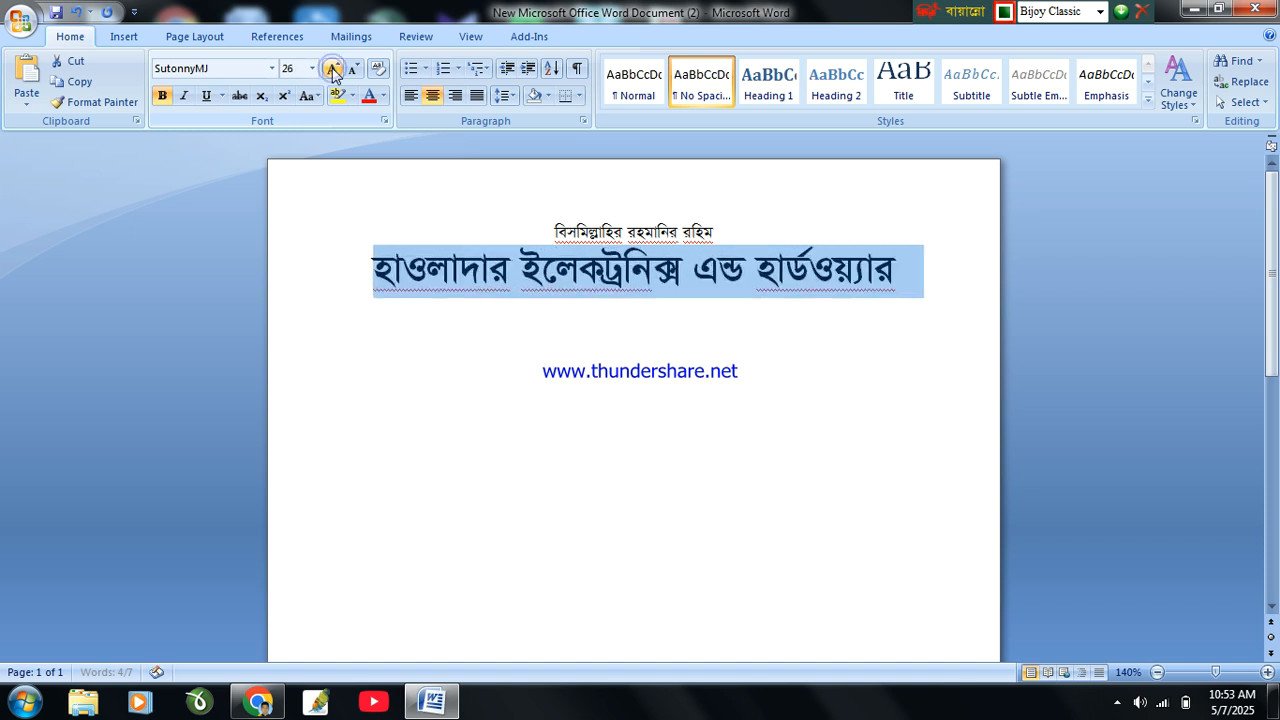
left_click(333, 69)
Change the font of the shop name line to Li Koshtipathor ANSI V2.
left_click(271, 68)
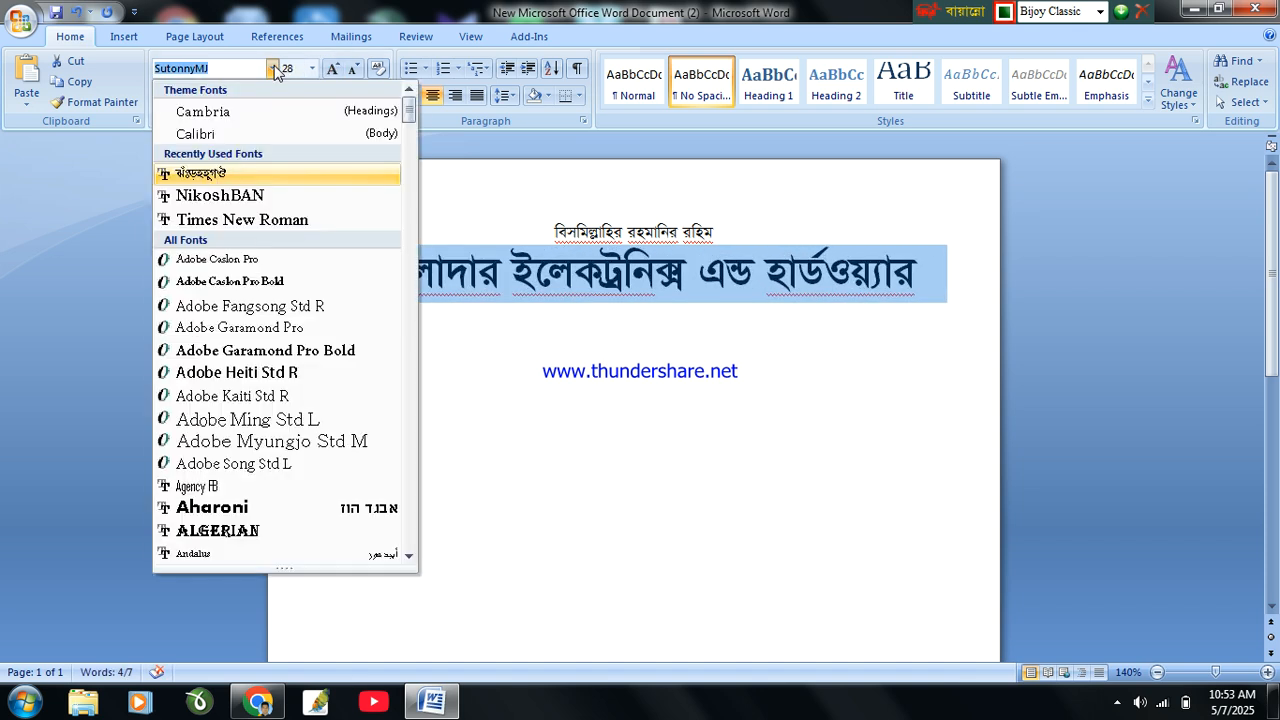
scroll(280, 488, "down", 4)
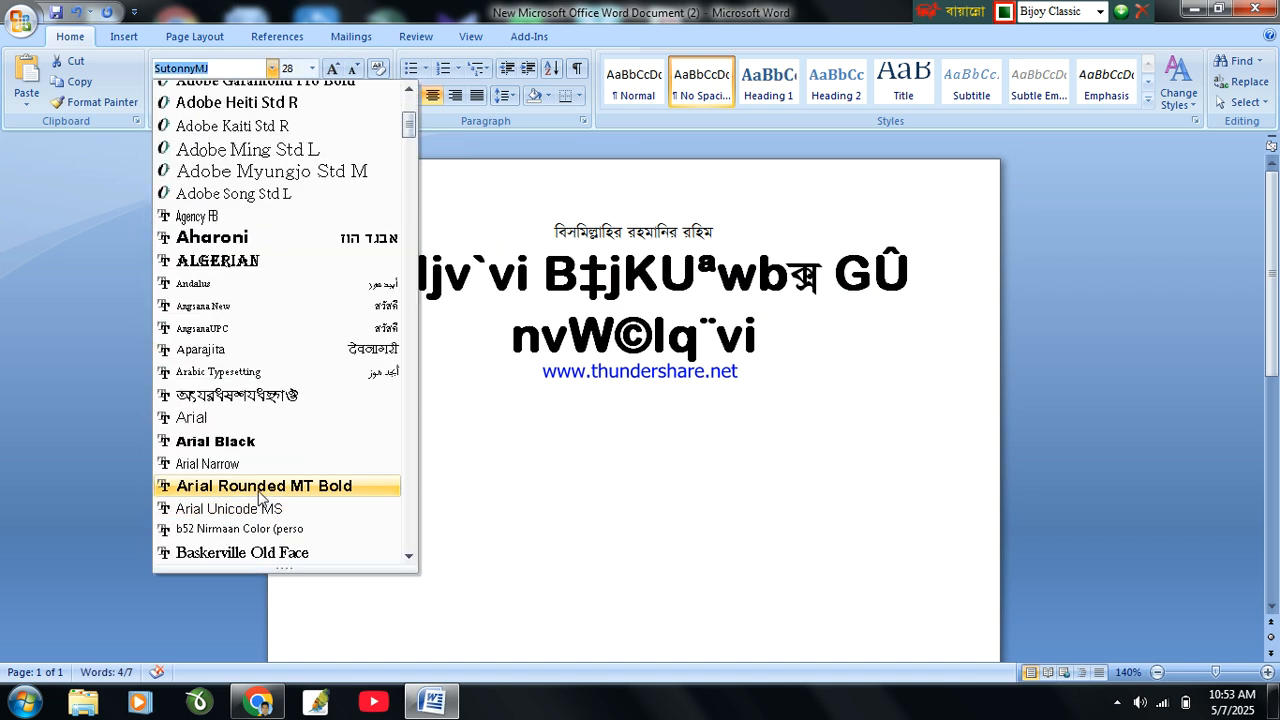
scroll(273, 398, "down", 15)
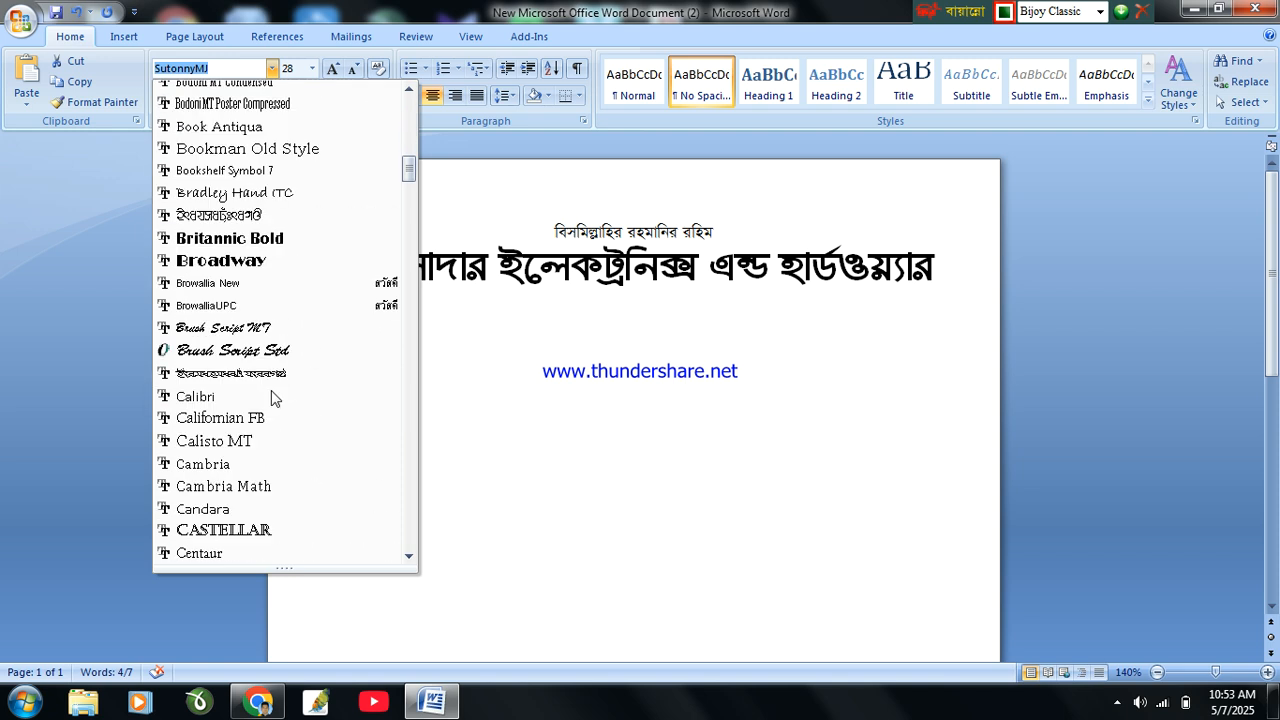
scroll(273, 398, "down", 3)
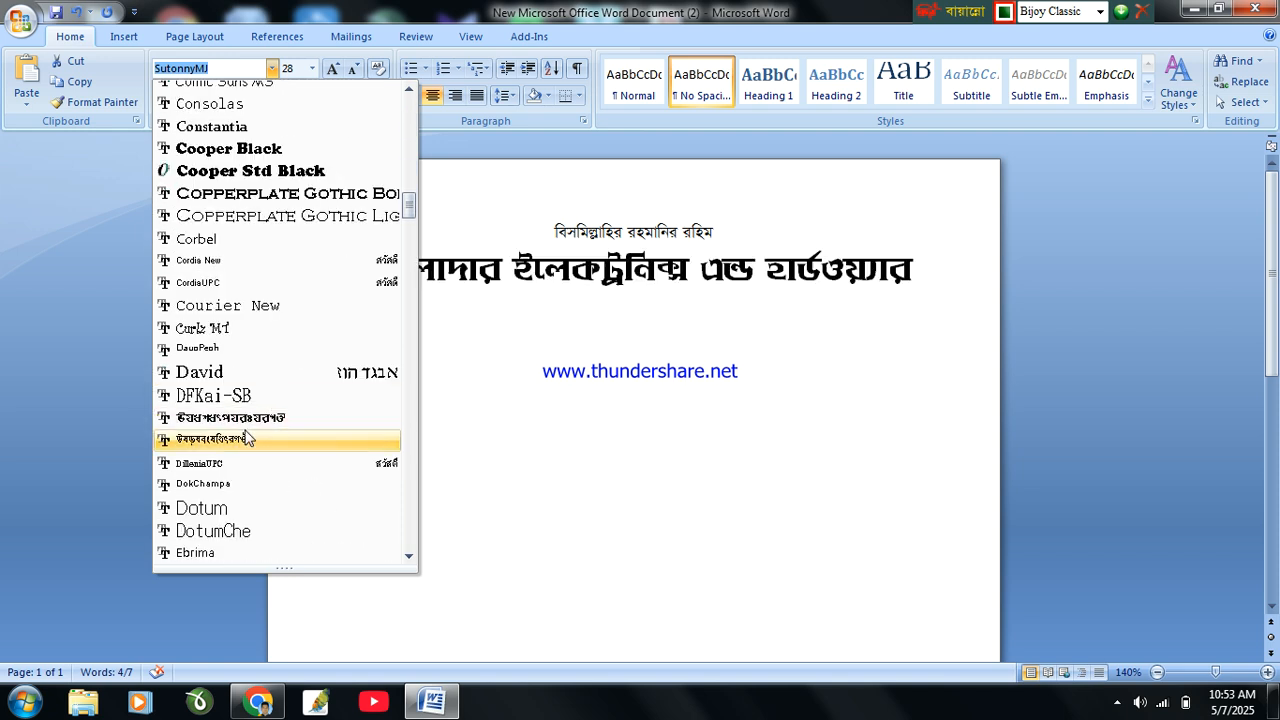
scroll(247, 441, "down", 17)
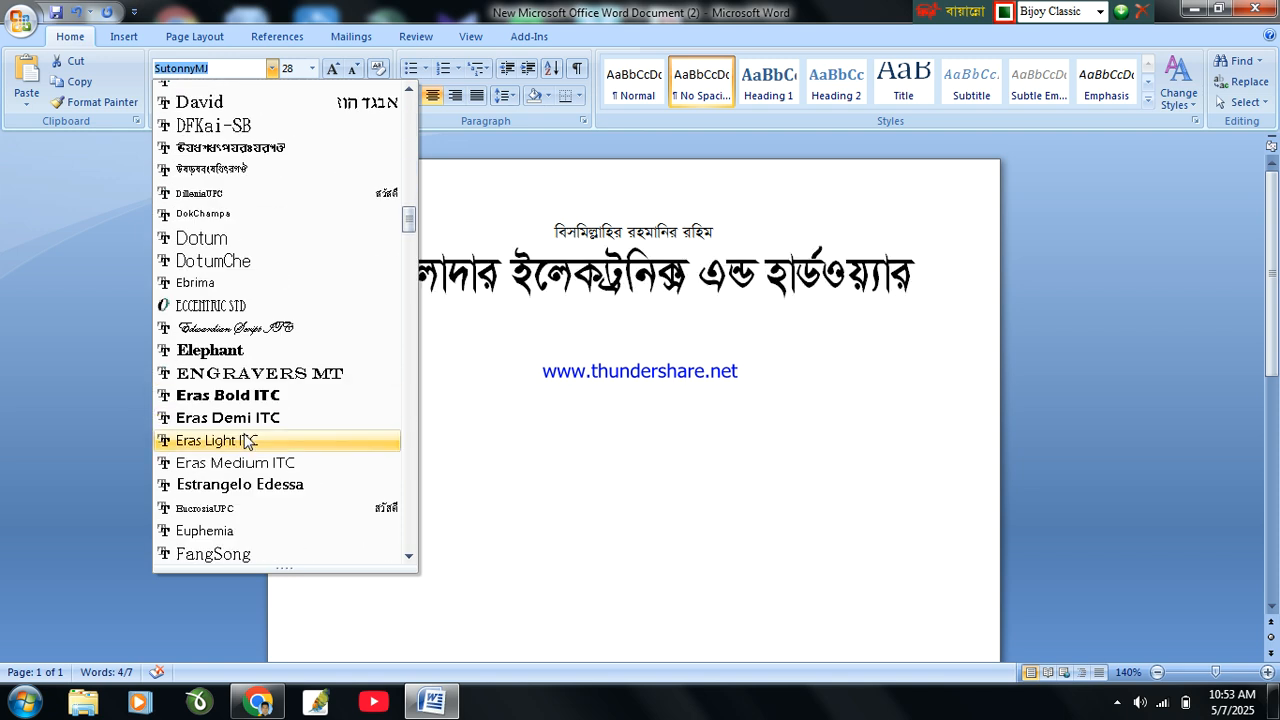
scroll(247, 441, "down", 10)
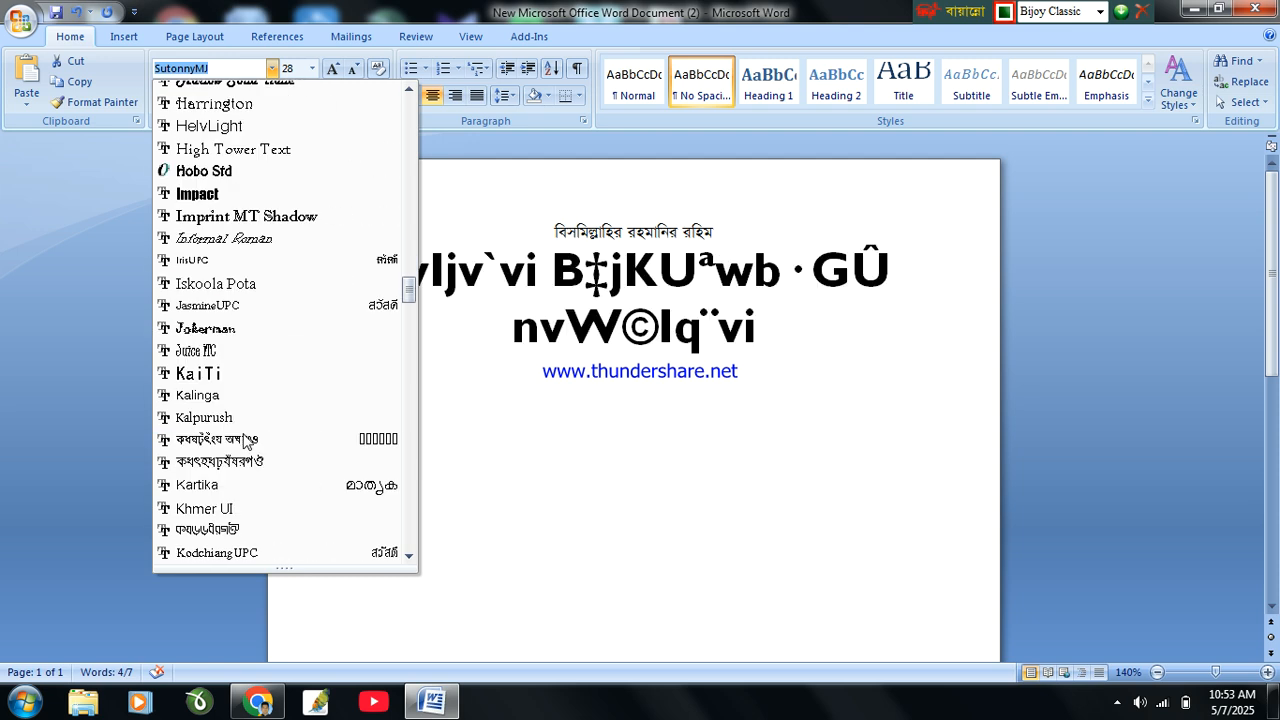
scroll(243, 443, "down", 8)
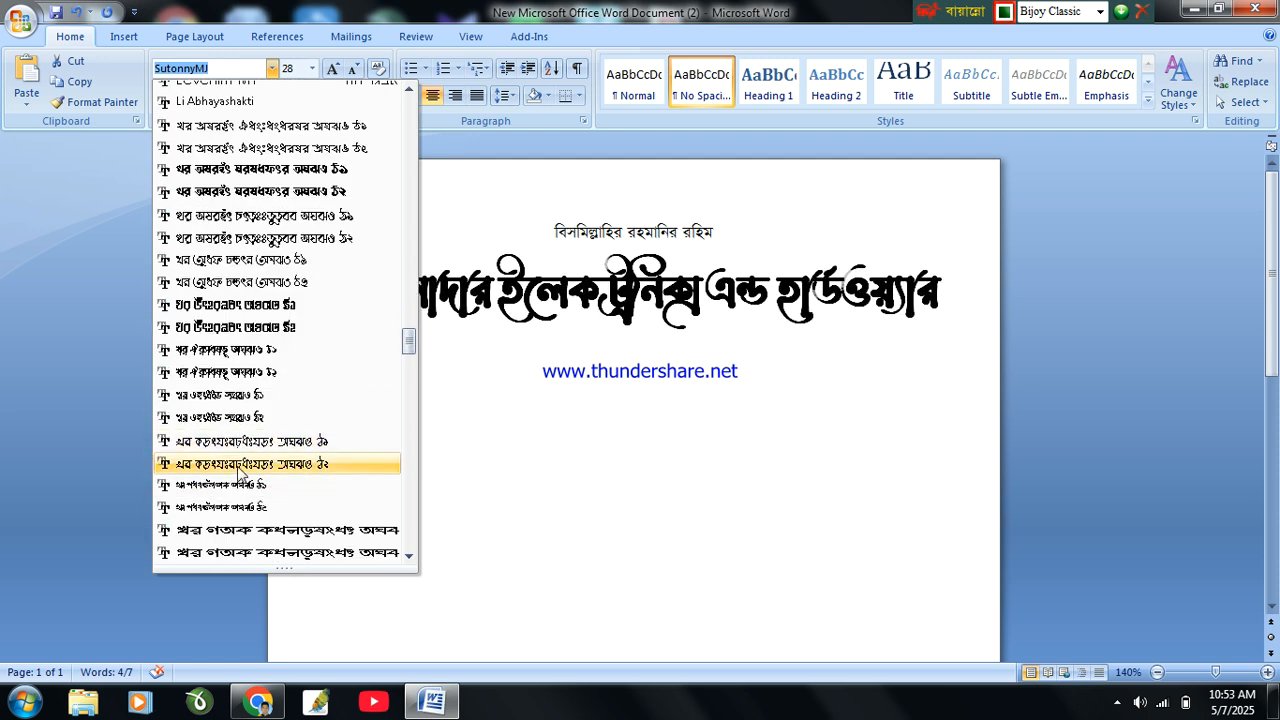
left_click(240, 464)
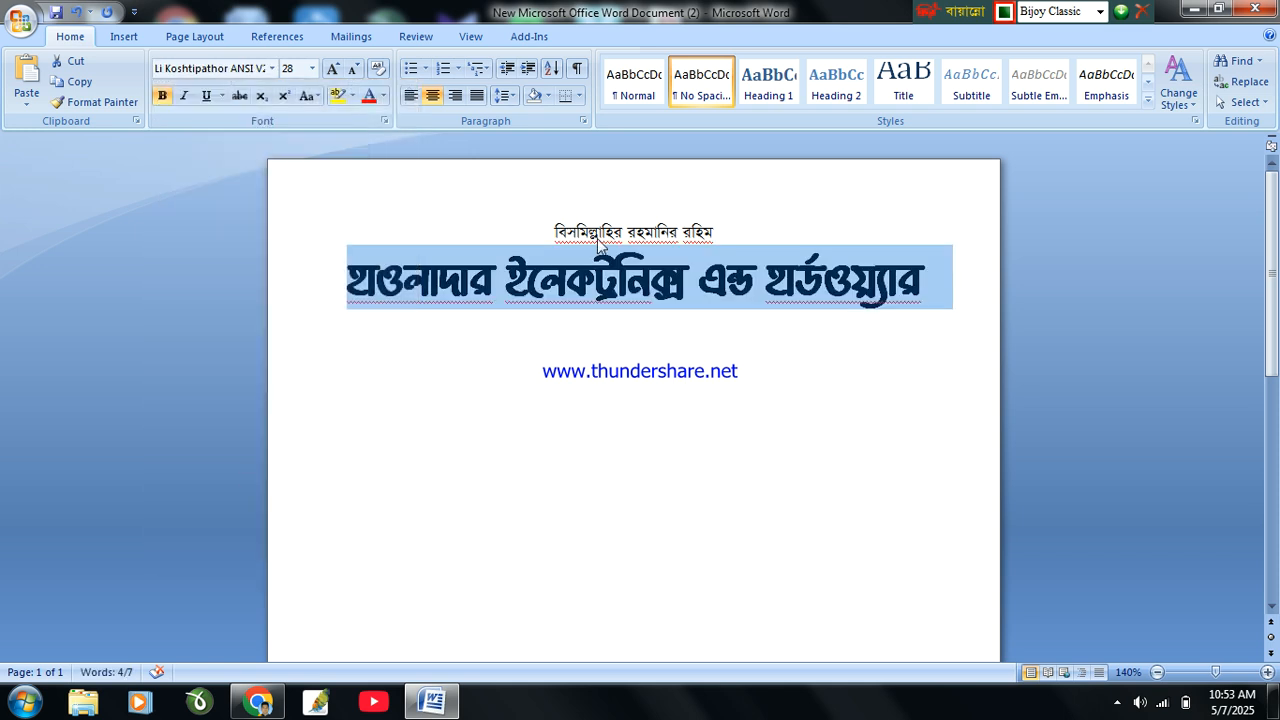
left_click(510, 272)
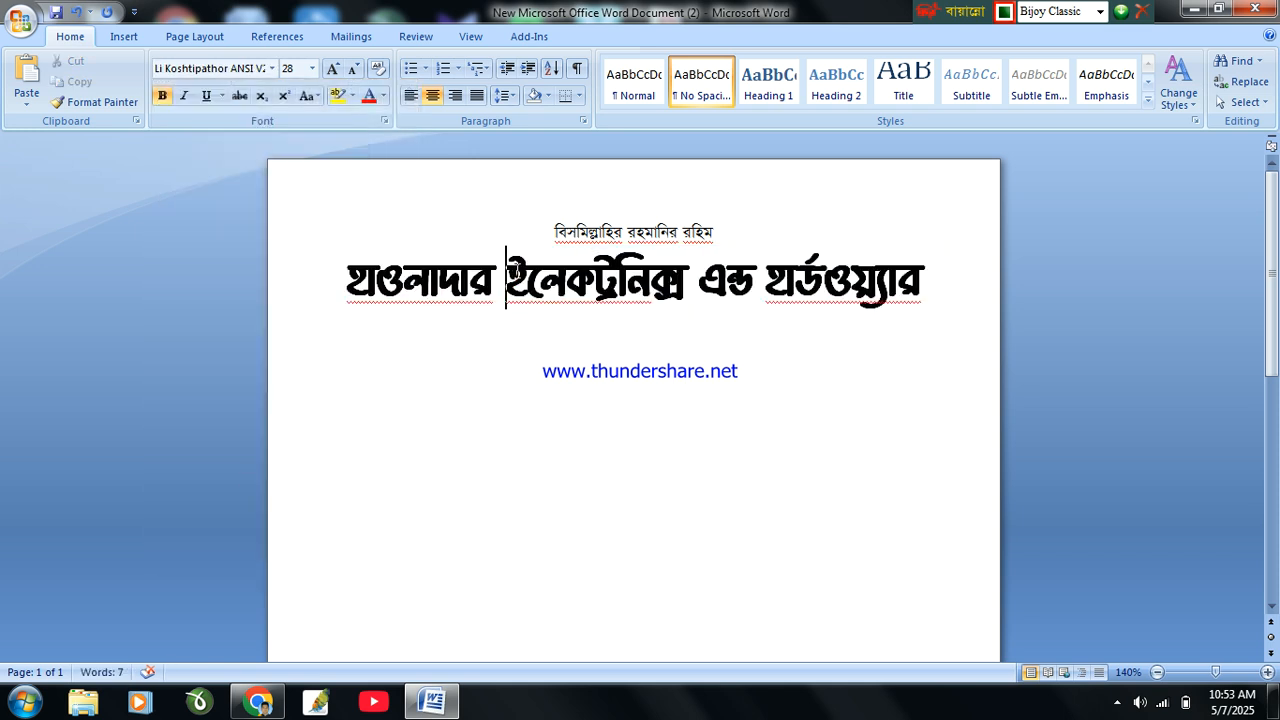
Try font sizes 35 and 32 on the shop name line and return it to 28.
left_click_drag(326, 278, 936, 275)
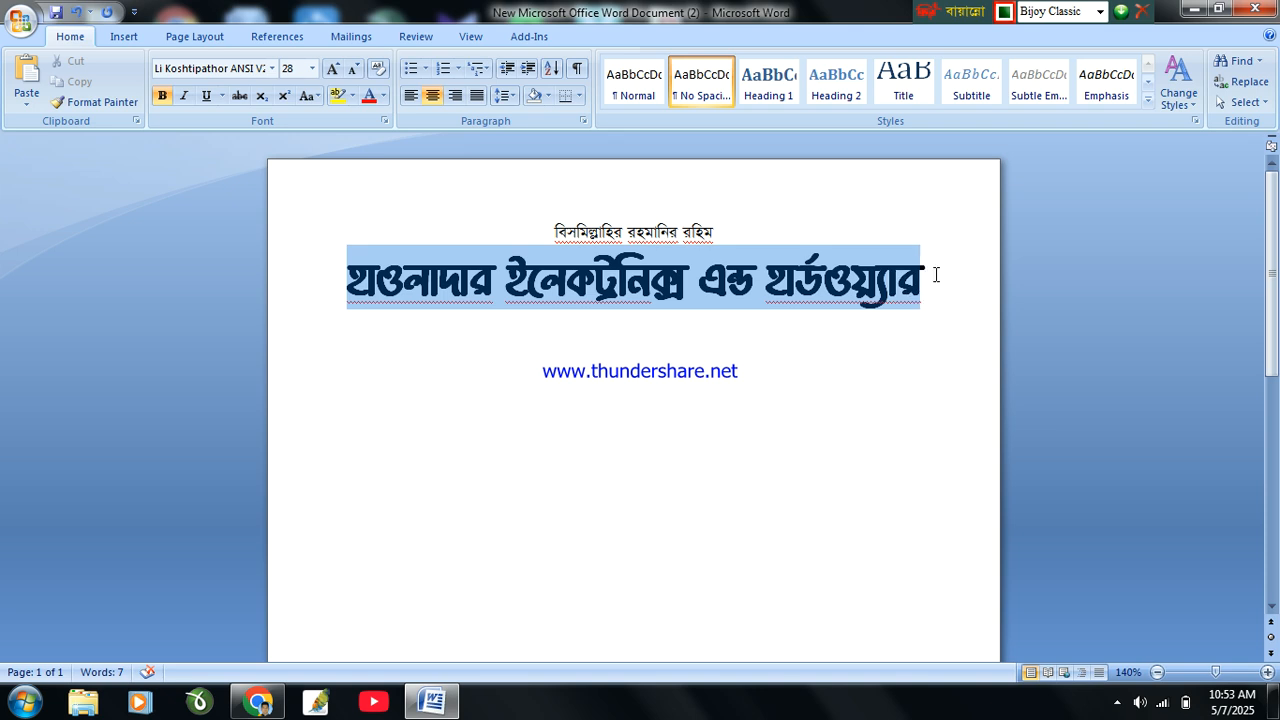
left_click(300, 69)
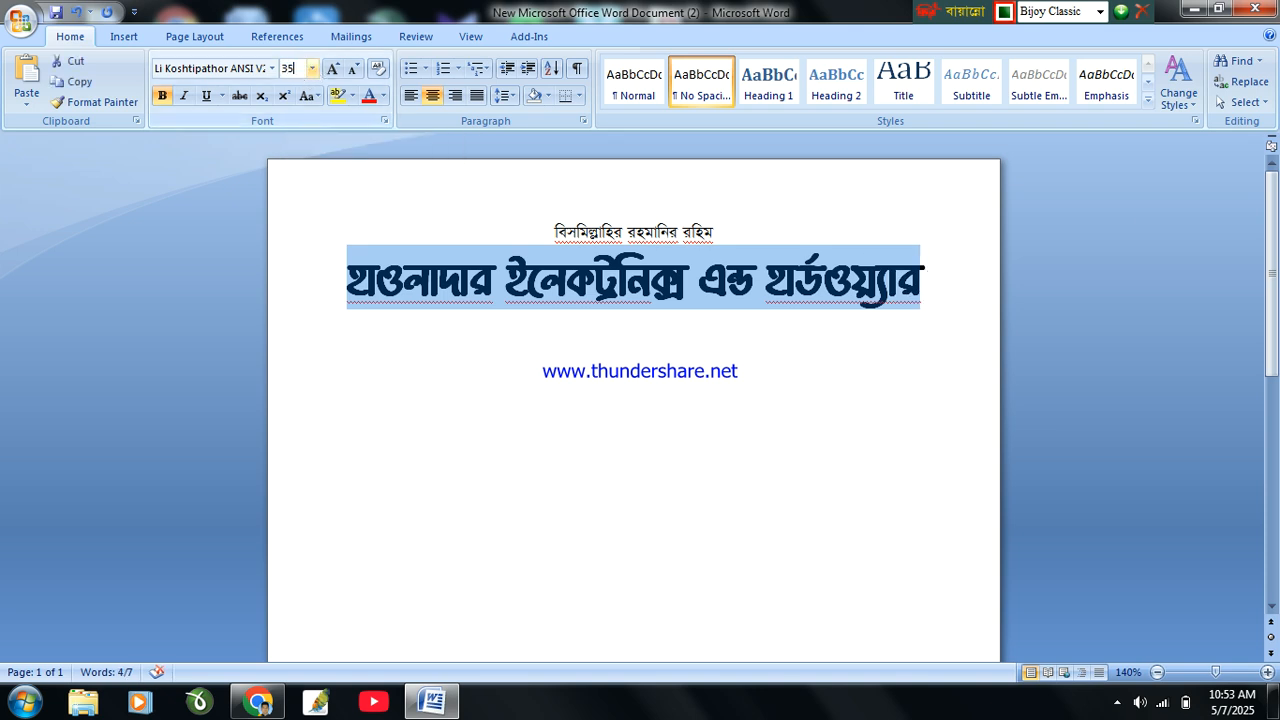
key("Return")
left_click(291, 70)
key("Return")
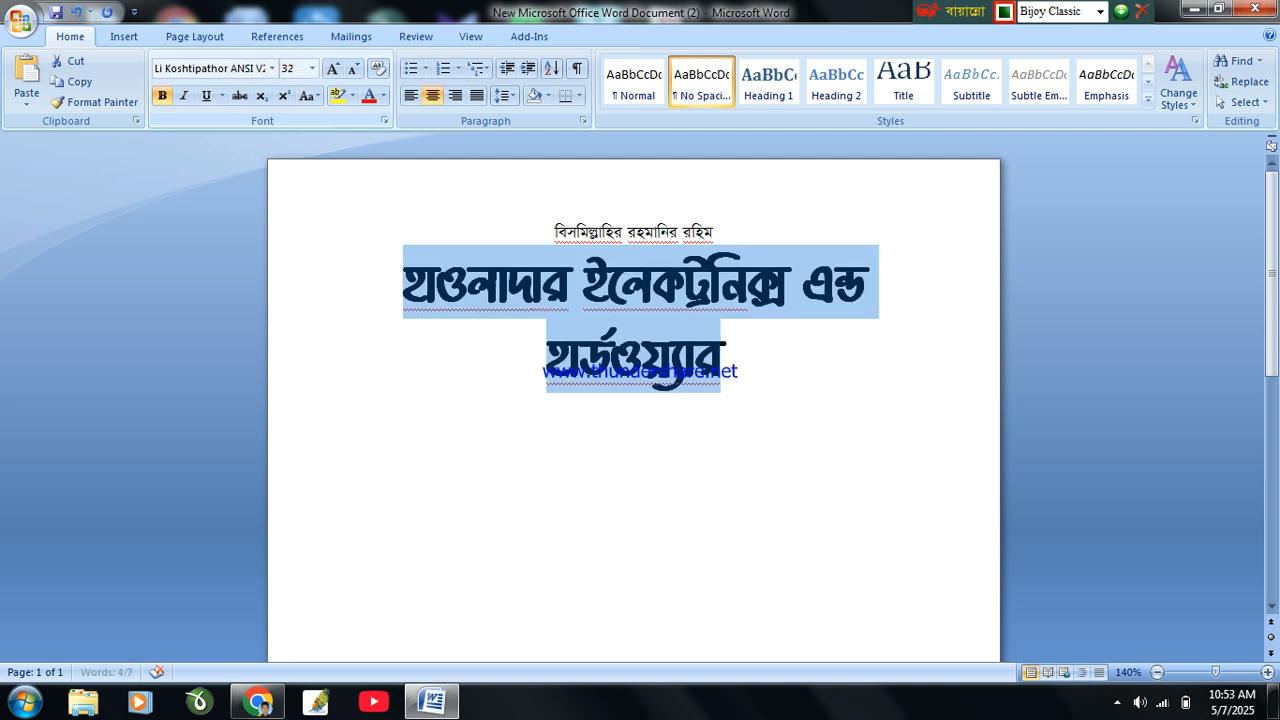
left_click(298, 70)
key("Return")
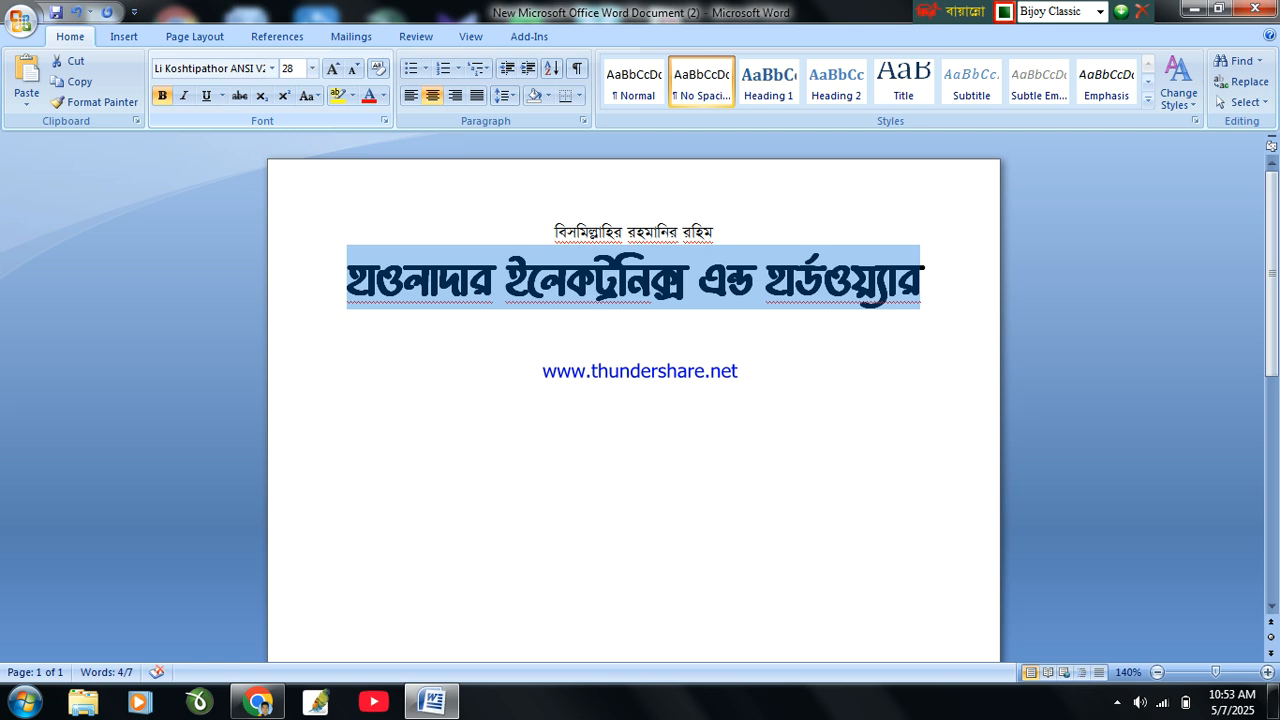
Start a new line below the shop name in SutonnyMJ at size 14 and write "সদর".
left_click(634, 342)
left_click(955, 285)
key("Return")
left_click(313, 72)
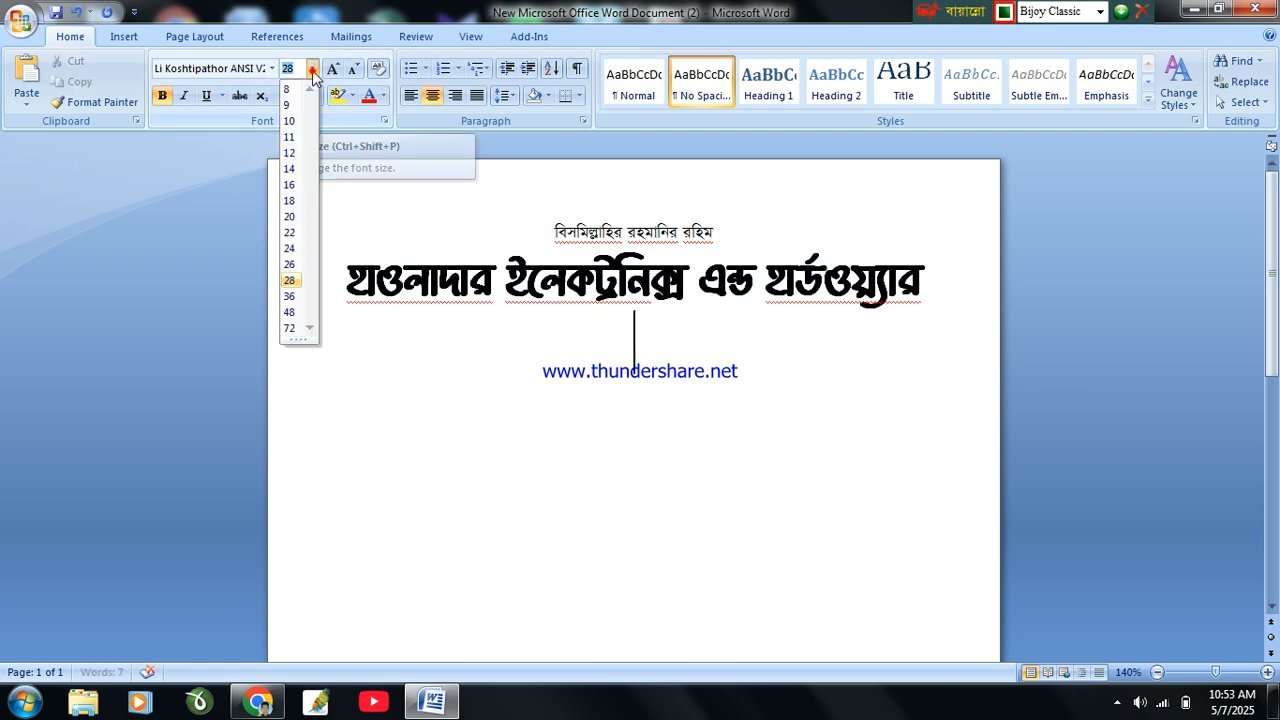
left_click(289, 184)
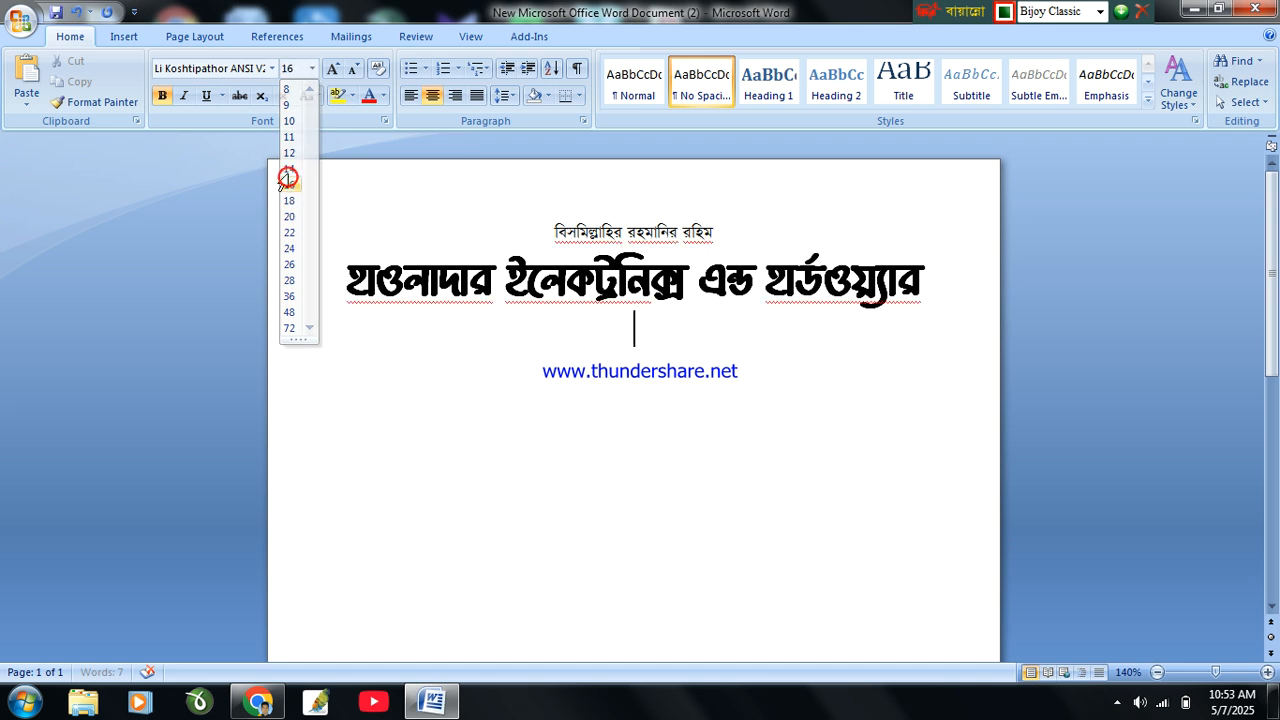
left_click(312, 68)
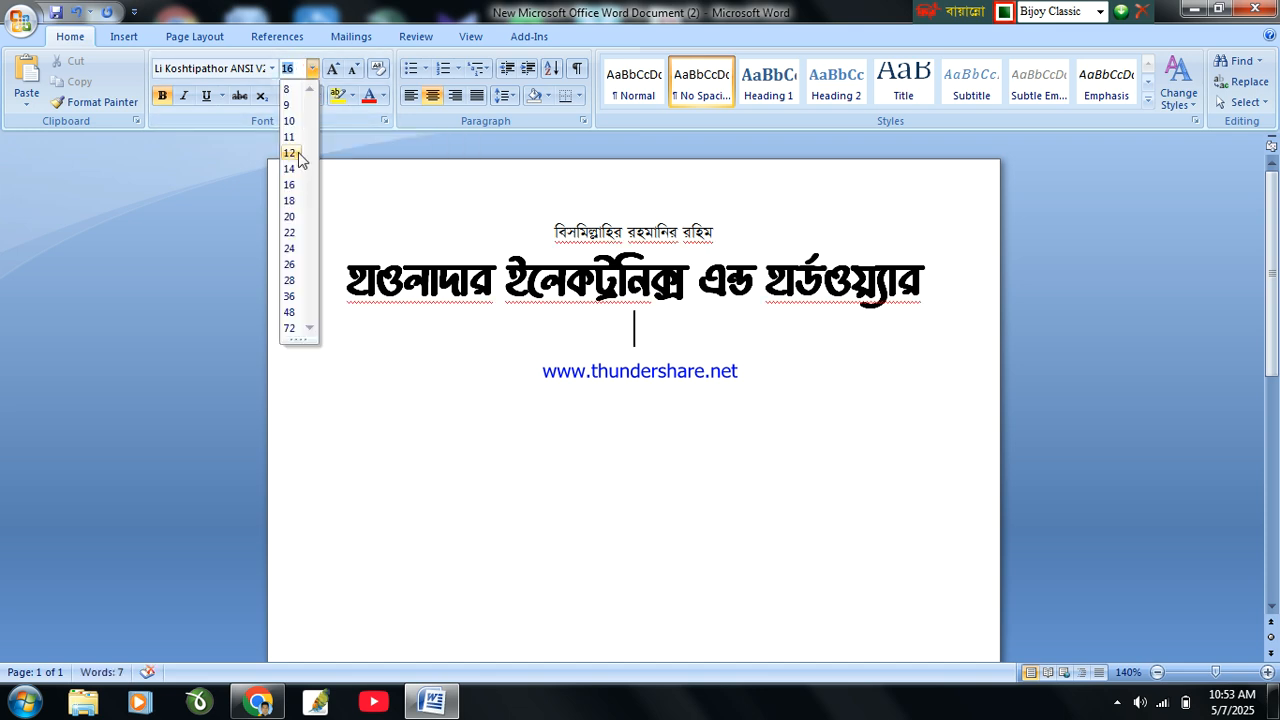
left_click(290, 167)
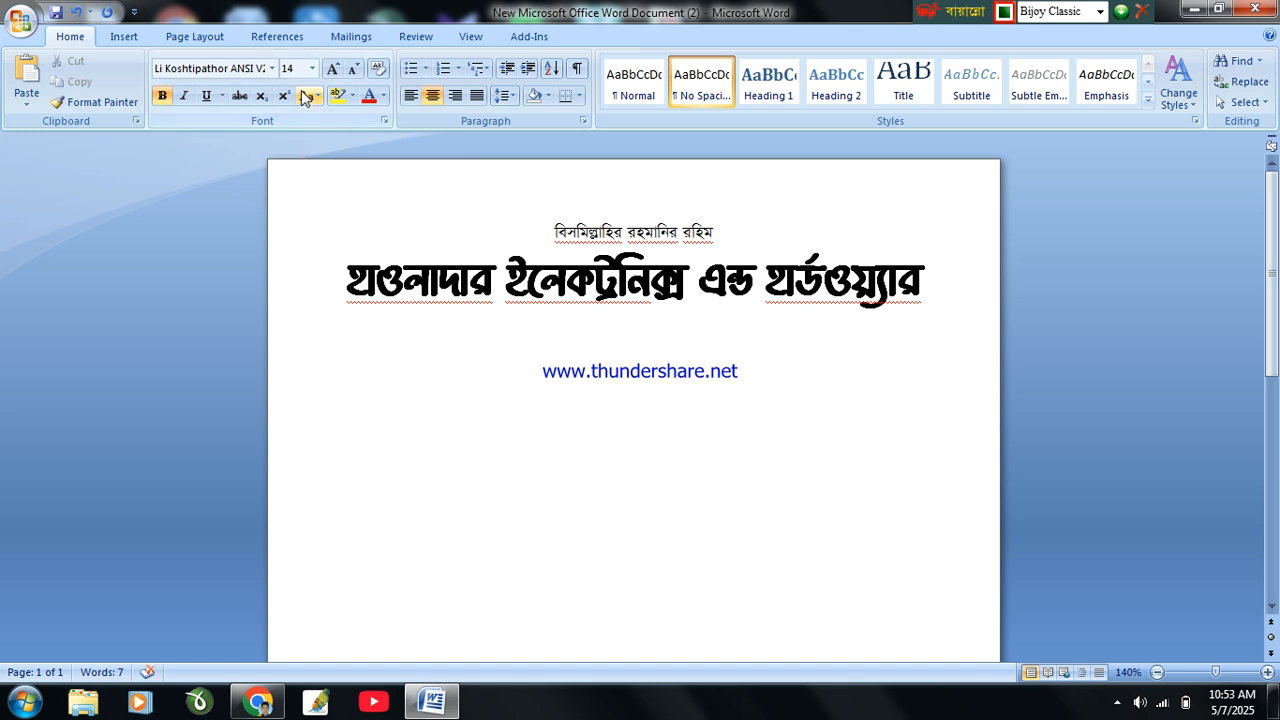
left_click(272, 68)
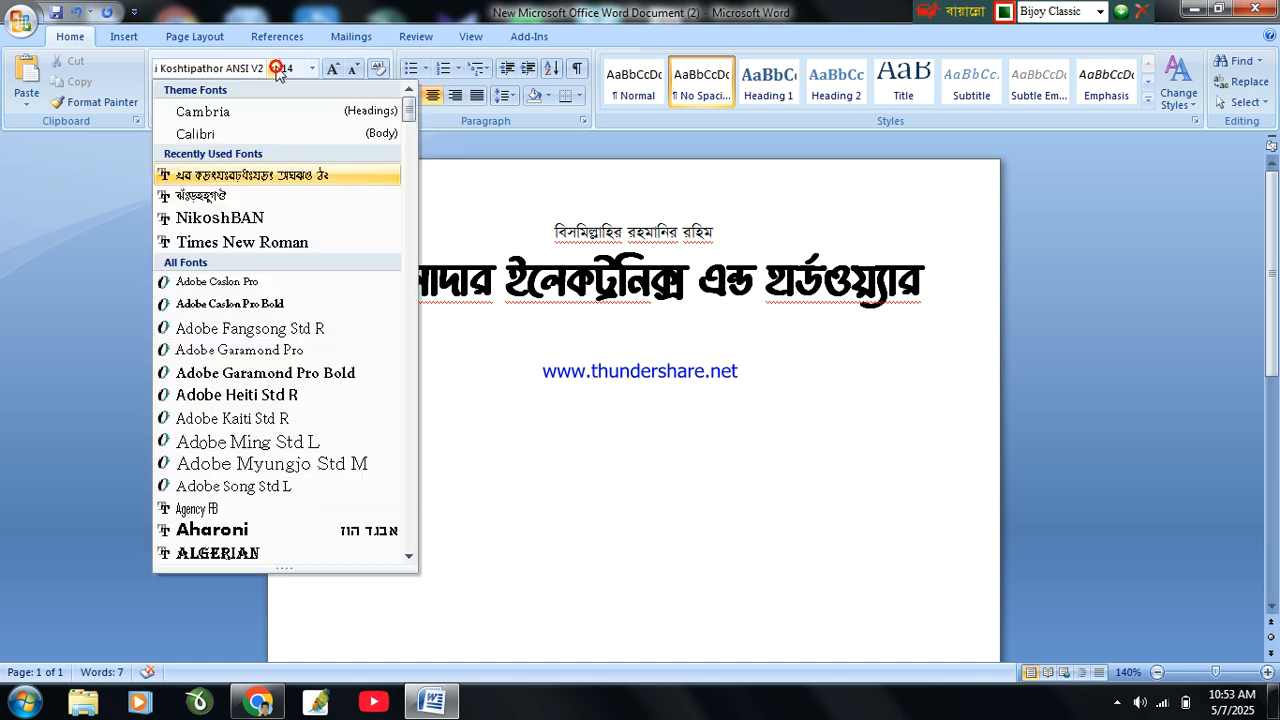
left_click(267, 194)
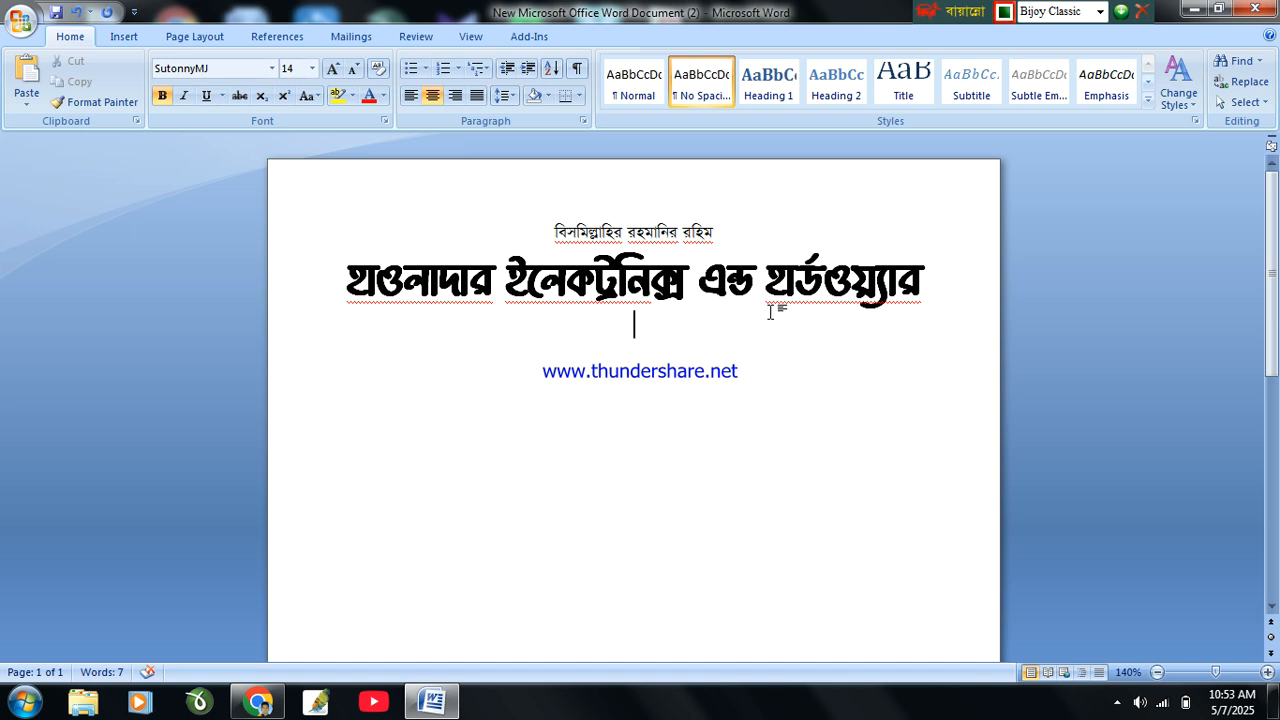
type("সদর")
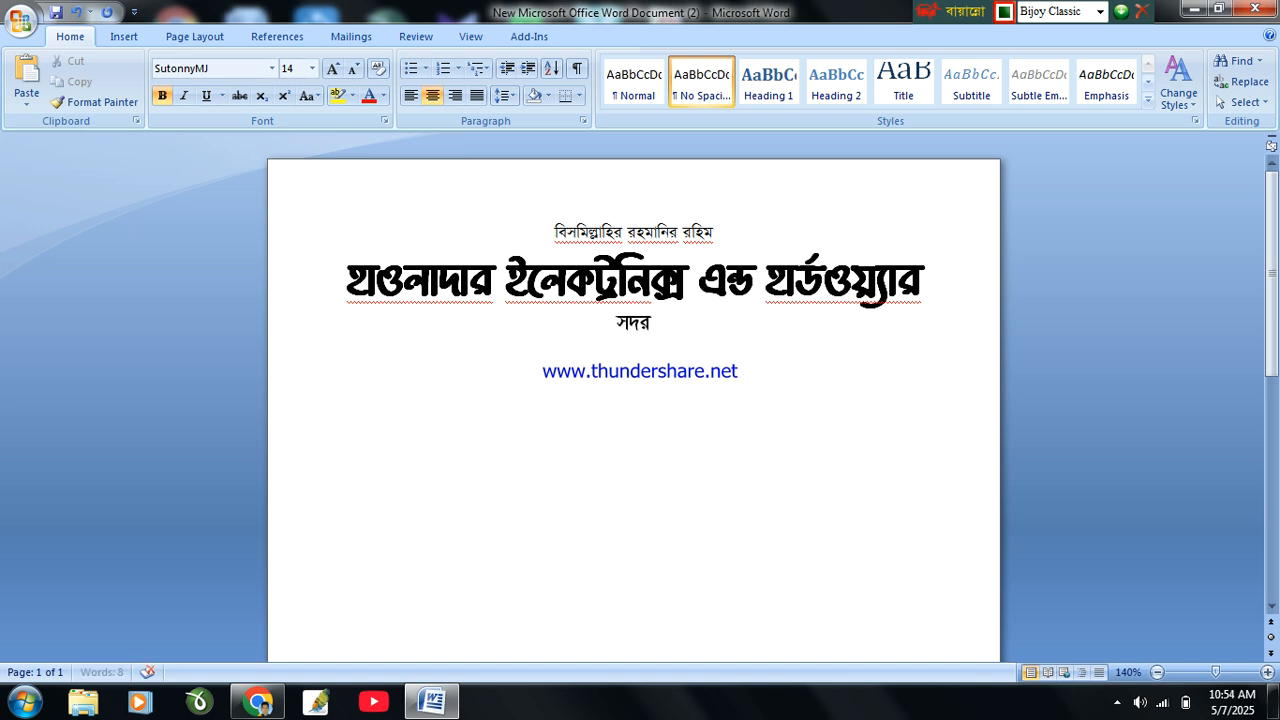
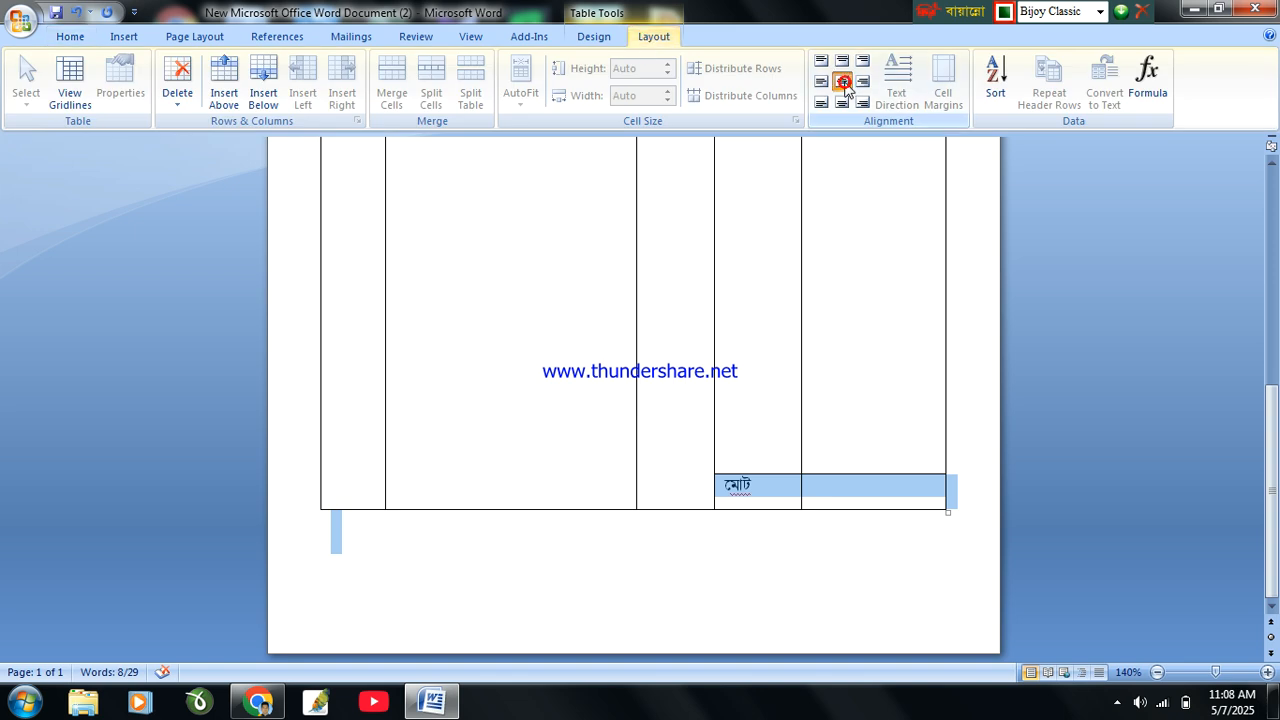
left_click(774, 494)
double_click(766, 484)
scroll(735, 569, "down", 1)
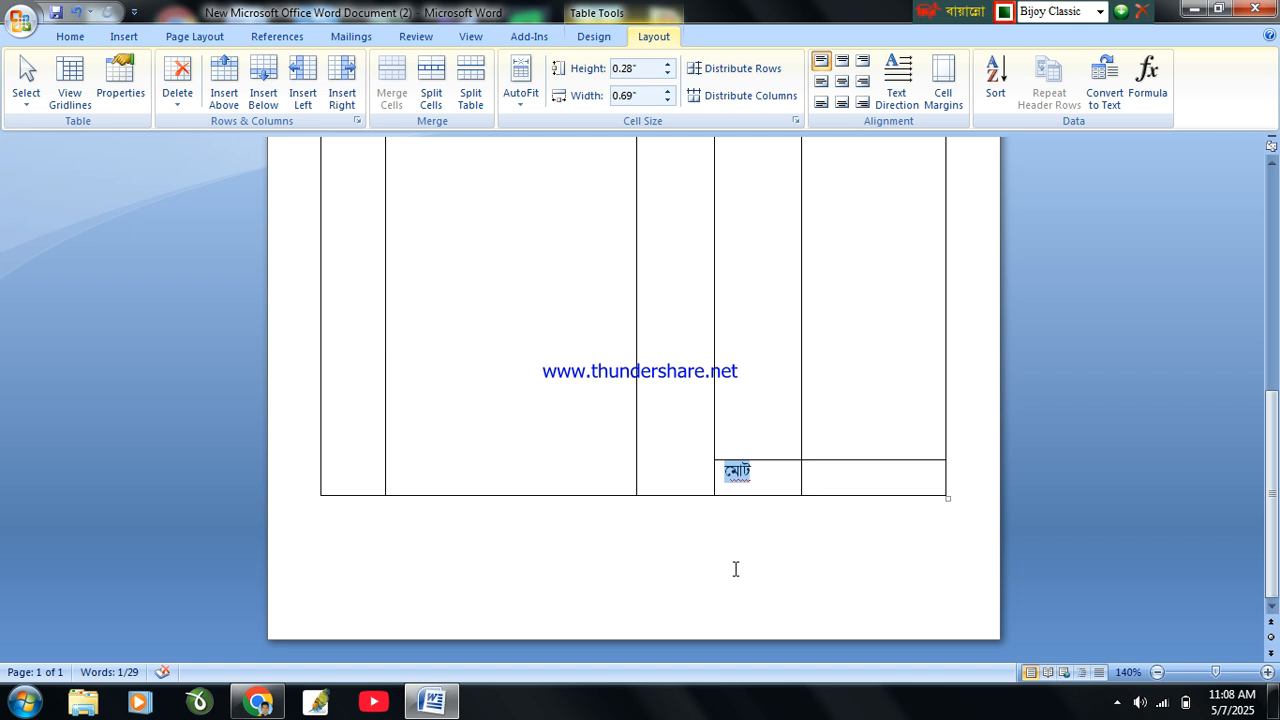
Start a line below the table with the No Spacing style and the SutonnyMJ font.
left_click(386, 578)
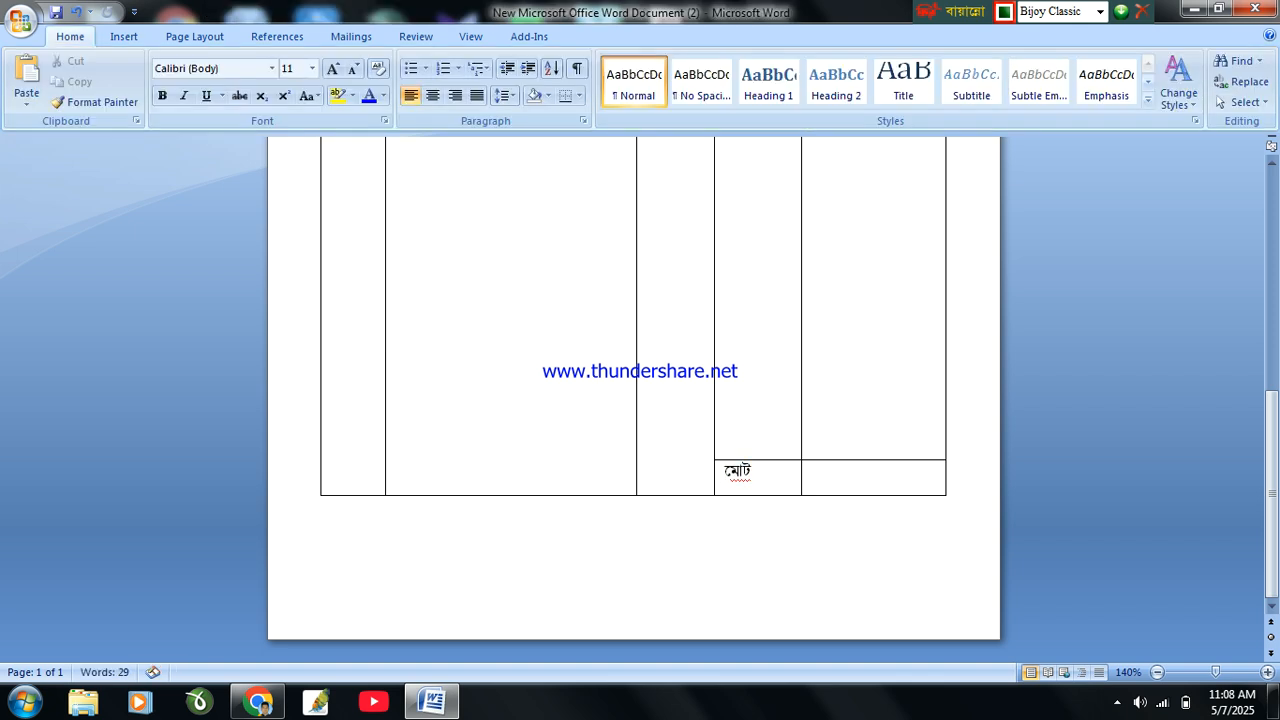
key("ctrl+Return")
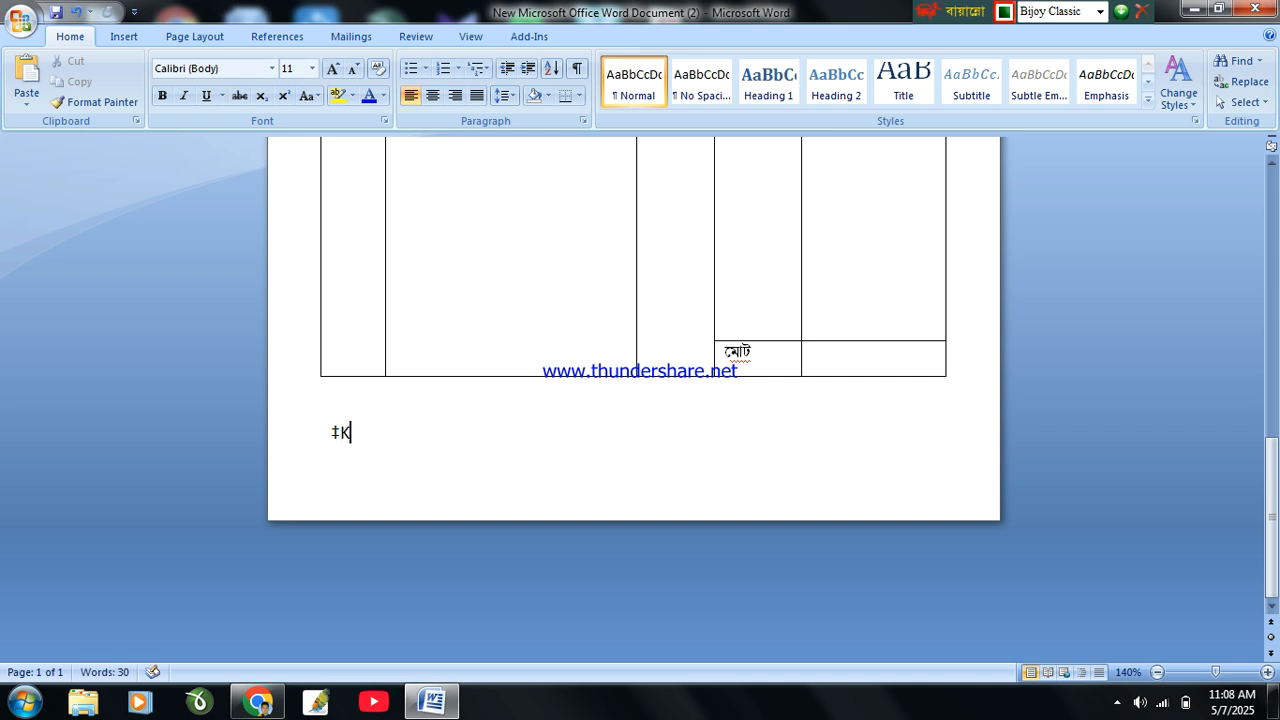
left_click(701, 80)
left_click(275, 69)
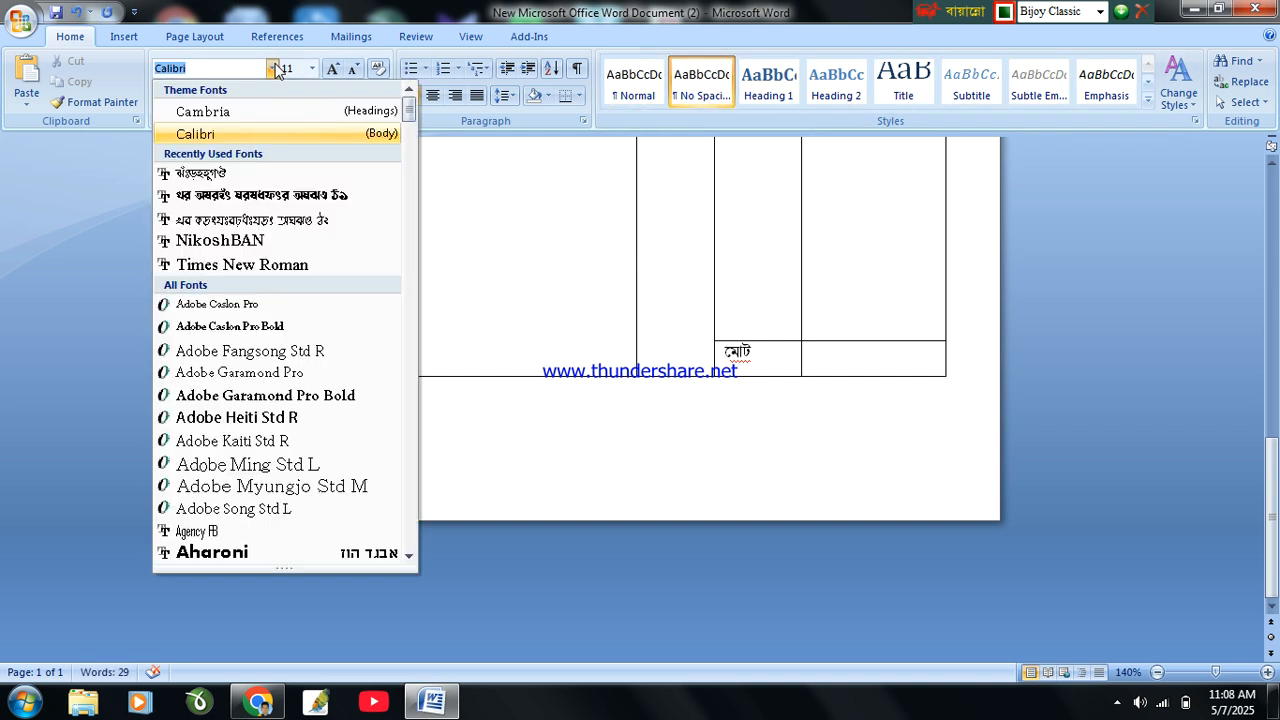
left_click(252, 171)
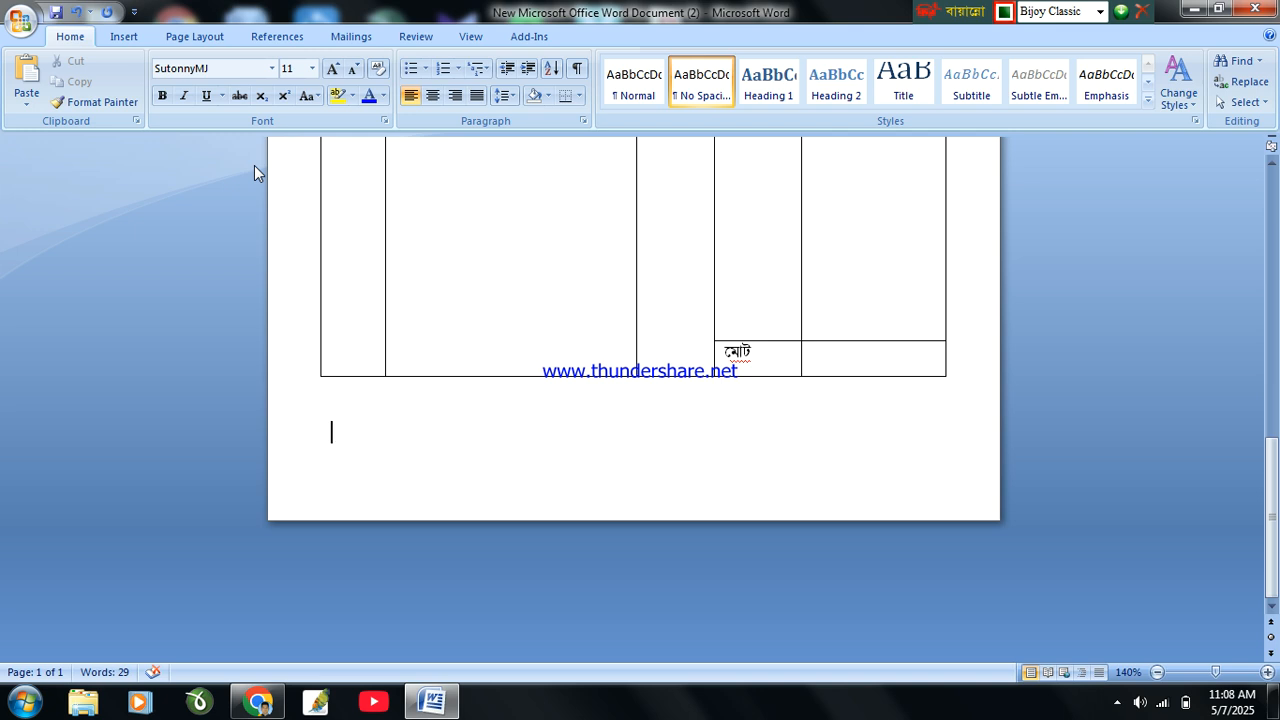
Write "ক্রেতার স্বাক্ষর" and "বিক্রেতার স্বাক্ষর" on the line below the table.
type("েক্র")
type("তার")
type(" স্")
type("বাক্ষ")
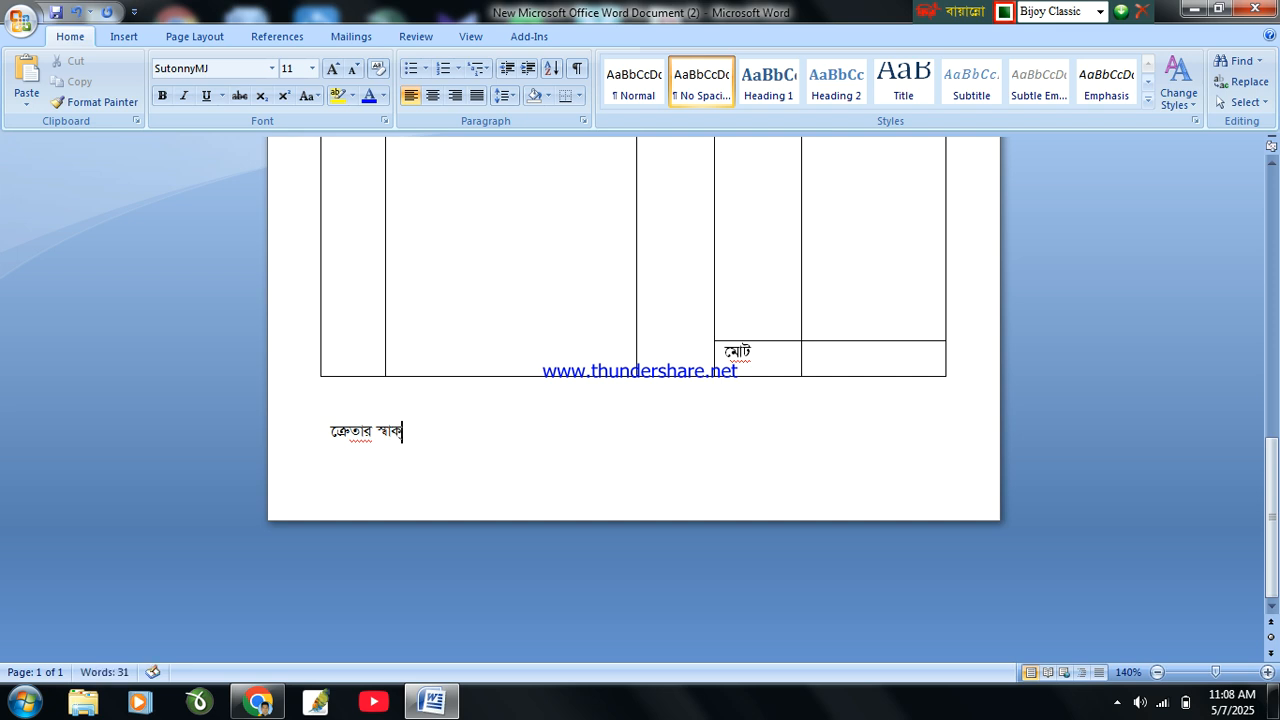
type("র")
type("বিকে্রে")
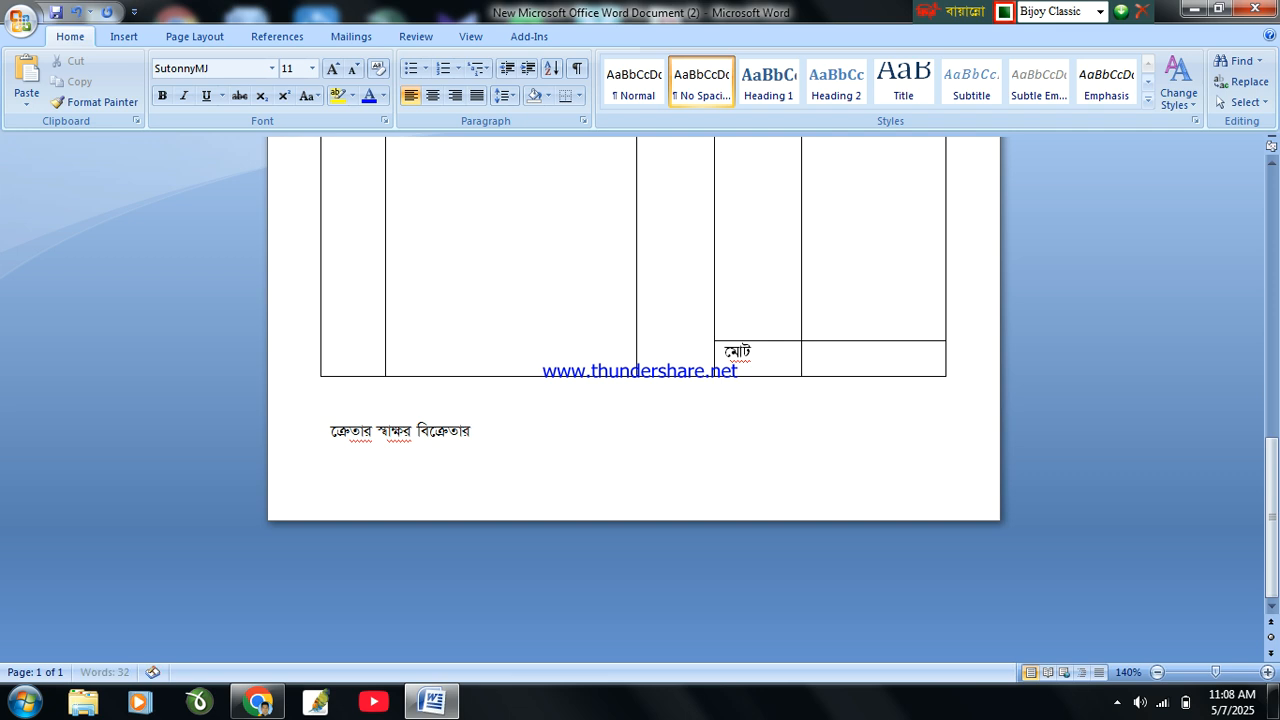
type("তার স্বাক্ষর")
Insert tabs between the two signature labels so the seller's label sits near the right margin.
left_click(412, 428)
key("Tab")
key("Tab")
key("Tab")
key("Tab")
key("Tab")
key("Tab")
key("Tab")
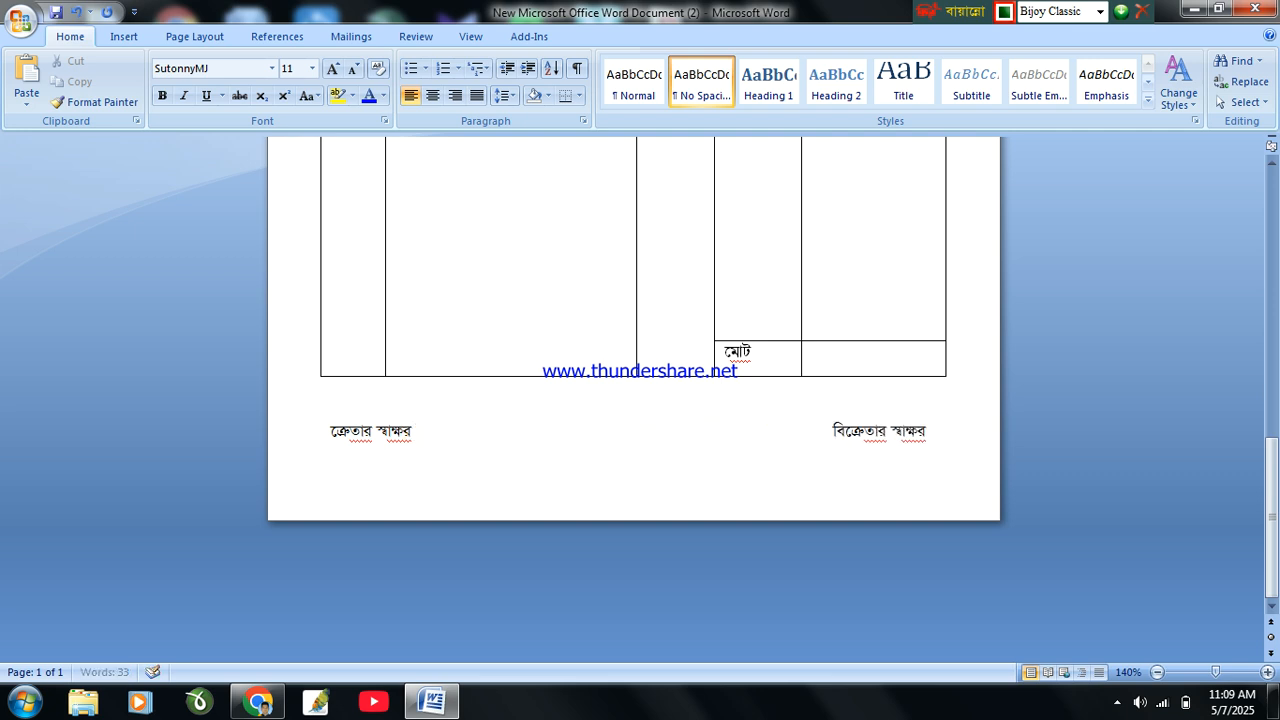
Make the signature line bold and enlarge its font size to 14.
left_click_drag(940, 434, 283, 506)
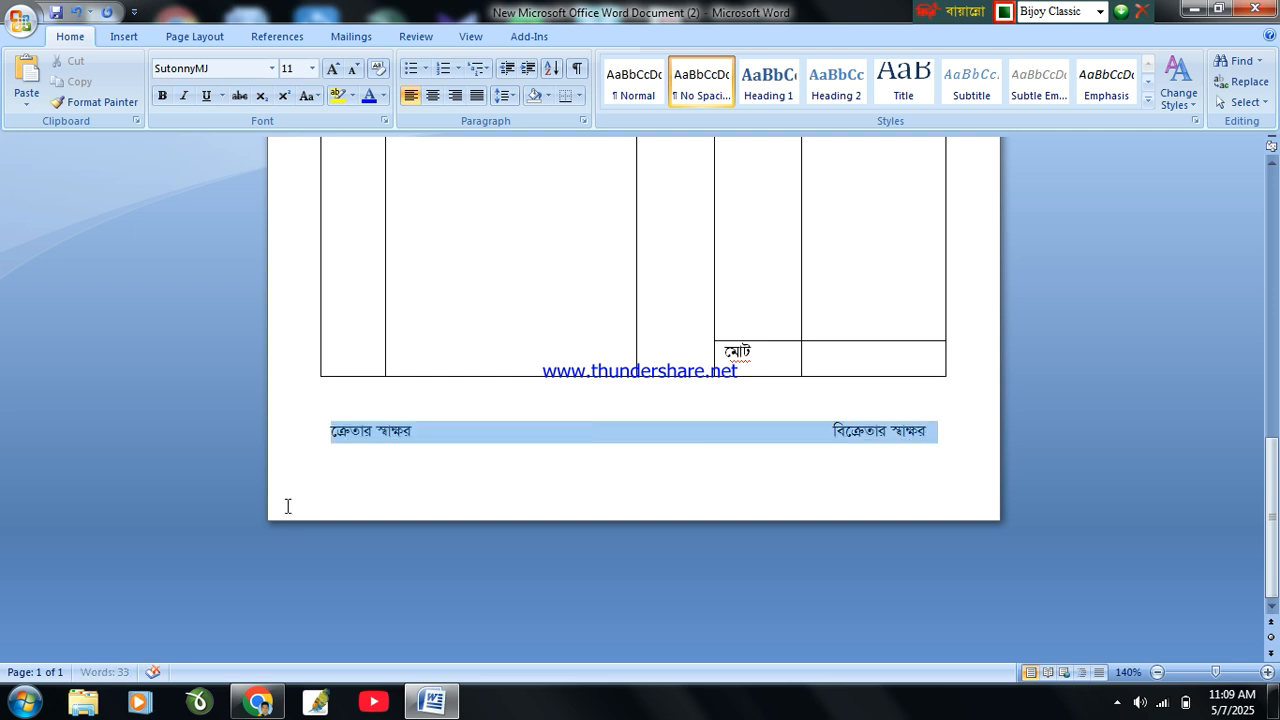
left_click(162, 95)
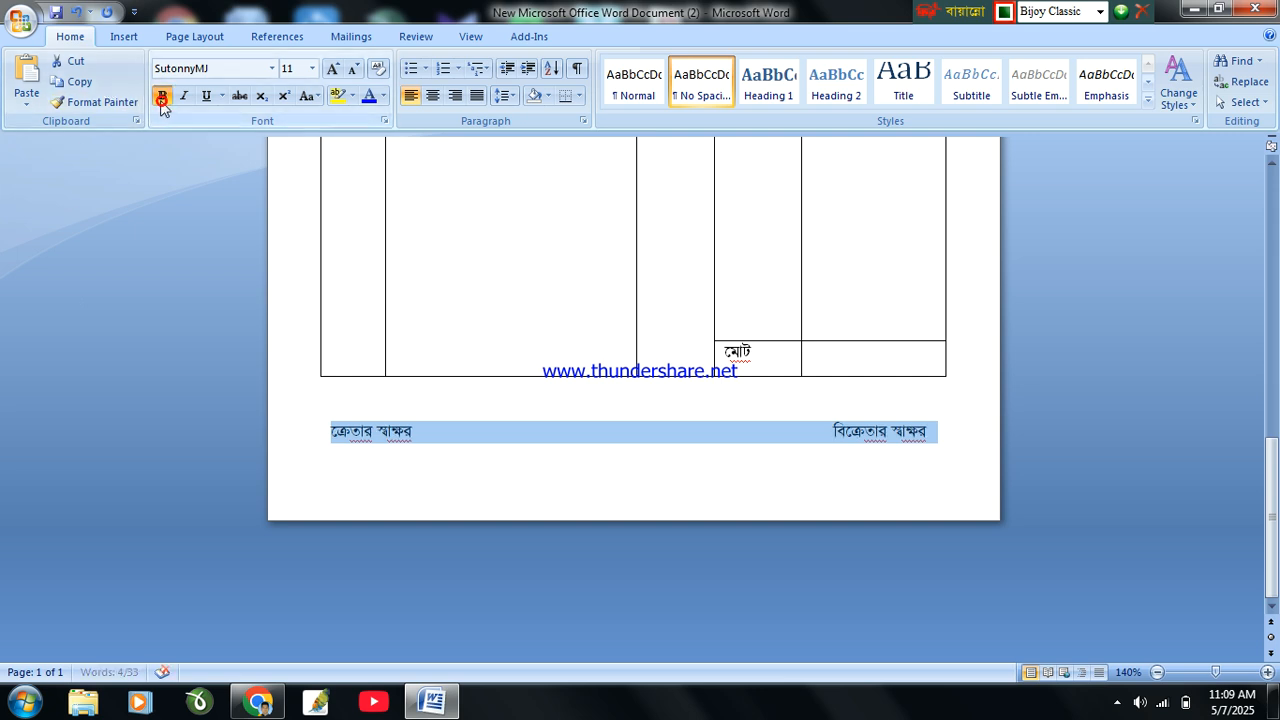
left_click(331, 69)
left_click(331, 69)
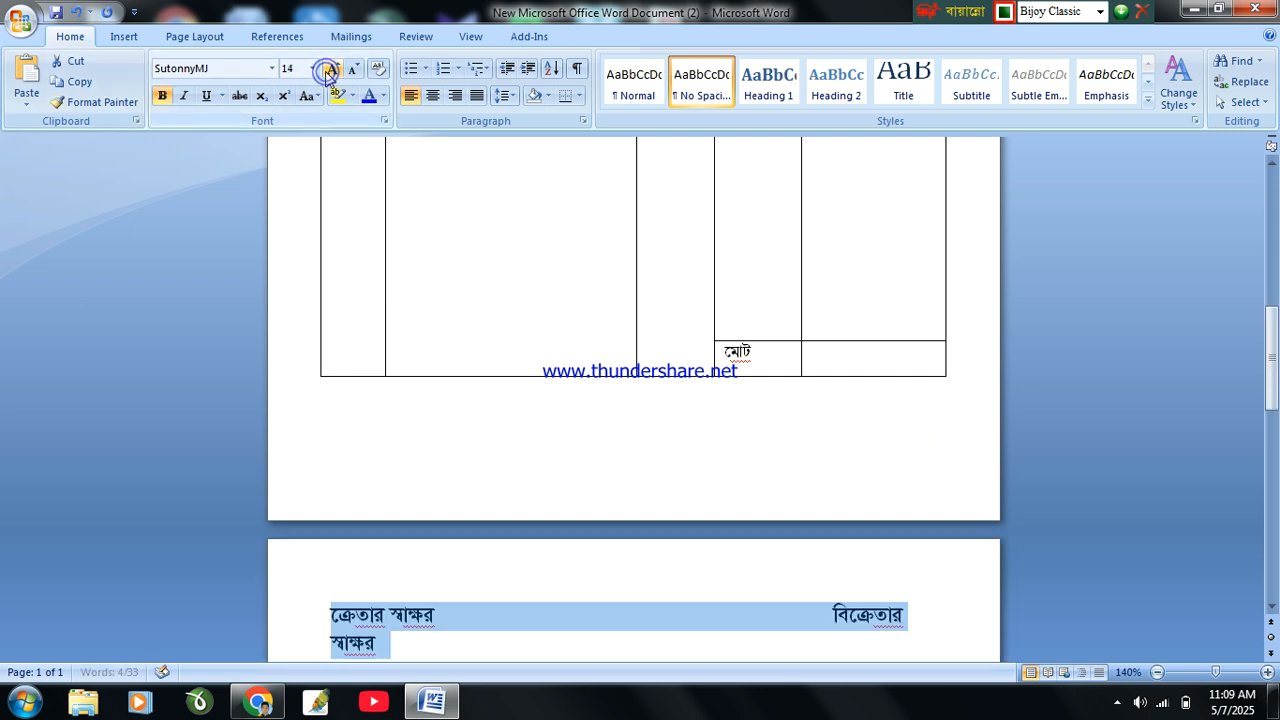
Remove the blank line above the signature labels and one tab between them so they fit on one line below the table.
left_click(320, 466)
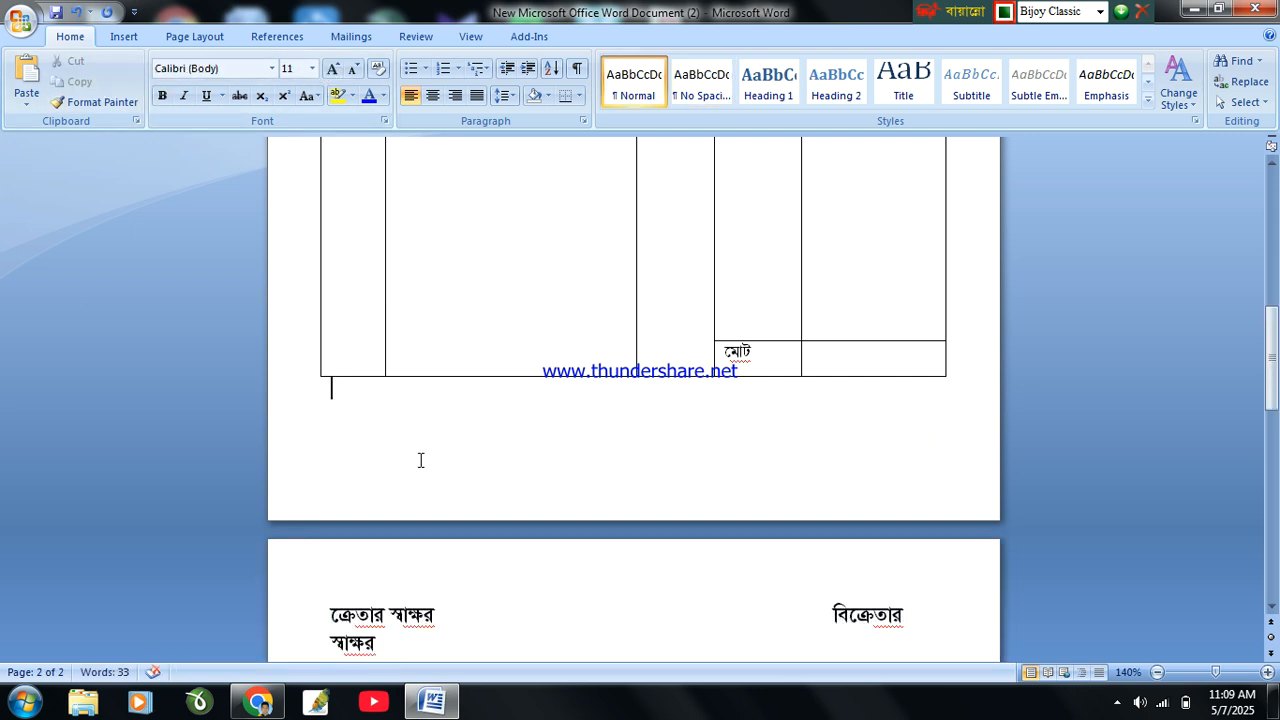
left_click(331, 615)
key("BackSpace")
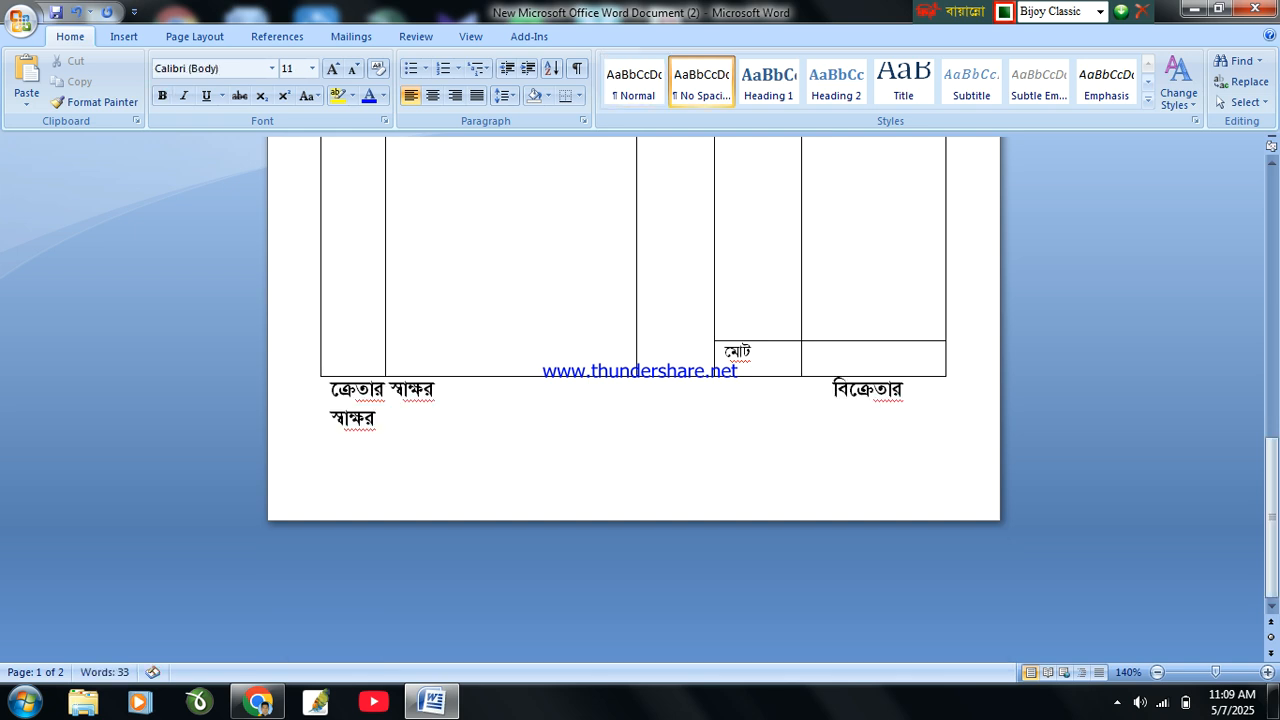
left_click(828, 392)
key("BackSpace")
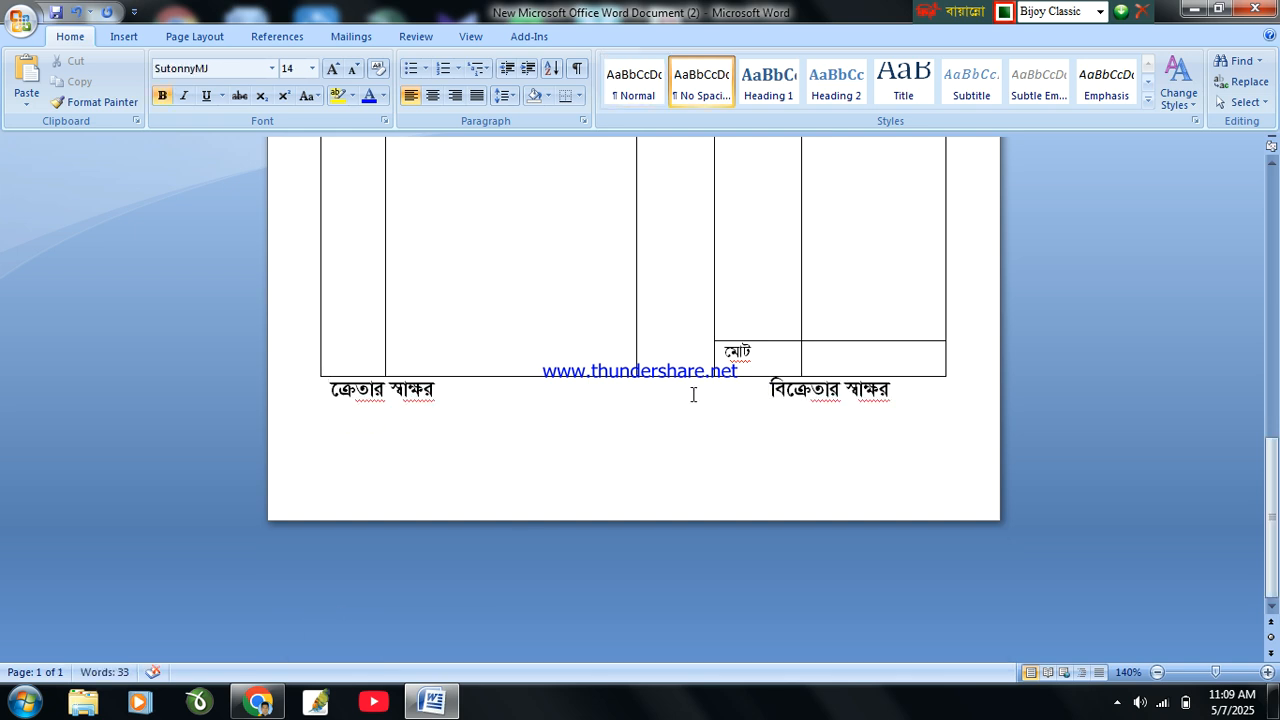
Insert a blank line between the table and the signature labels, and reduce the signature line's font size to 11.
left_click(328, 389)
key("Return")
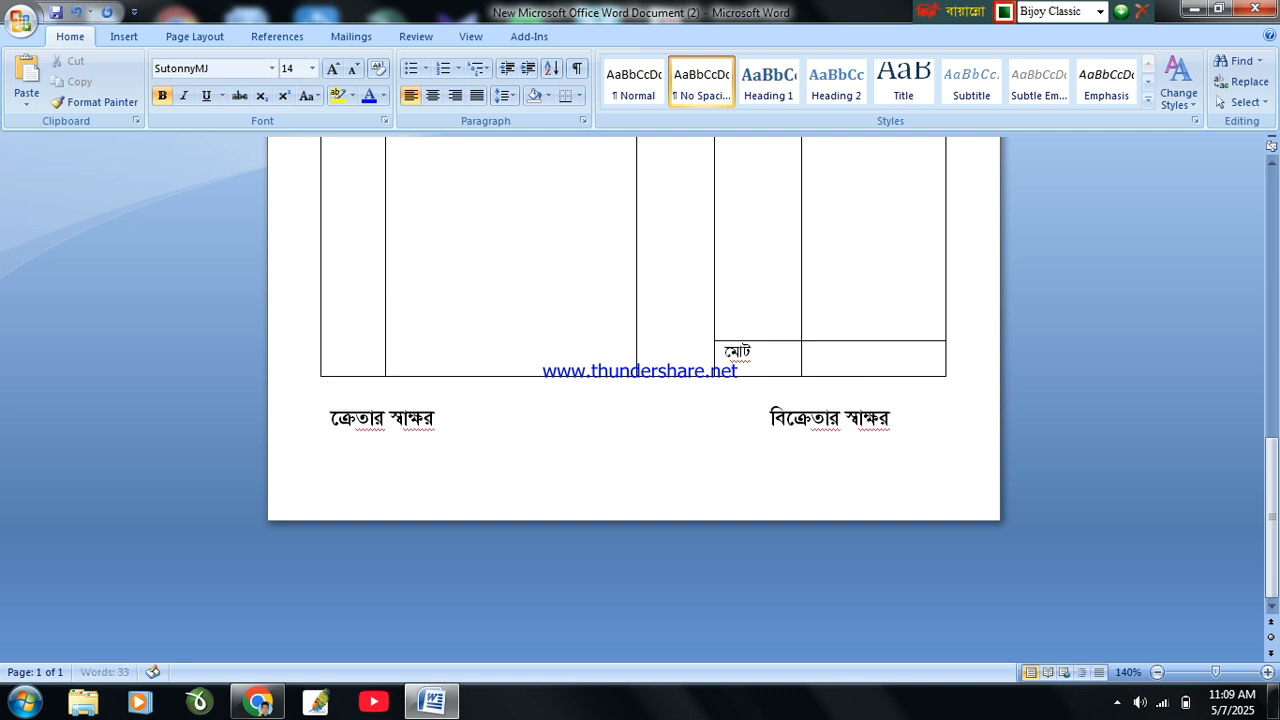
key("BackSpace")
left_click_drag(333, 418, 534, 420)
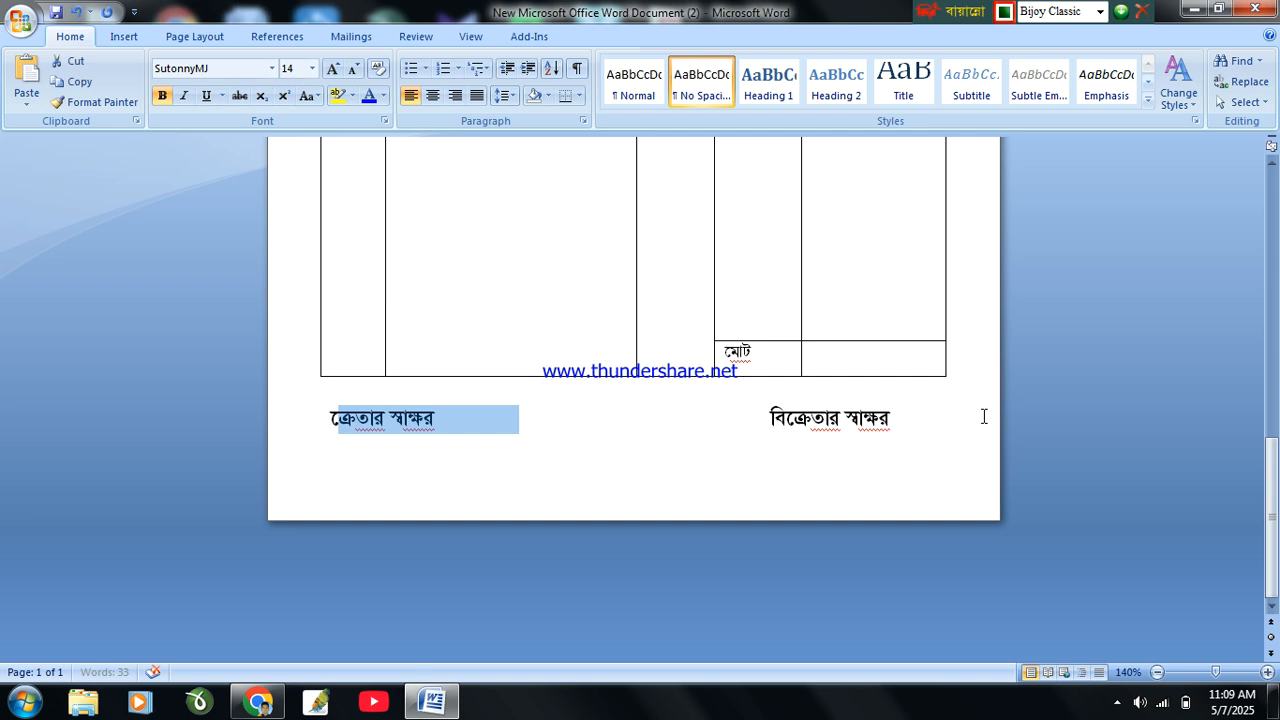
left_click(940, 420, "shift")
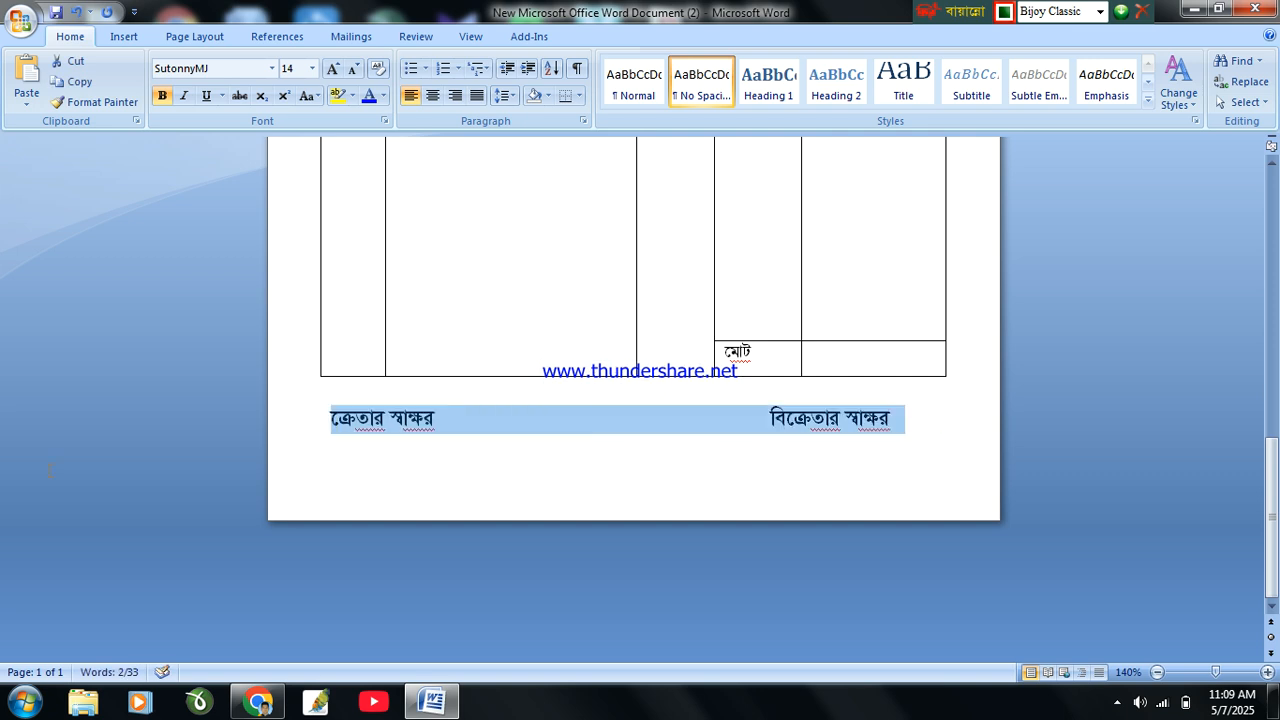
left_click(353, 68)
left_click(353, 68)
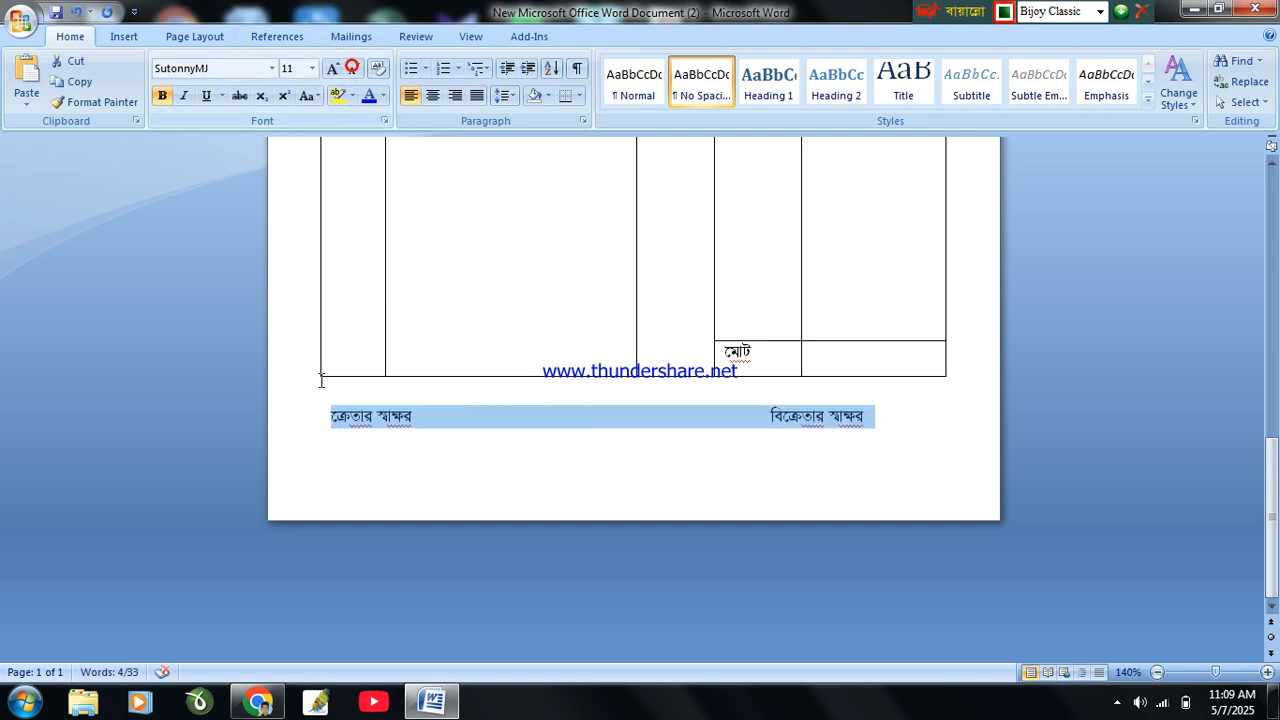
Insert another blank line above the signature labels and a tab before "বিক্রেতার স্বাক্ষর" to shift it nearer the right margin.
left_click(332, 418)
key("Return")
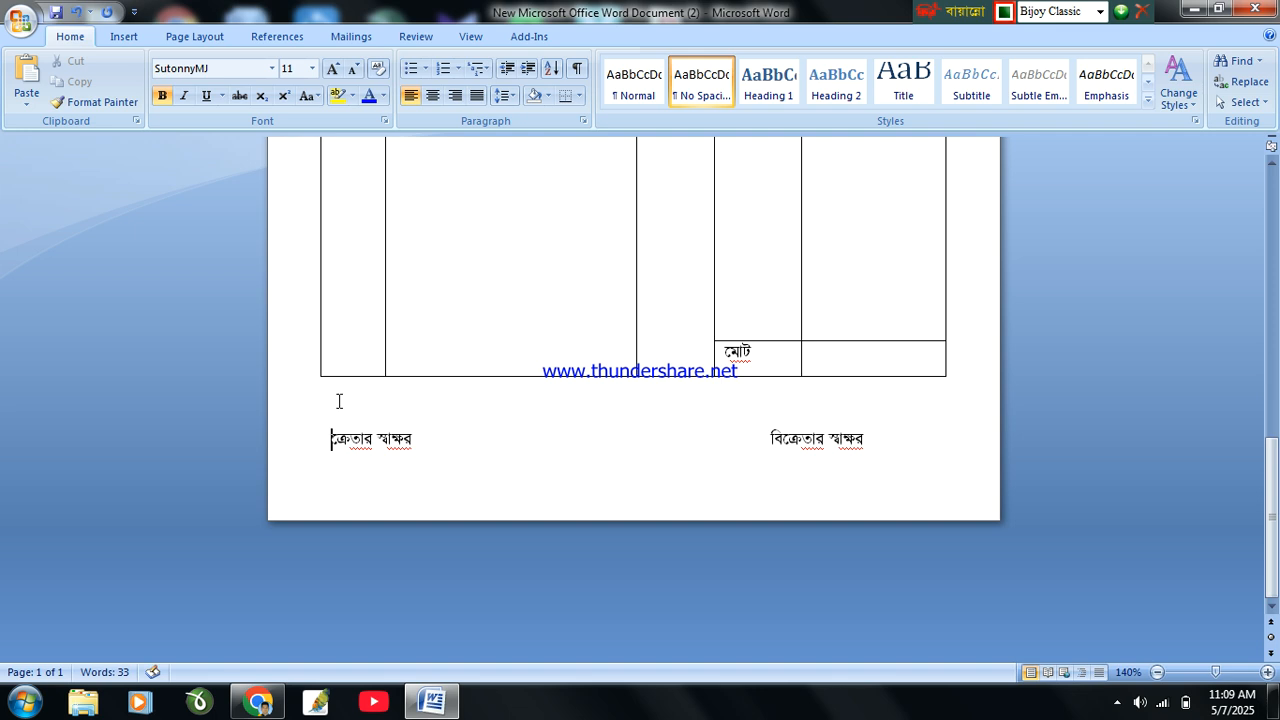
left_click(760, 443)
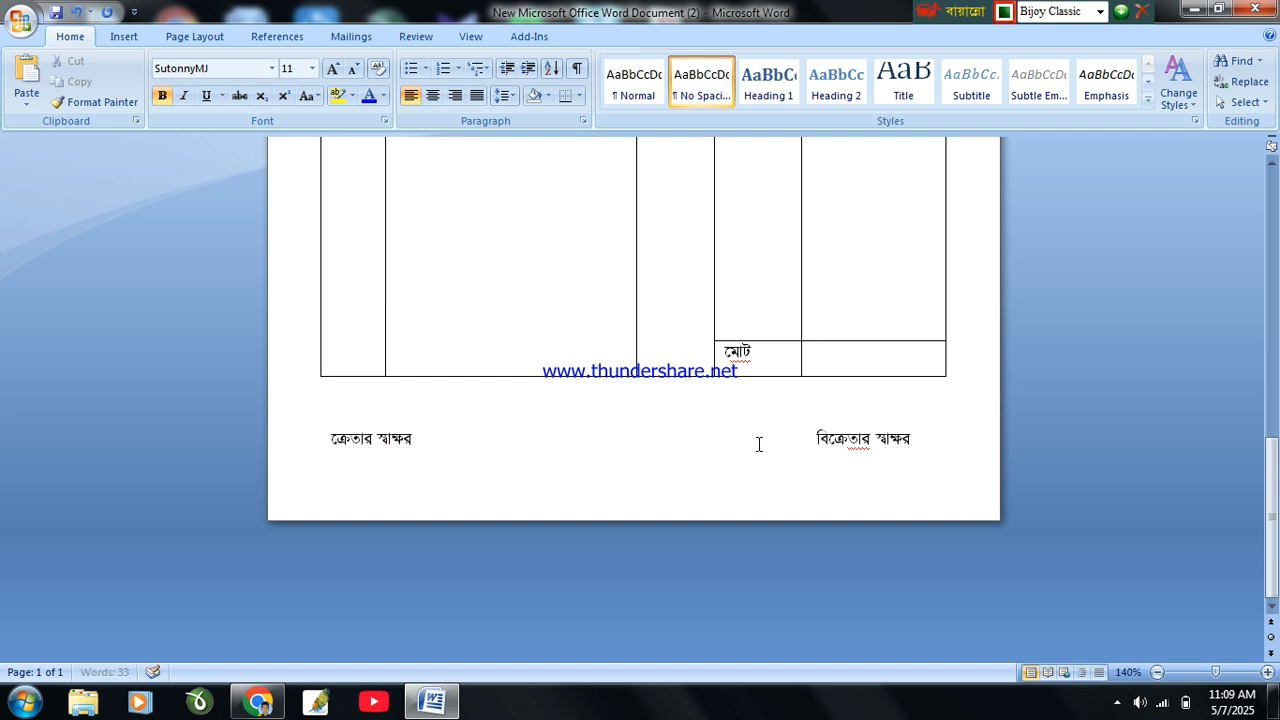
scroll(753, 444, "up", 10)
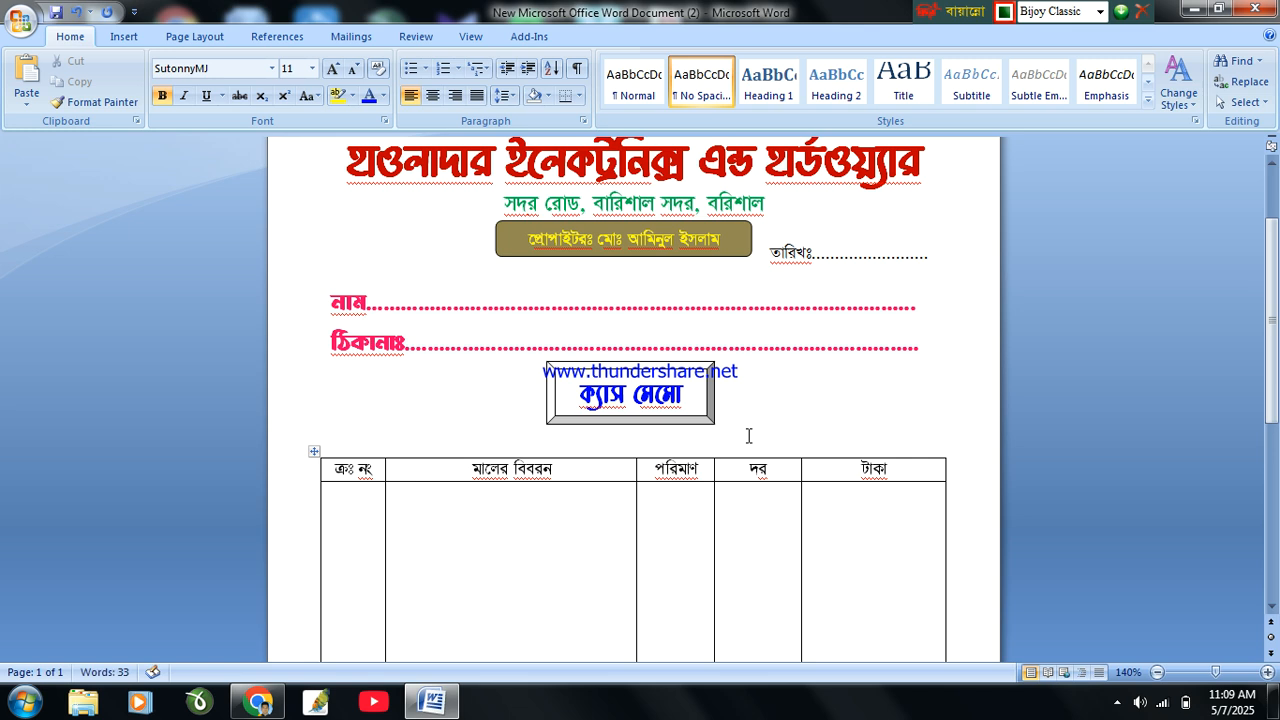
scroll(748, 436, "up", 1)
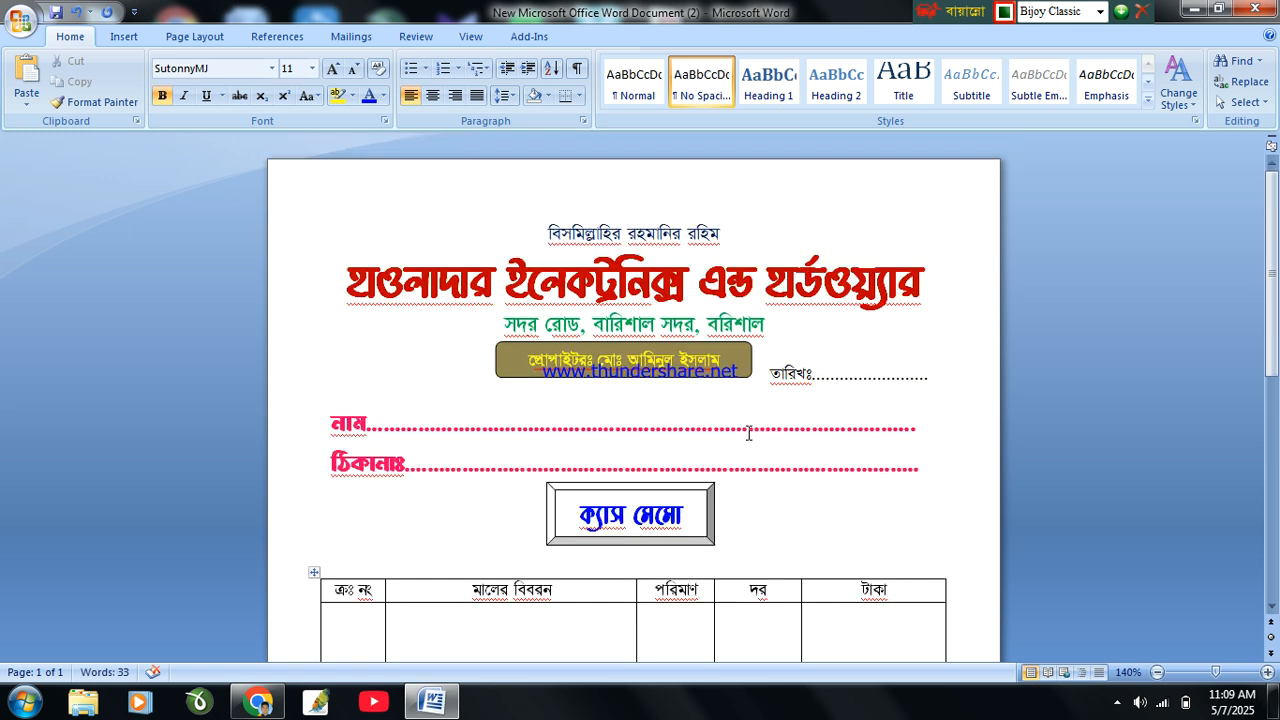
scroll(748, 433, "down", 7)
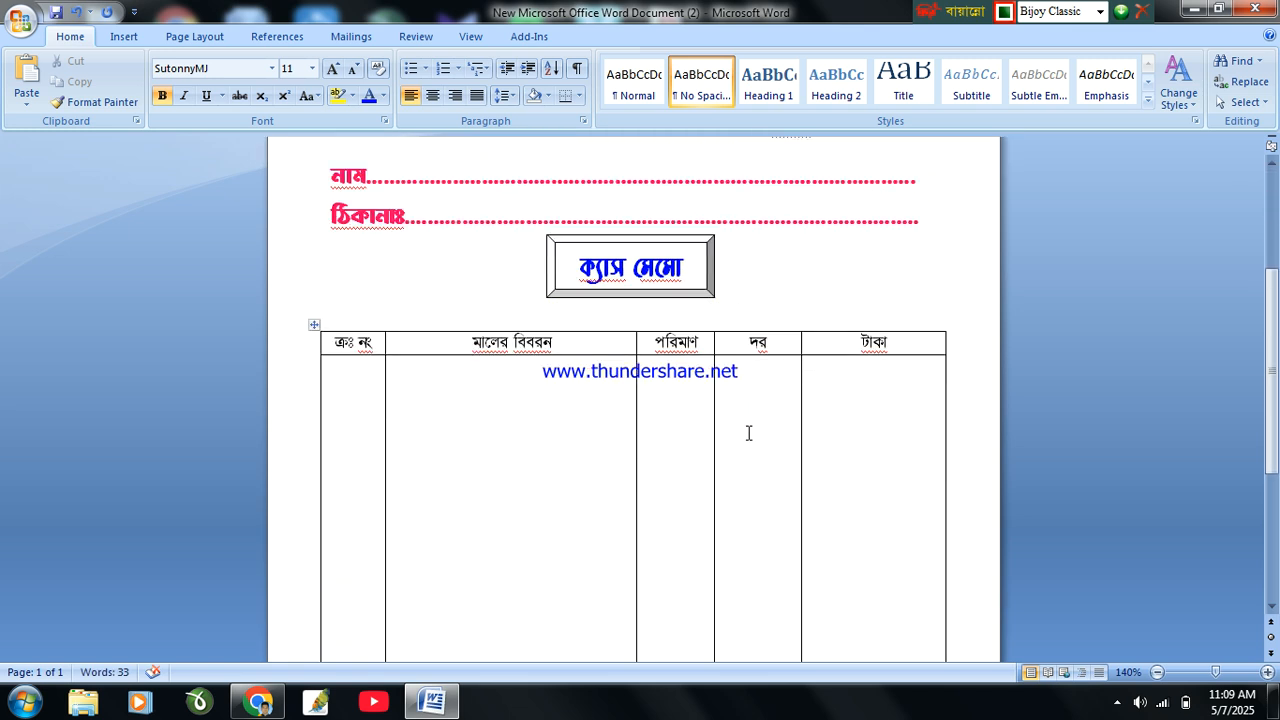
scroll(748, 429, "down", 2)
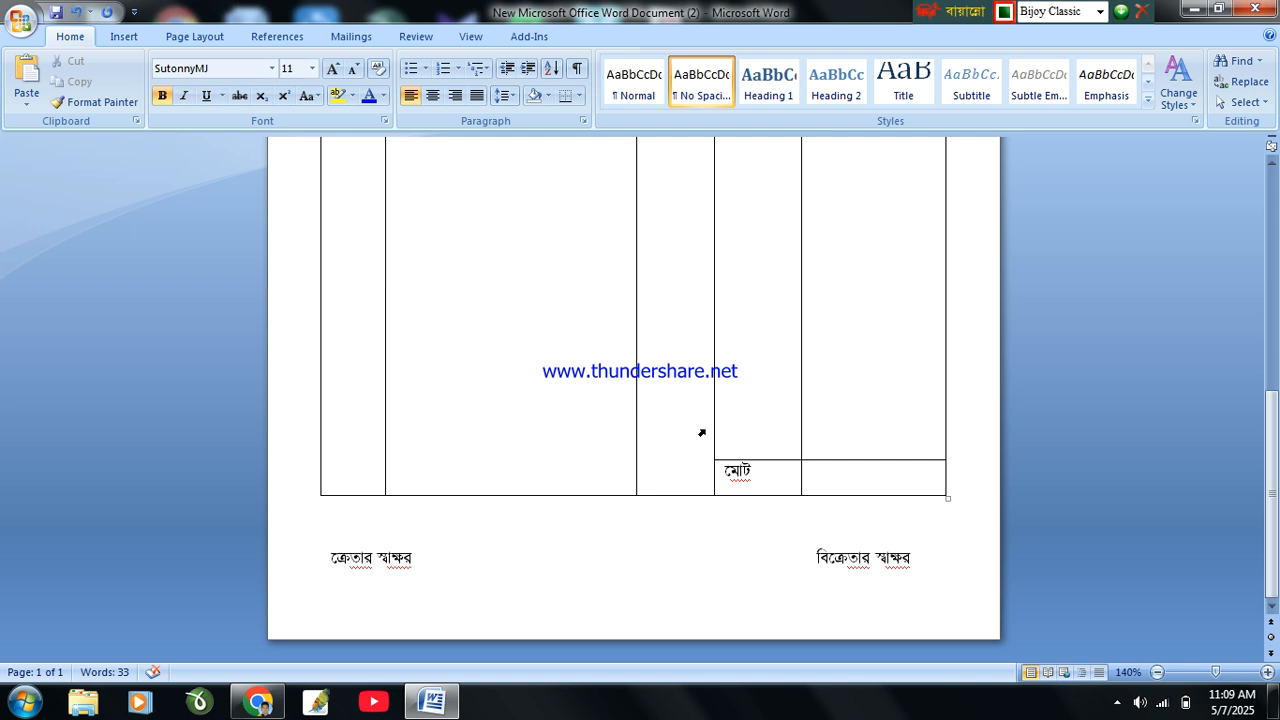
Switch to Chrome, open a new tab and set the Bijoy keyboard to Unicode for Bangla input in the browser.
left_click(258, 703)
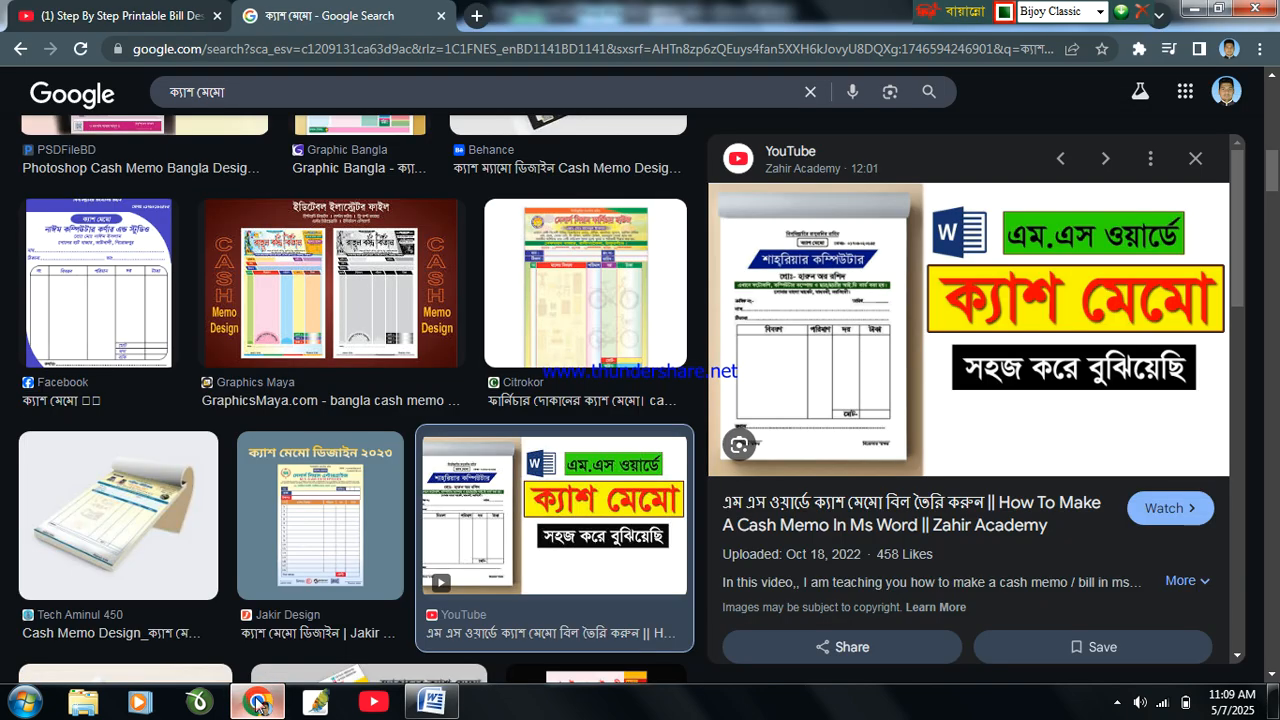
left_click(476, 16)
left_click(756, 45)
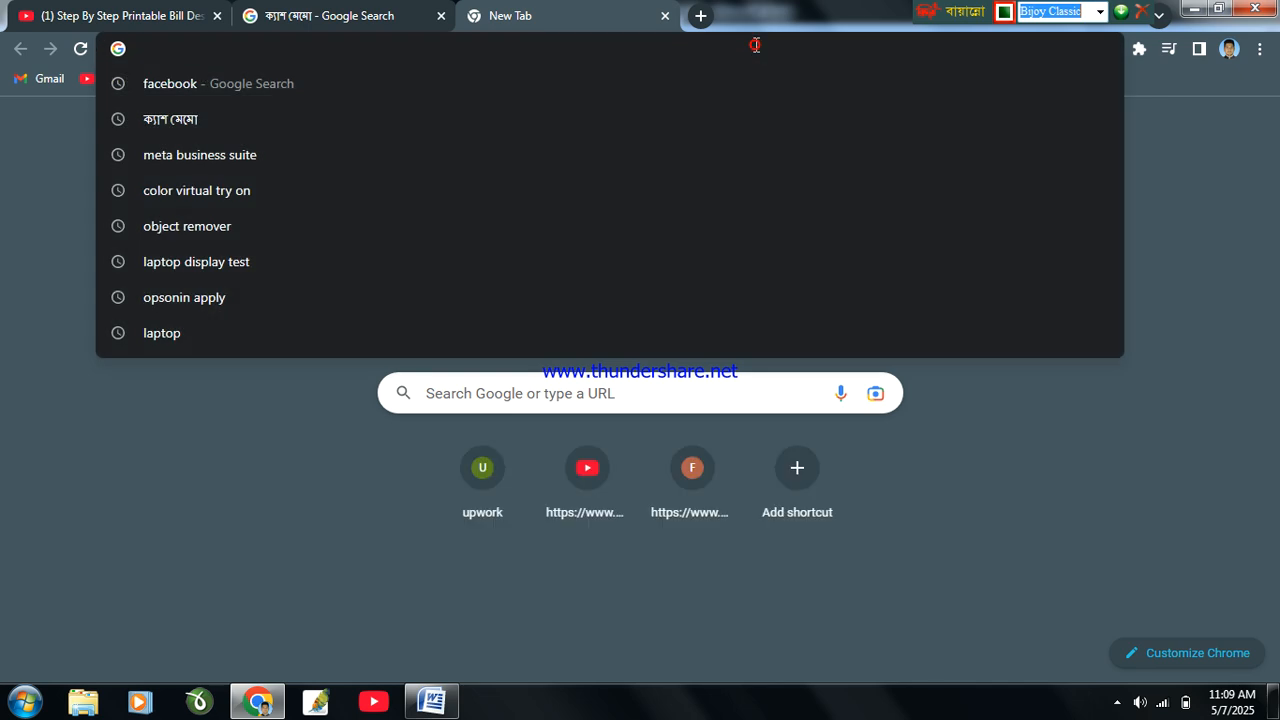
type("e¯")
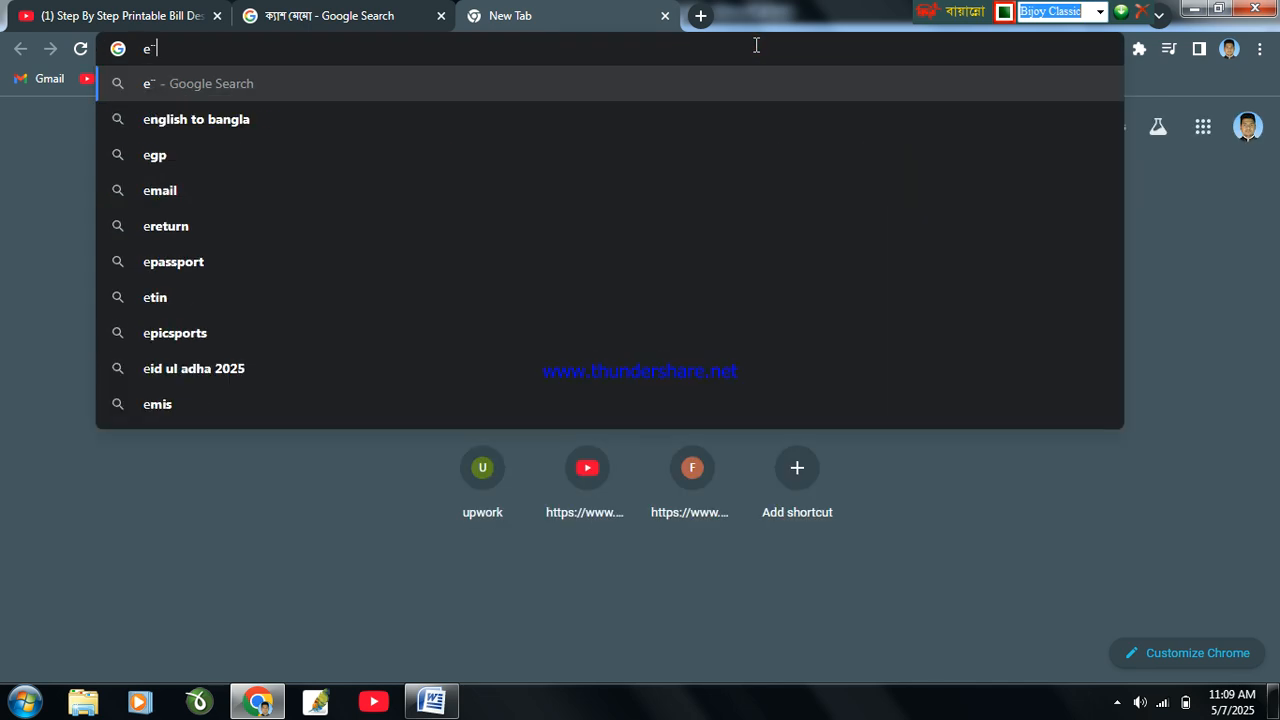
key("BackSpace")
key("Escape")
key("ctrl+alt+b")
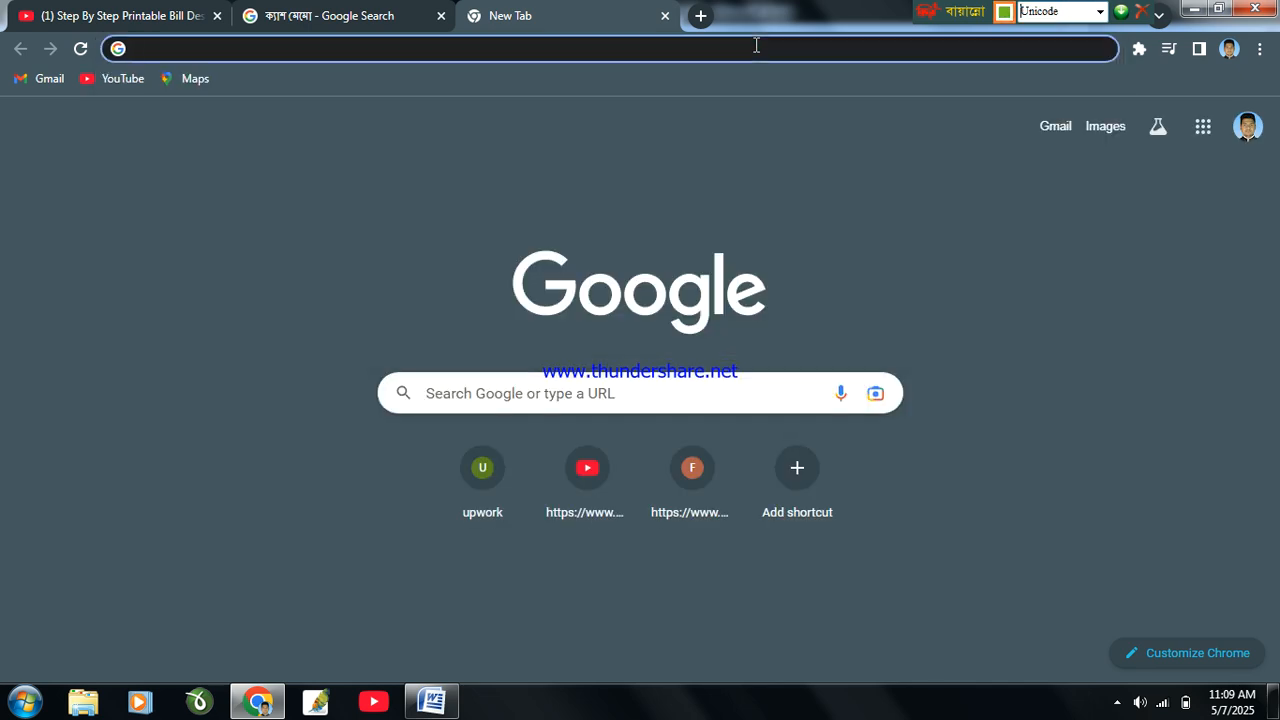
Search Google for "ব্যাকগ্রাউন্ড" and show the image results.
type("ব্র")
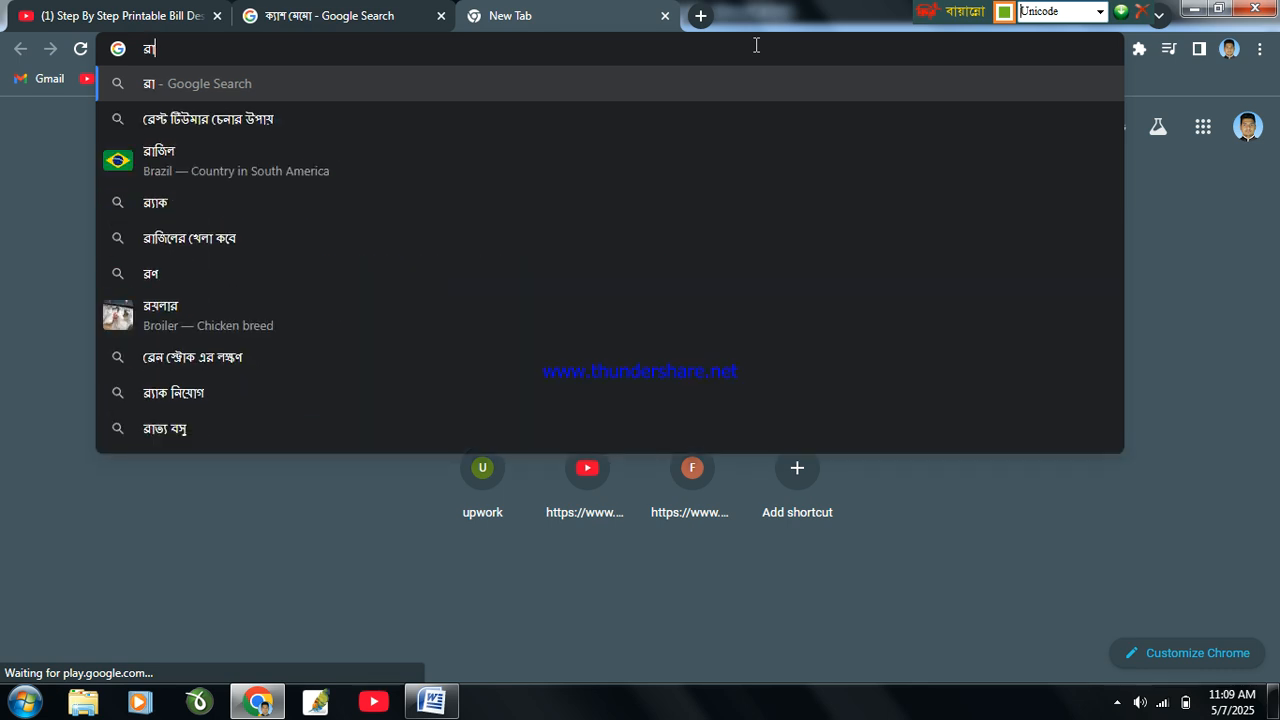
type("যাক")
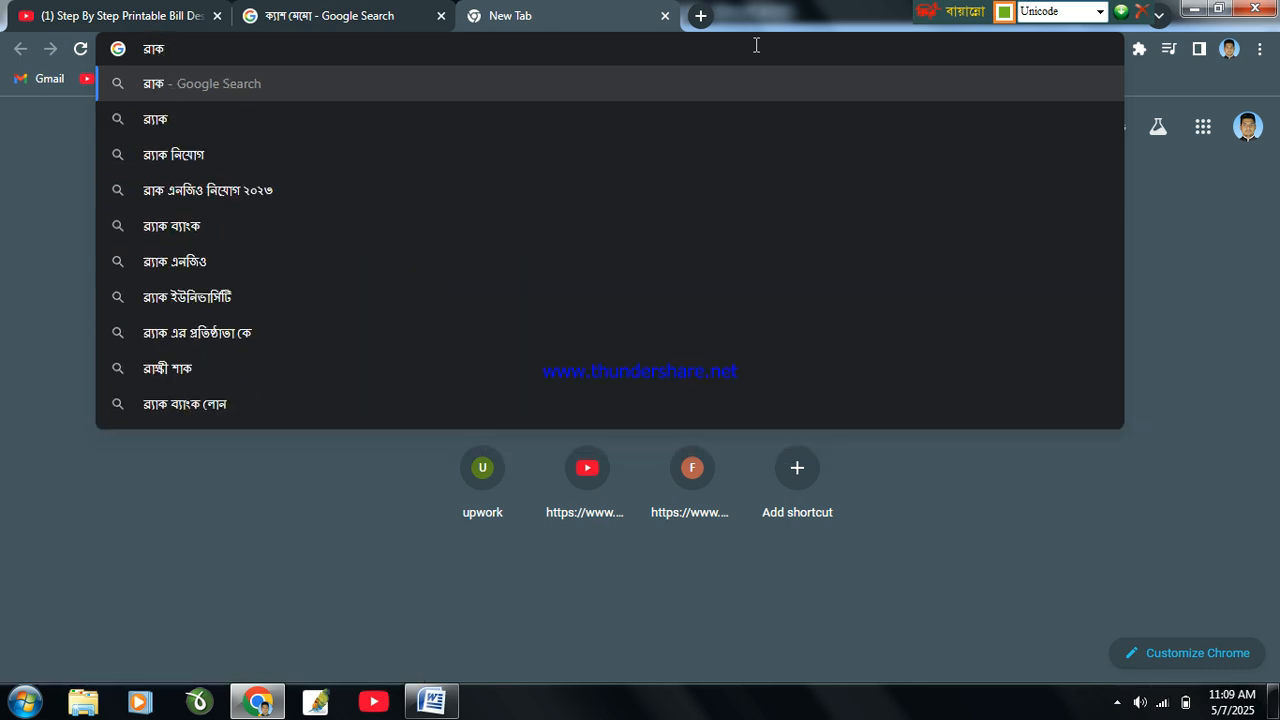
type("গ্রাউ")
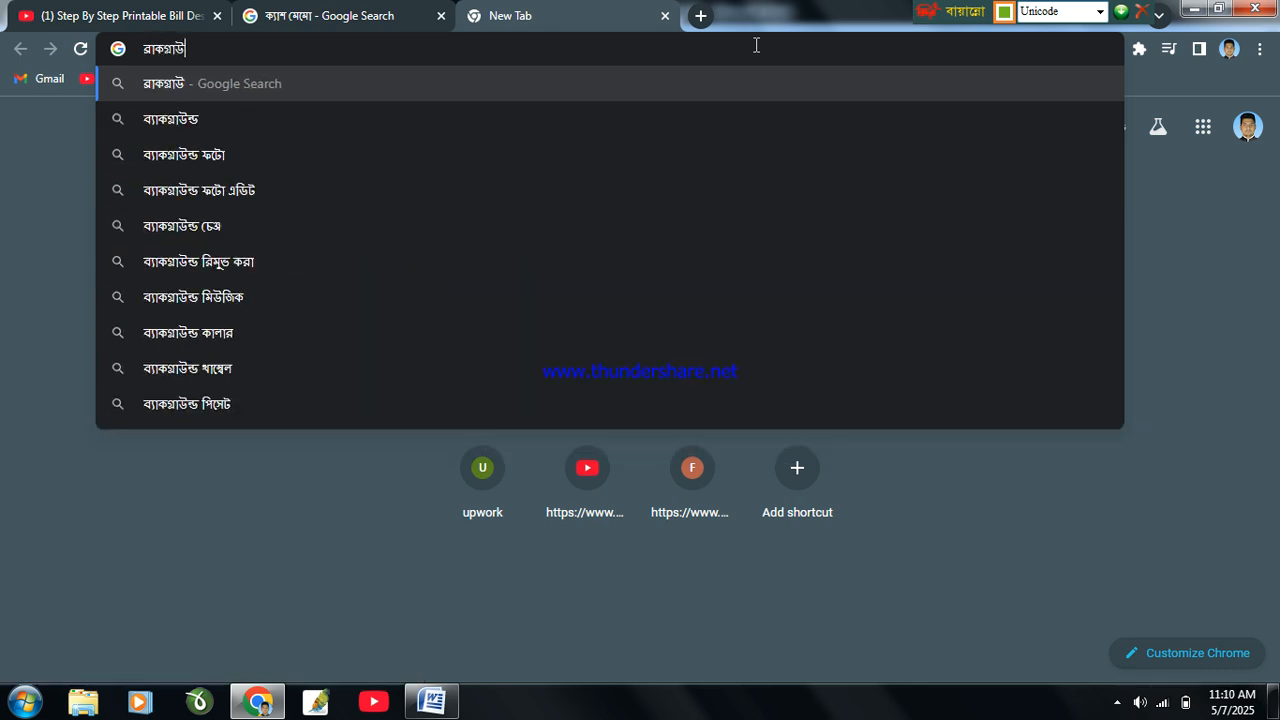
left_click(369, 131)
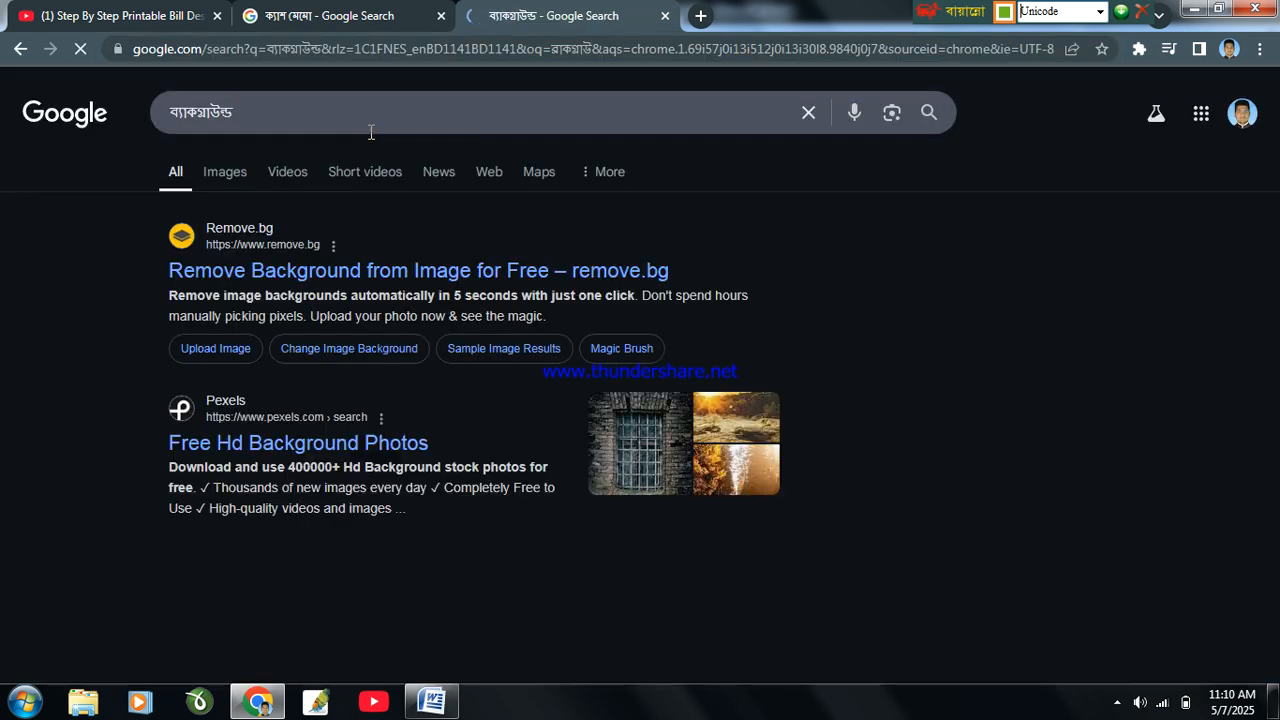
left_click(240, 172)
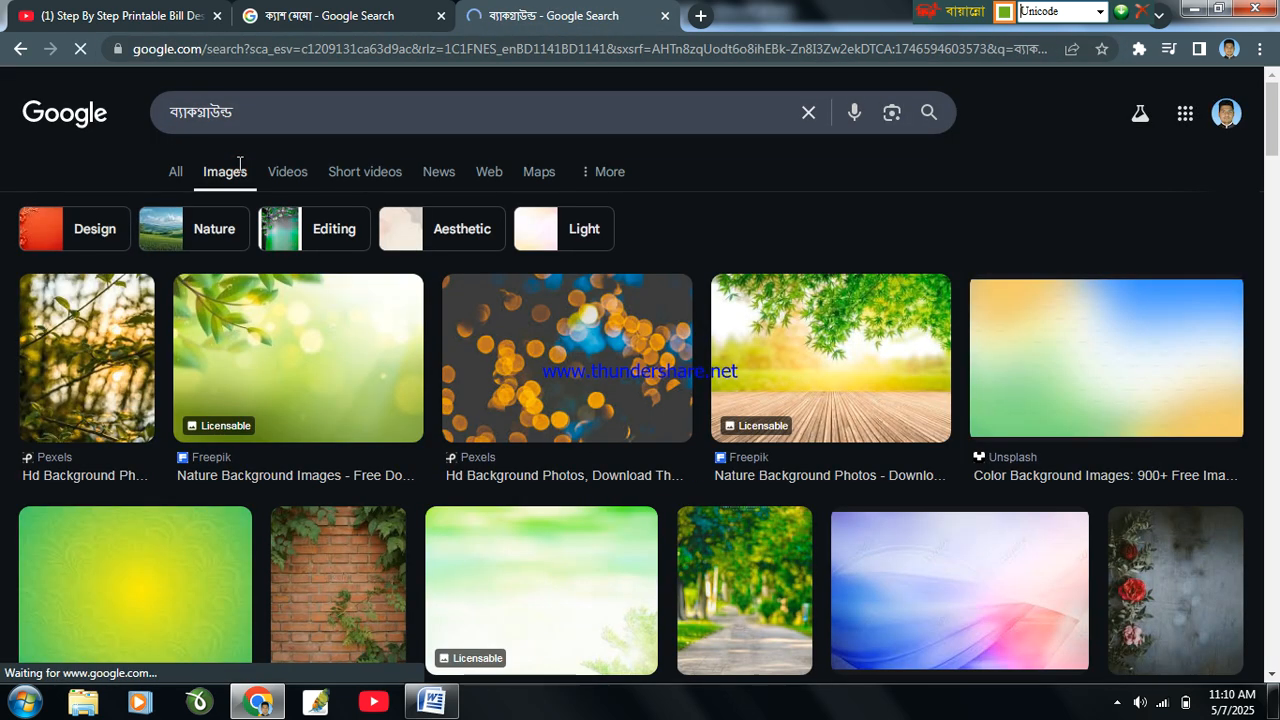
Save a light green background picture from the image results as the JPEG file "images" in the folder "d".
scroll(468, 235, "down", 5)
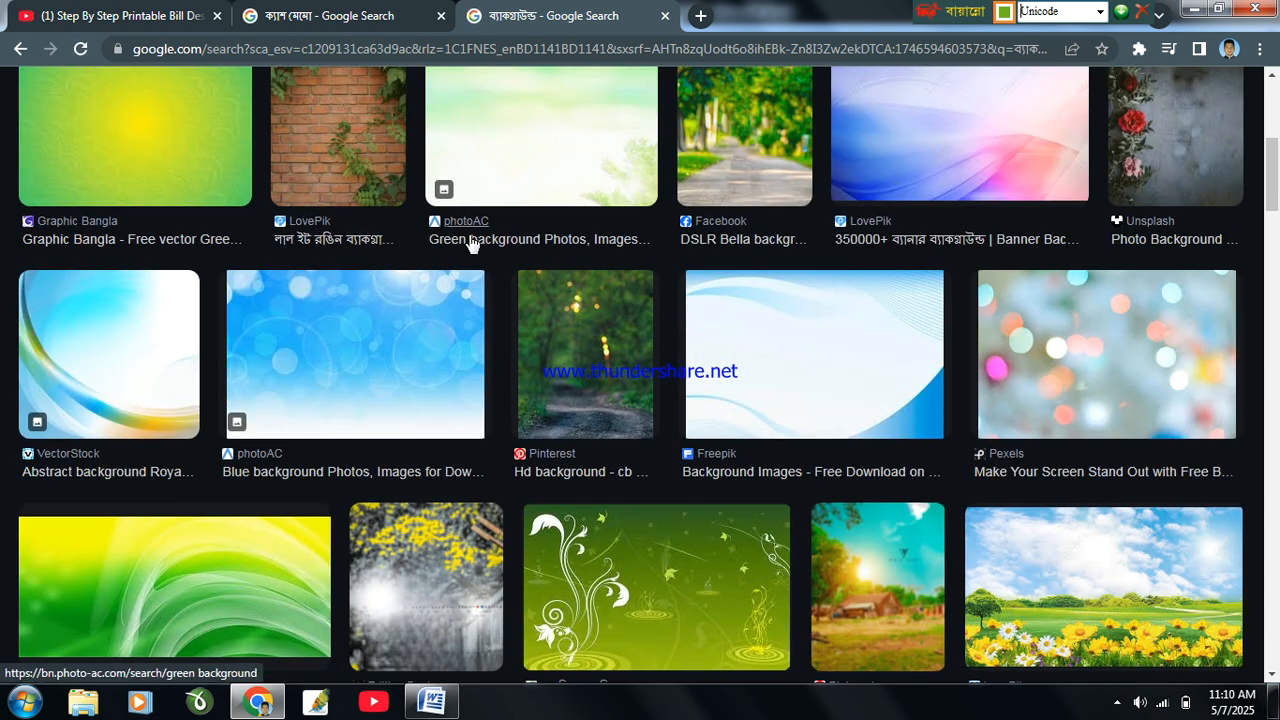
scroll(470, 244, "down", 5)
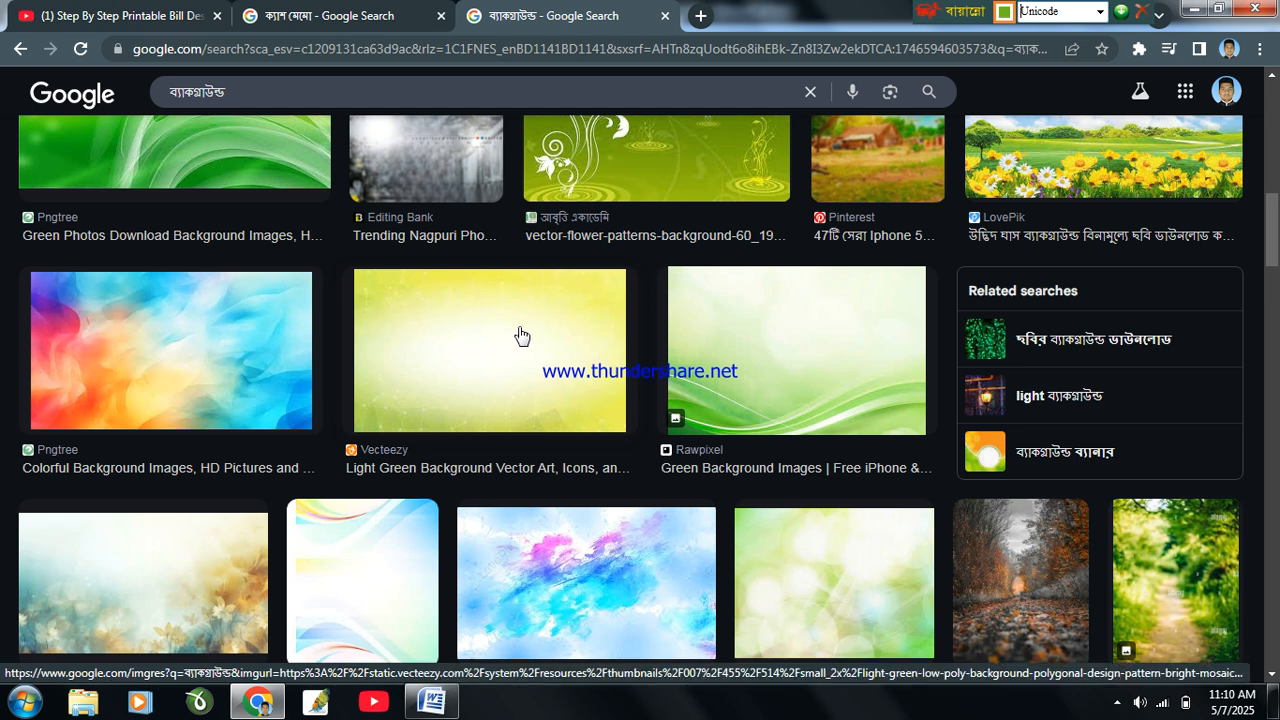
right_click(768, 329)
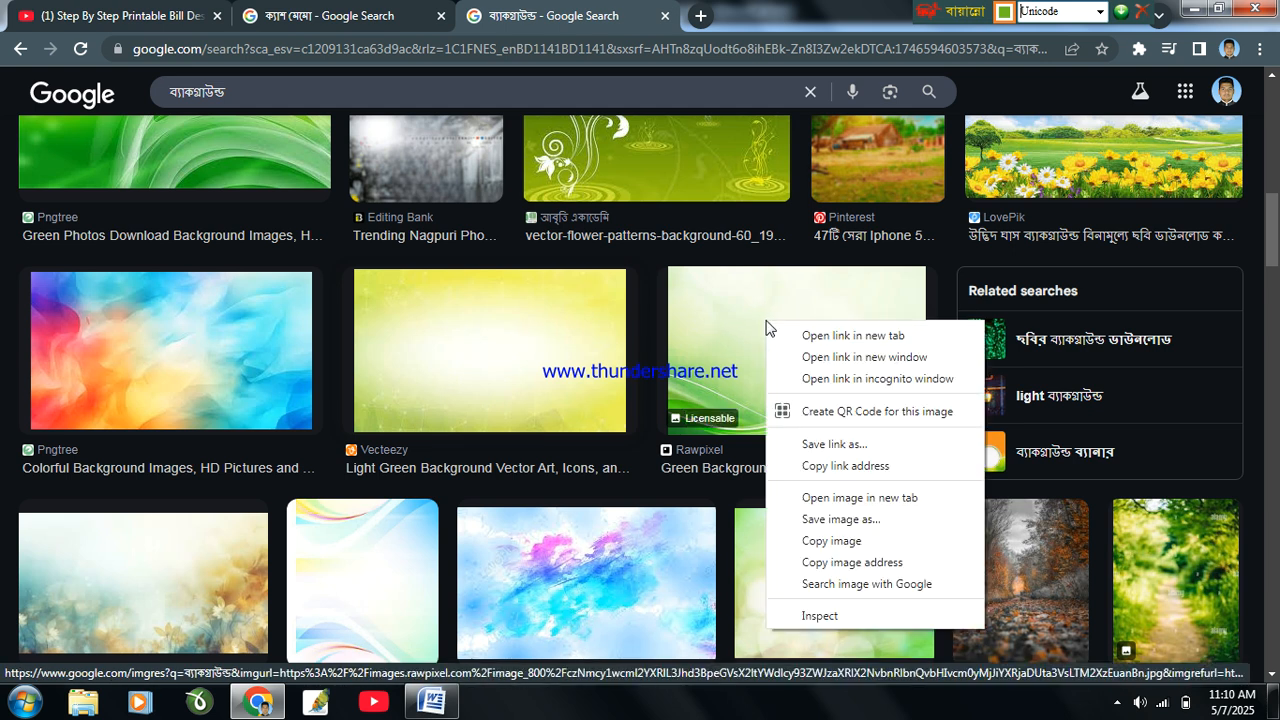
left_click(820, 519)
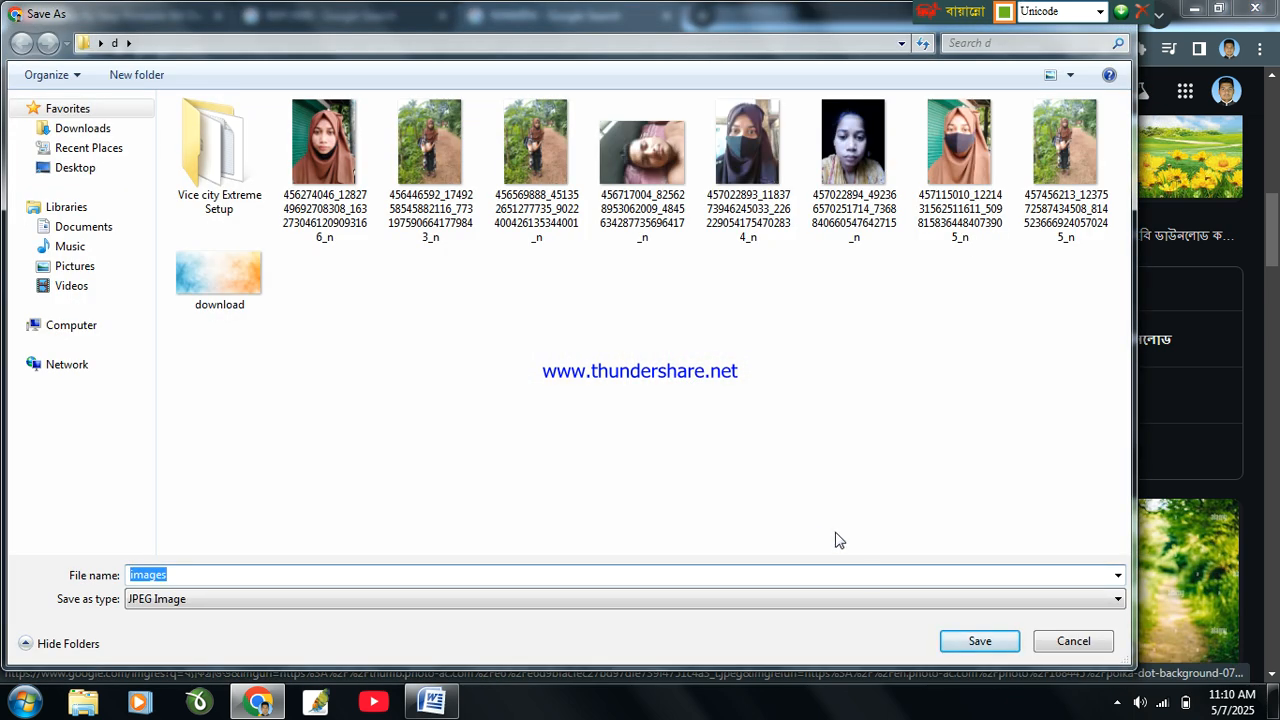
left_click(946, 640)
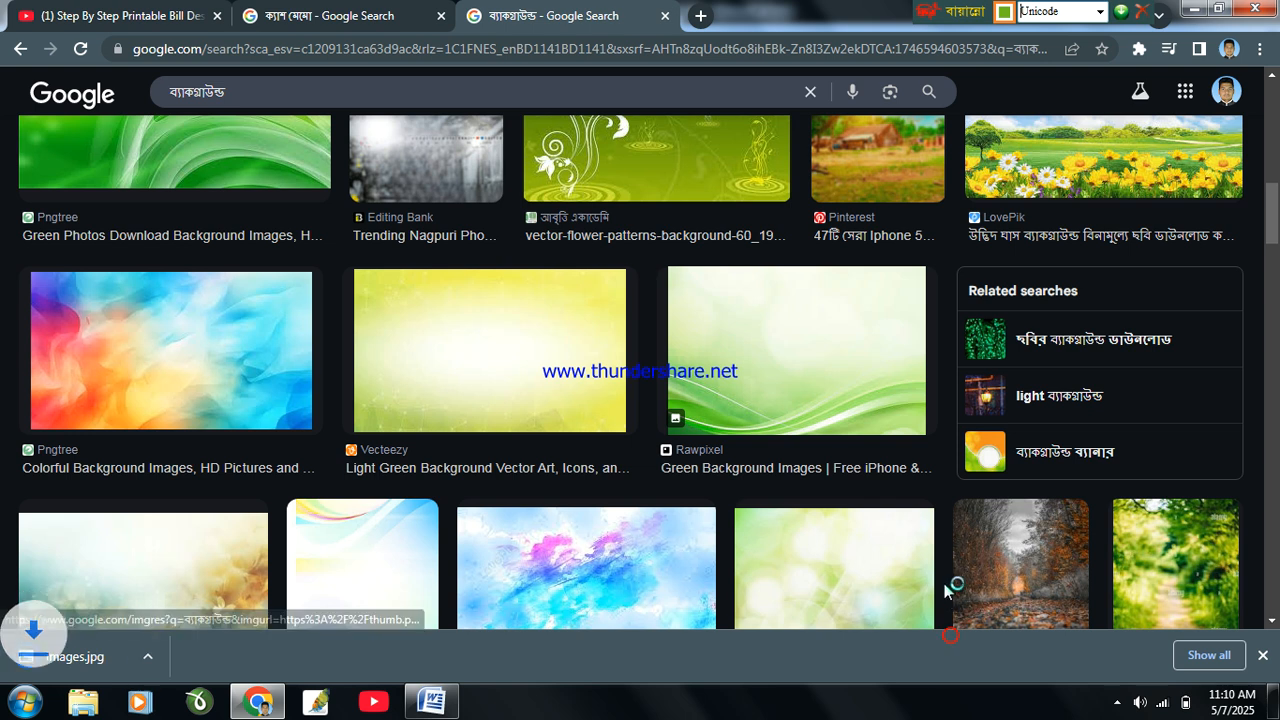
Return to Word and draw a rectangle about 5.58" wide and 7.93" high covering almost the whole memo page.
left_click(431, 700)
scroll(565, 462, "up", 10)
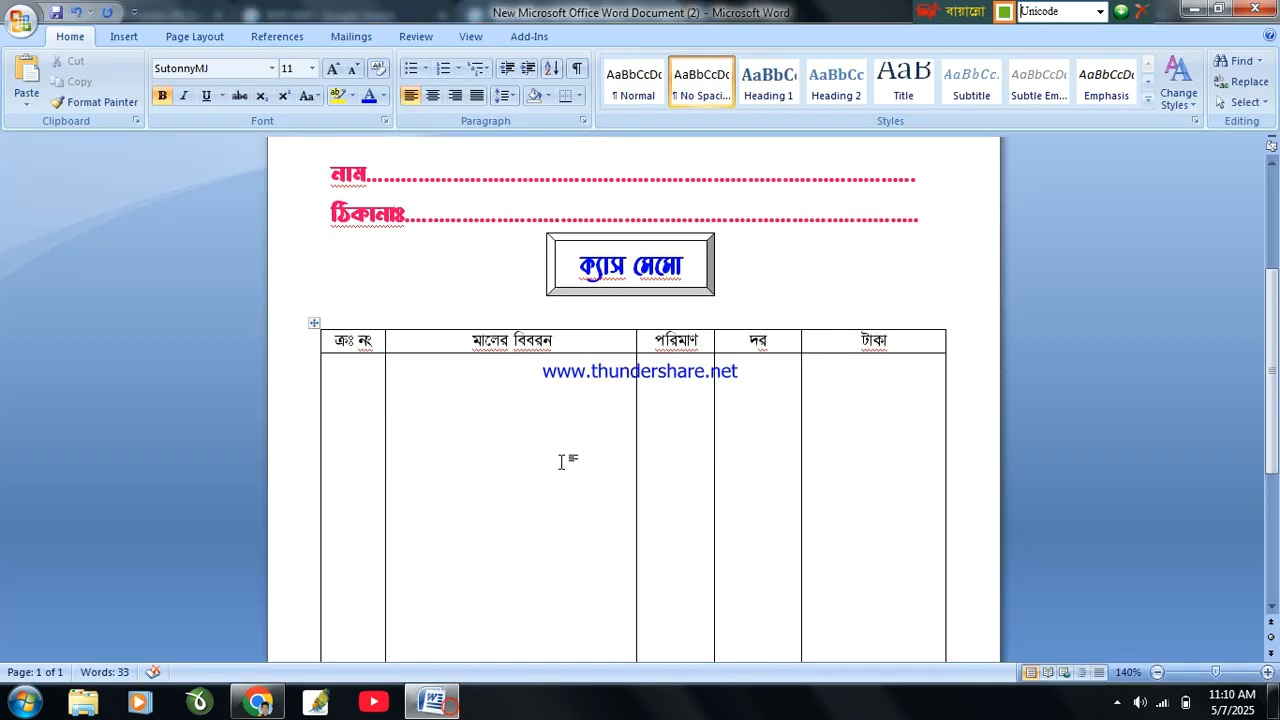
left_click(122, 37)
left_click(285, 85)
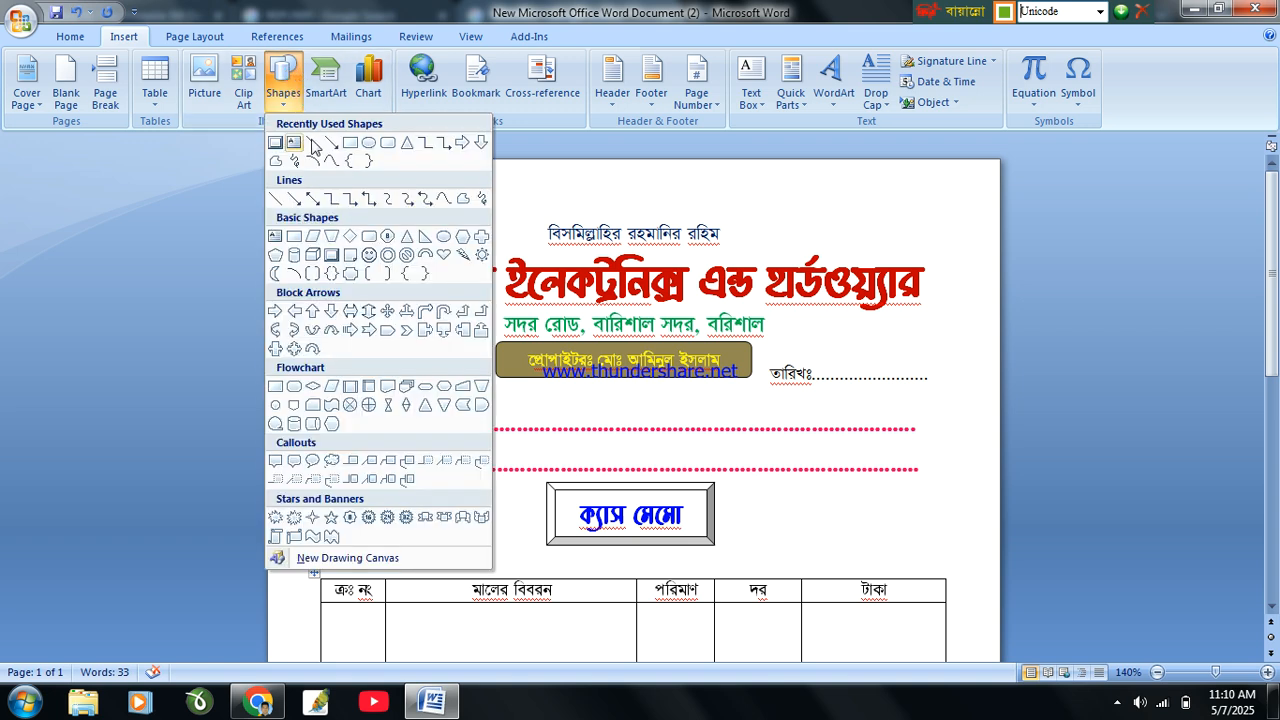
left_click(351, 142)
mouse_move(278, 170)
left_mouse_down()
mouse_move(983, 713)
mouse_move(977, 606)
left_mouse_up()
left_click(1117, 703)
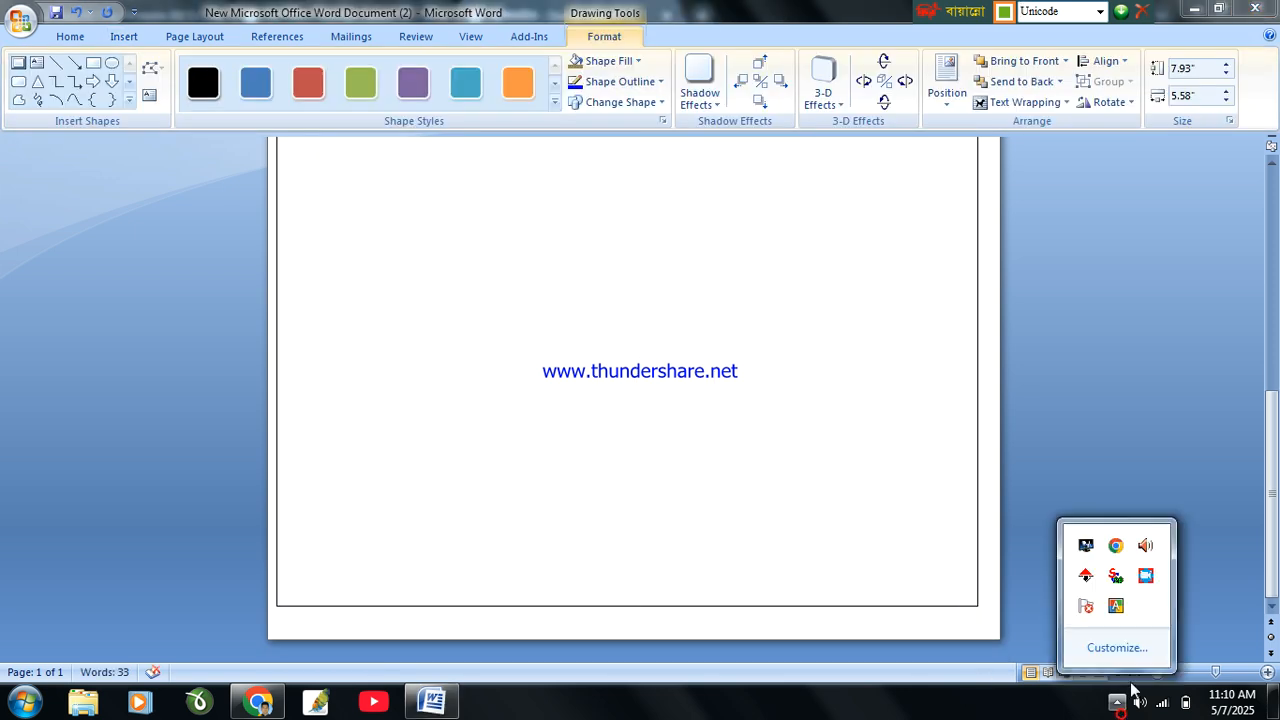
left_click(1143, 578)
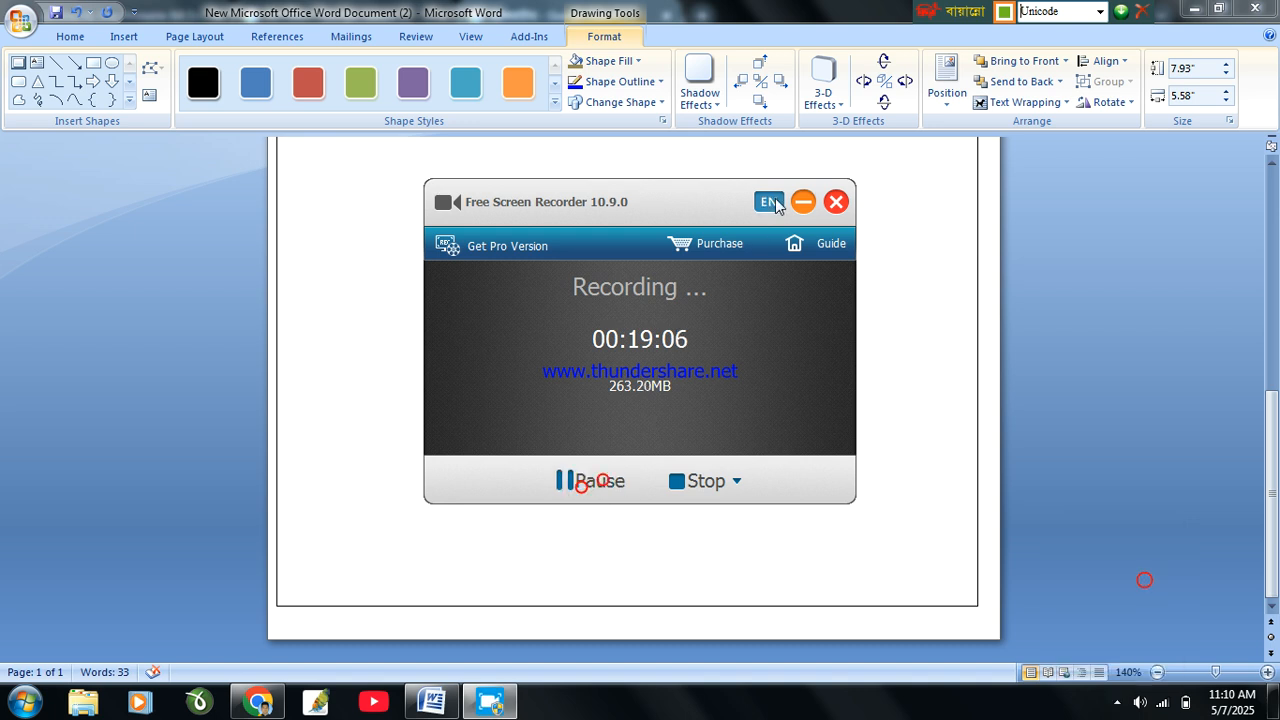
left_click(801, 203)
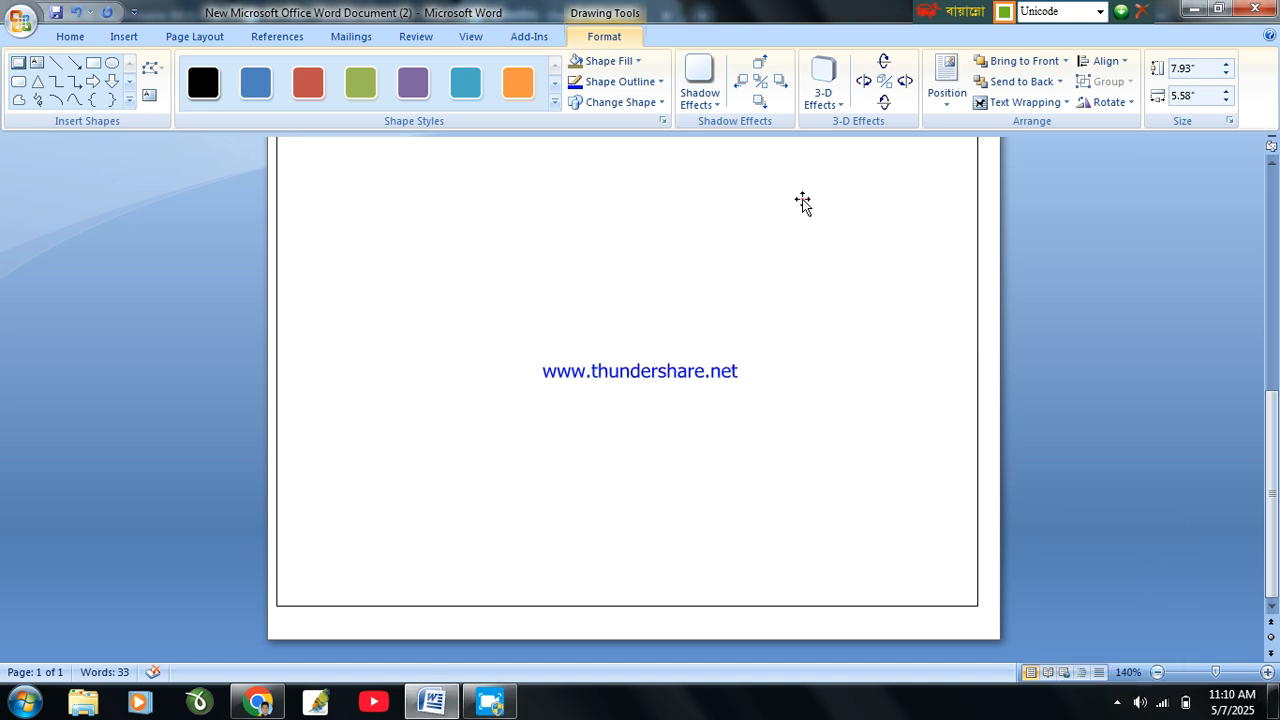
Move the large rectangle slightly right so it is centred between the page's side edges.
scroll(697, 320, "up", 5)
left_click(822, 277)
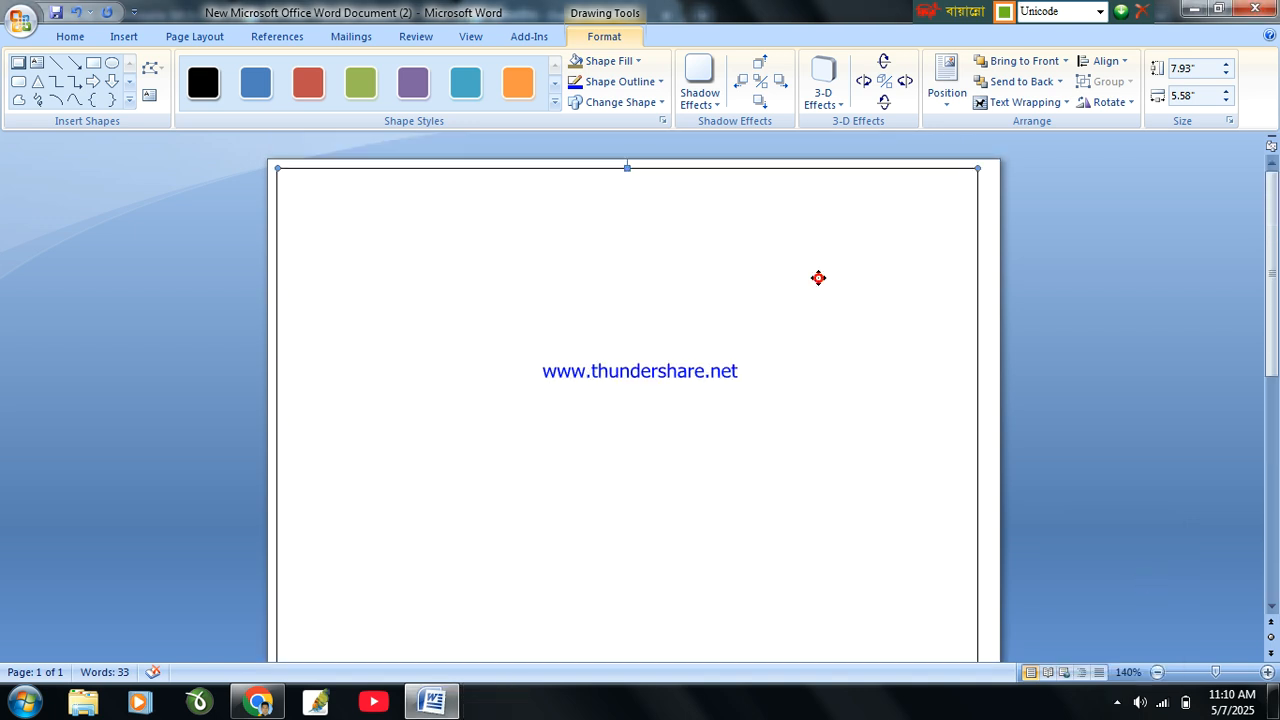
left_click_drag(826, 279, 784, 284)
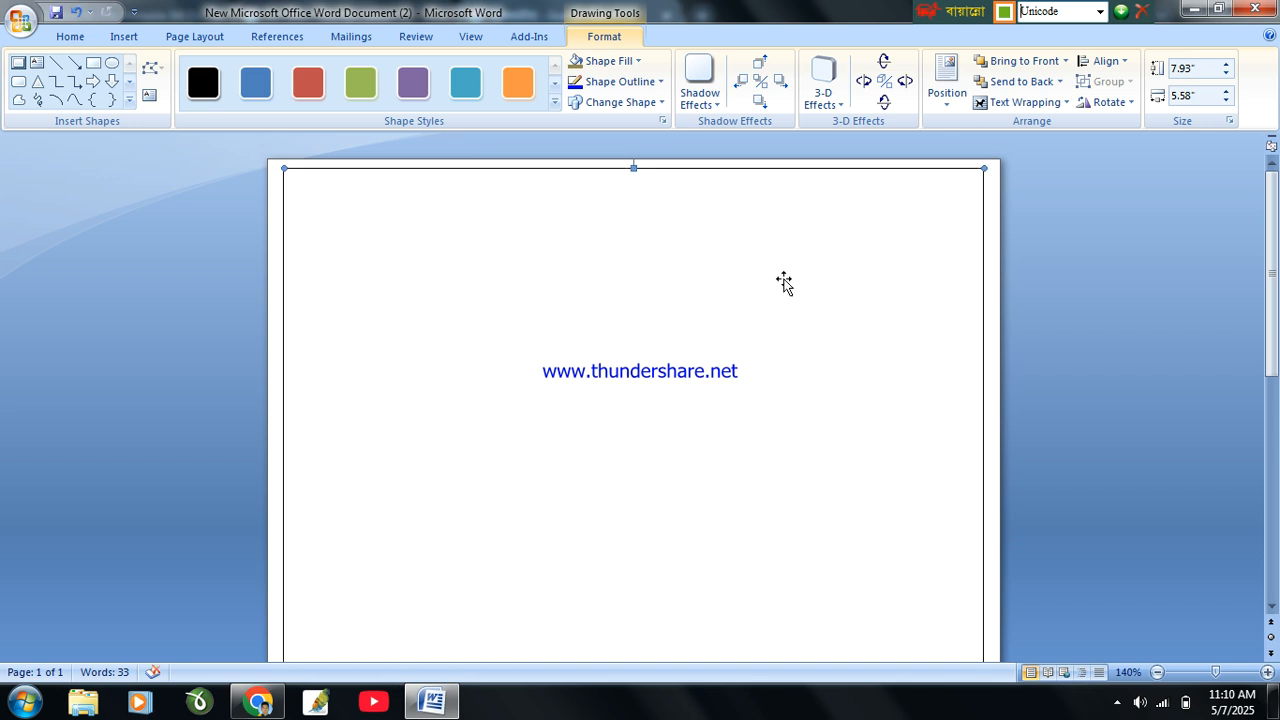
Fill the large page rectangle with the green picture "images" from the Desktop folder "d".
left_click(638, 62)
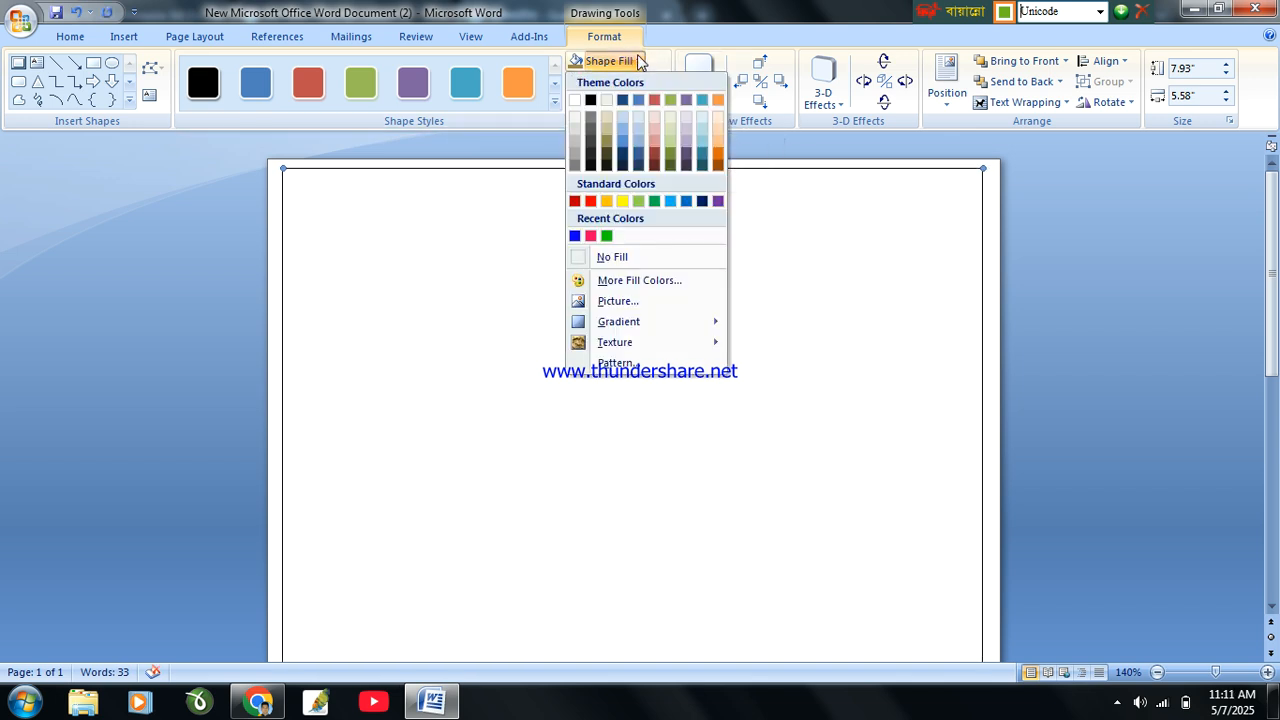
mouse_move(644, 352)
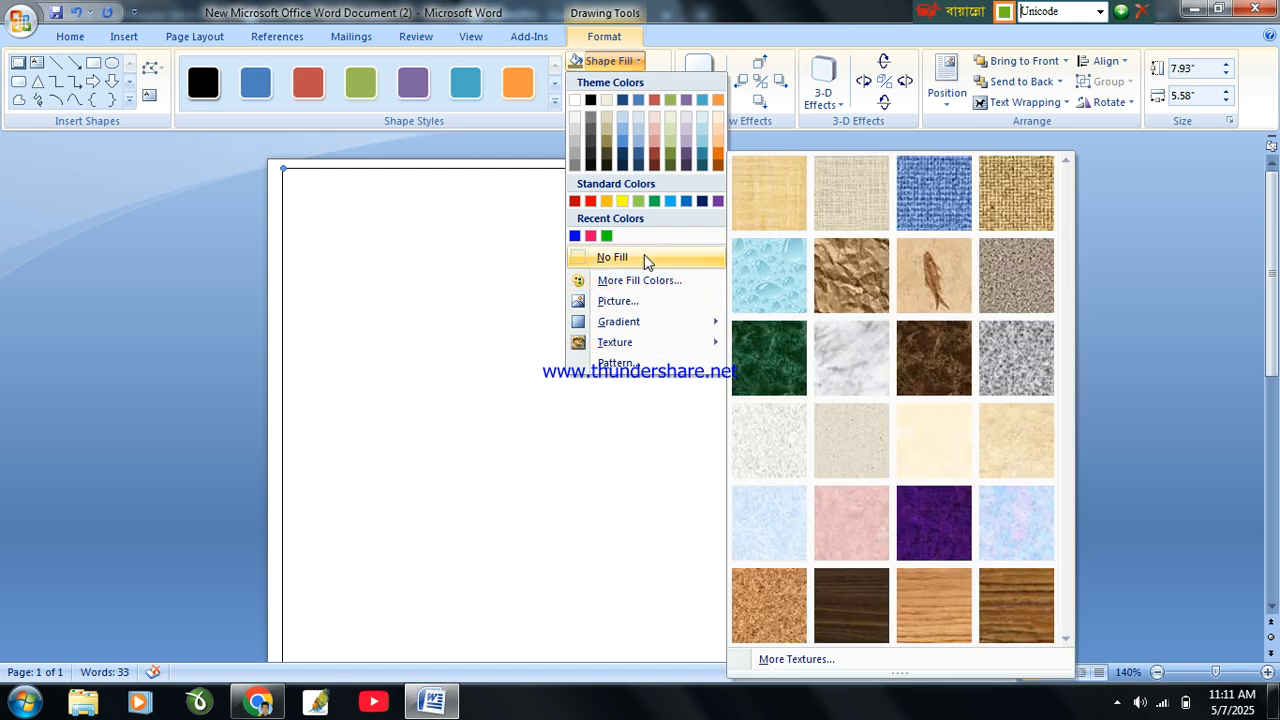
left_click(624, 304)
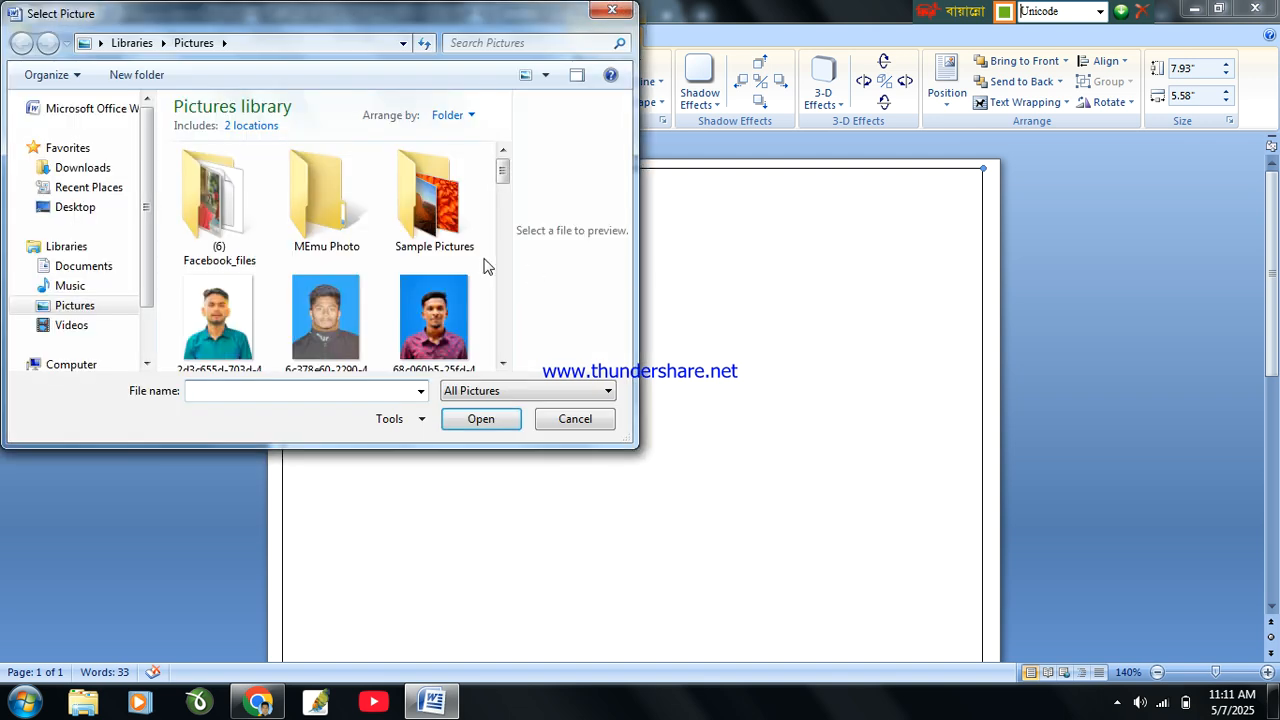
left_click(62, 208)
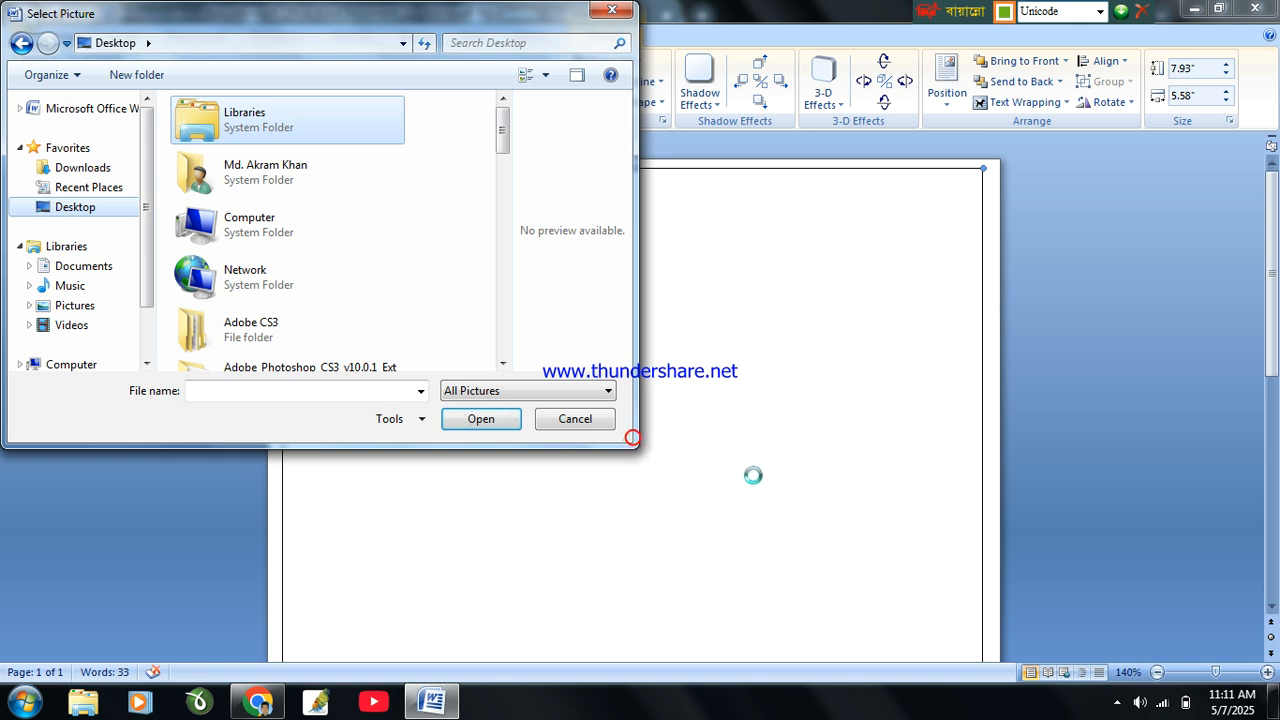
left_click_drag(632, 440, 1103, 541)
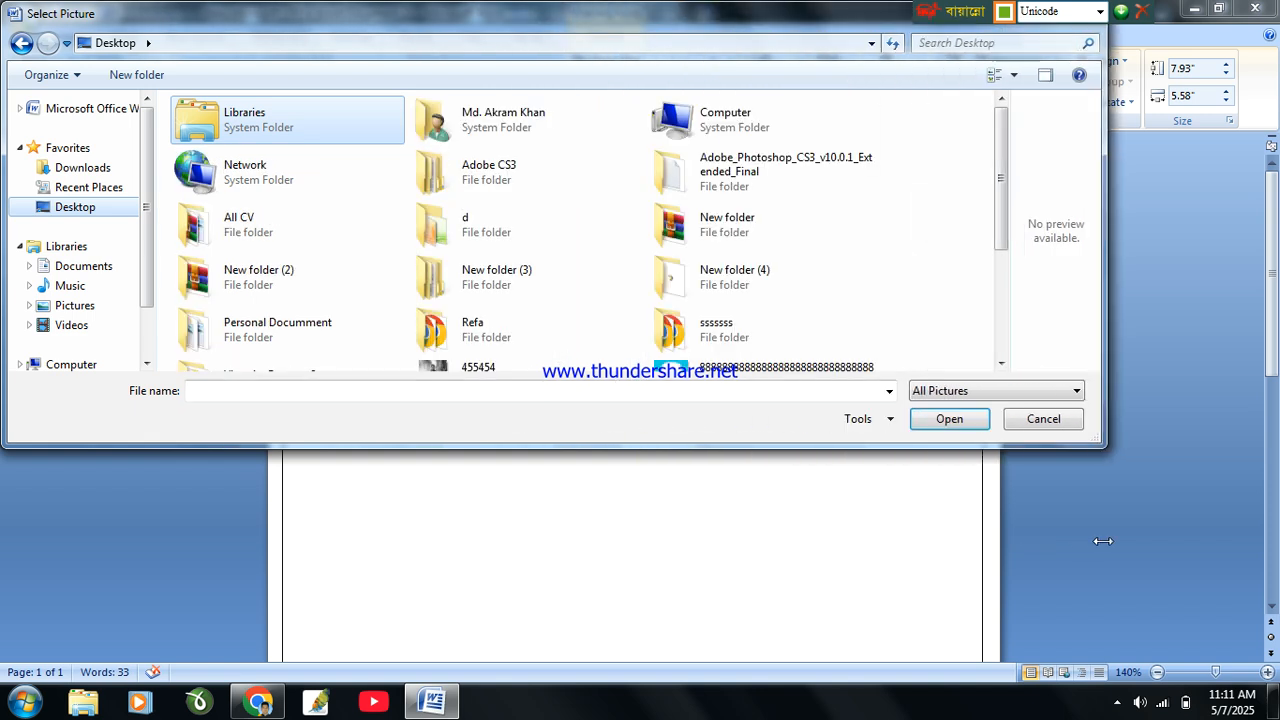
double_click(540, 282)
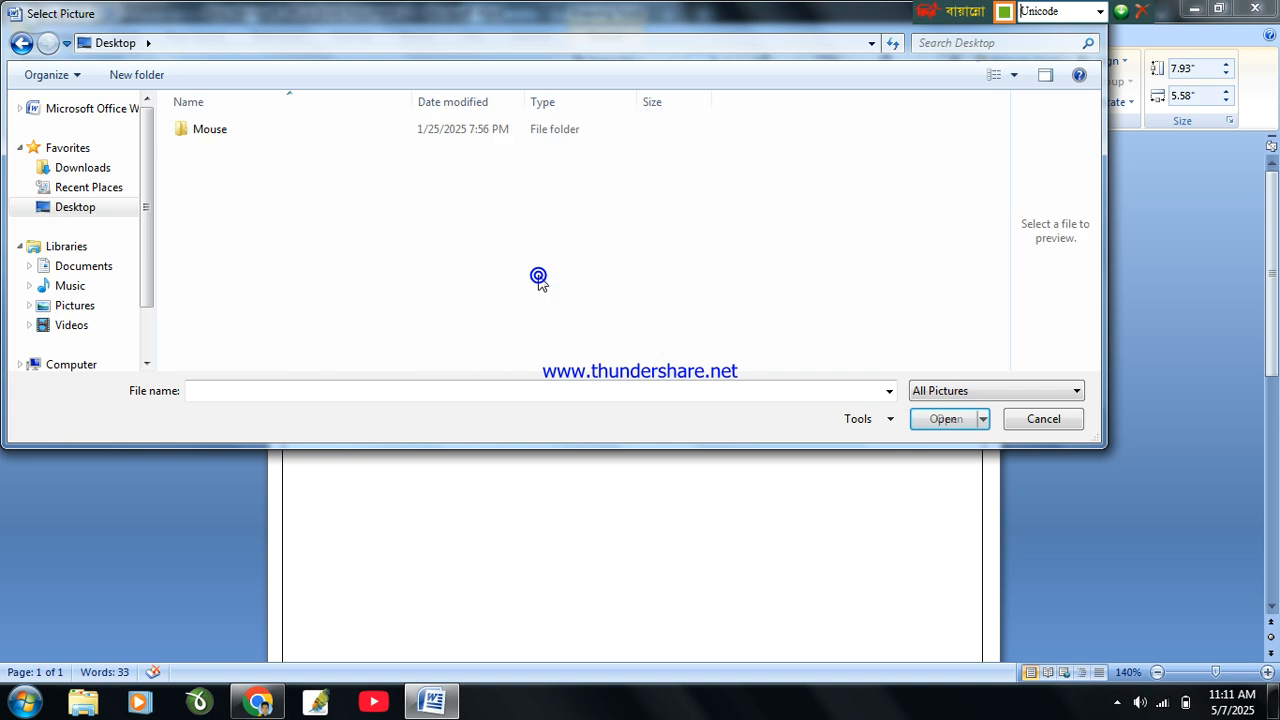
left_click(21, 43)
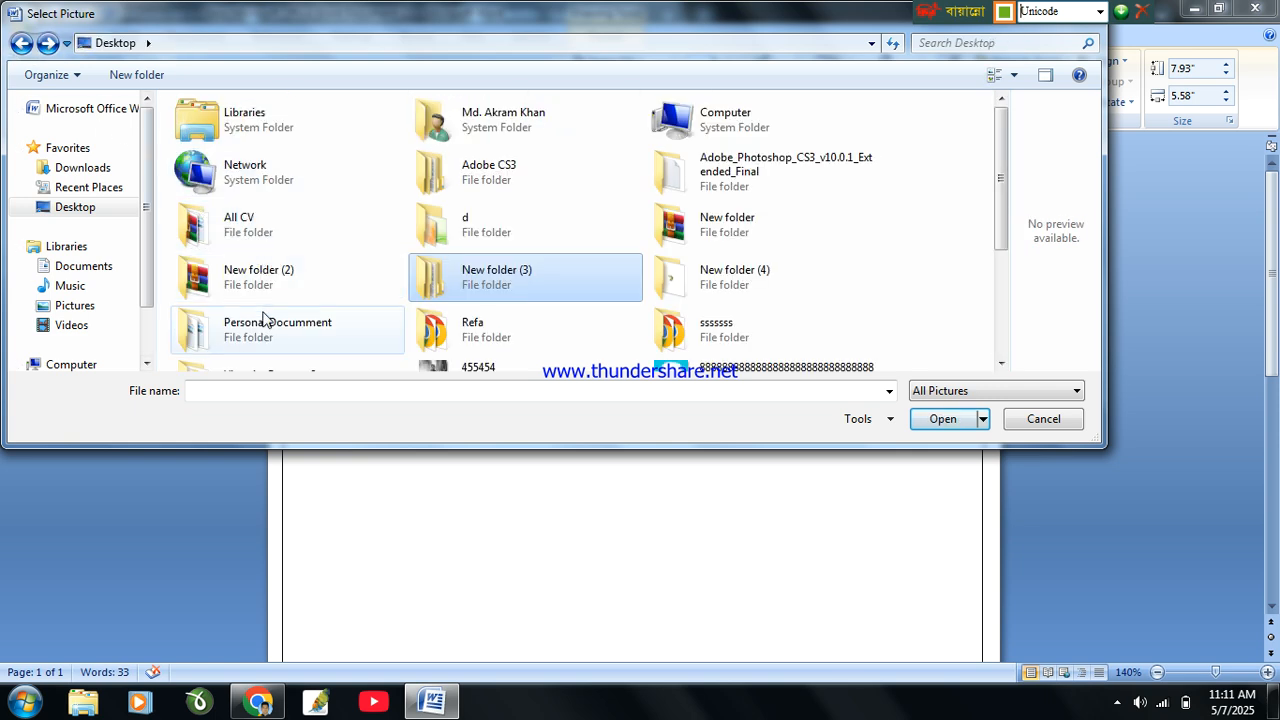
left_click_drag(737, 486, 745, 585)
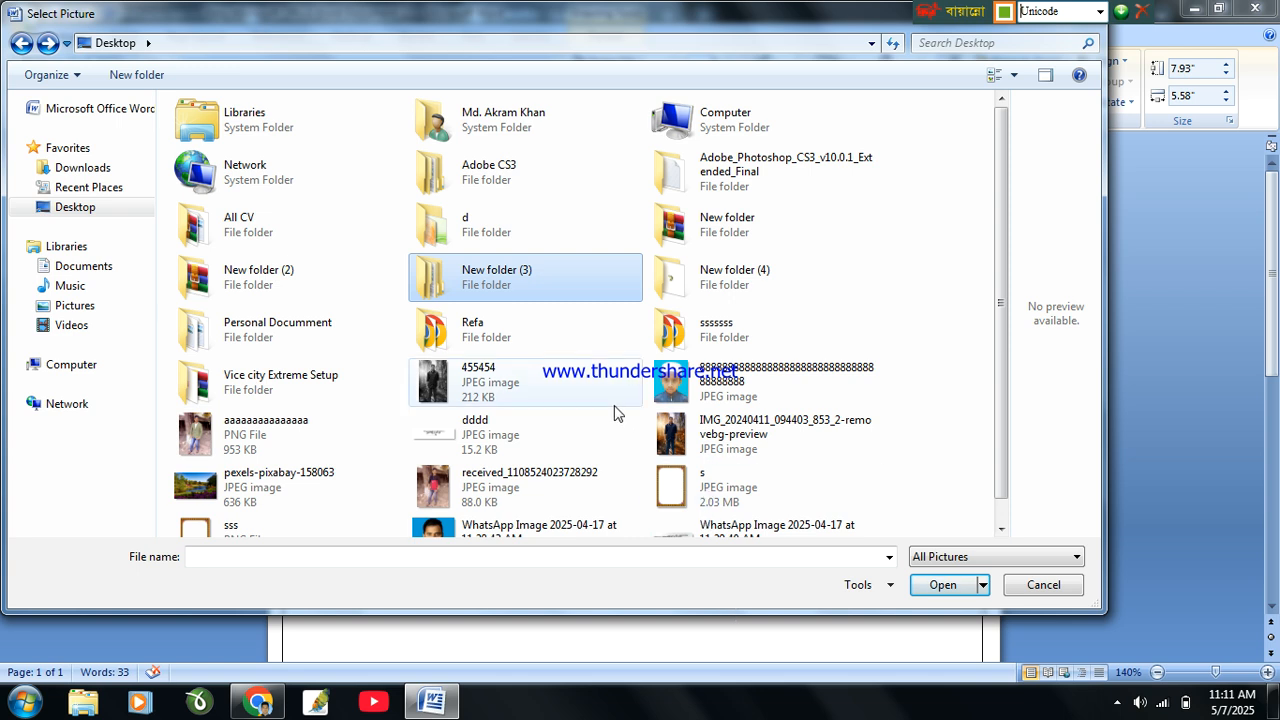
double_click(440, 225)
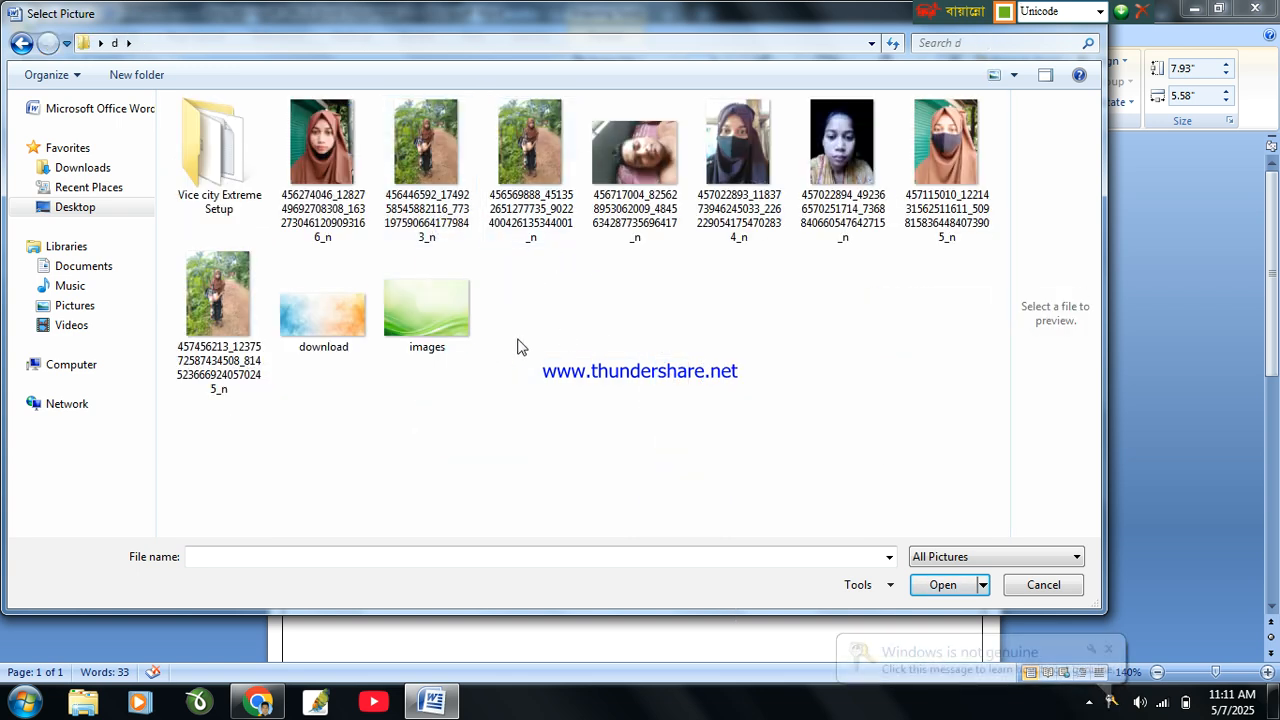
left_click(438, 311)
left_click(964, 591)
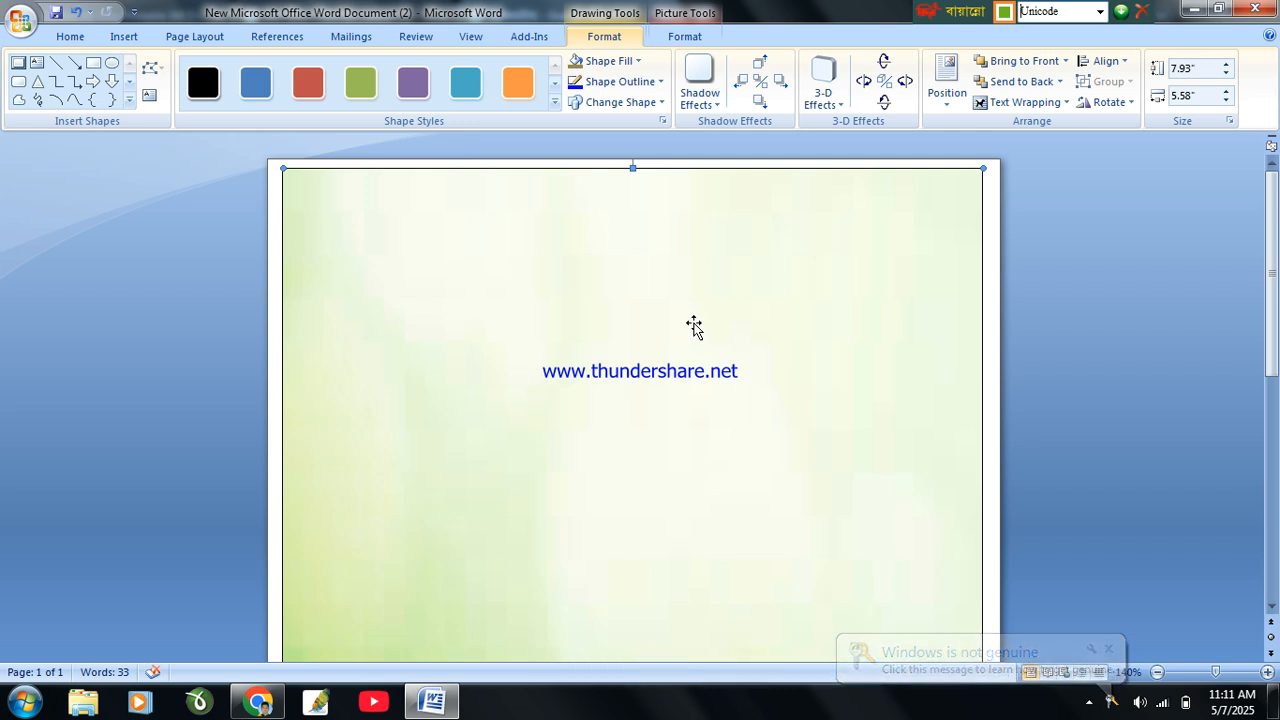
Send the picture-filled rectangle to the back of the other shapes.
right_click(694, 327)
mouse_move(760, 446)
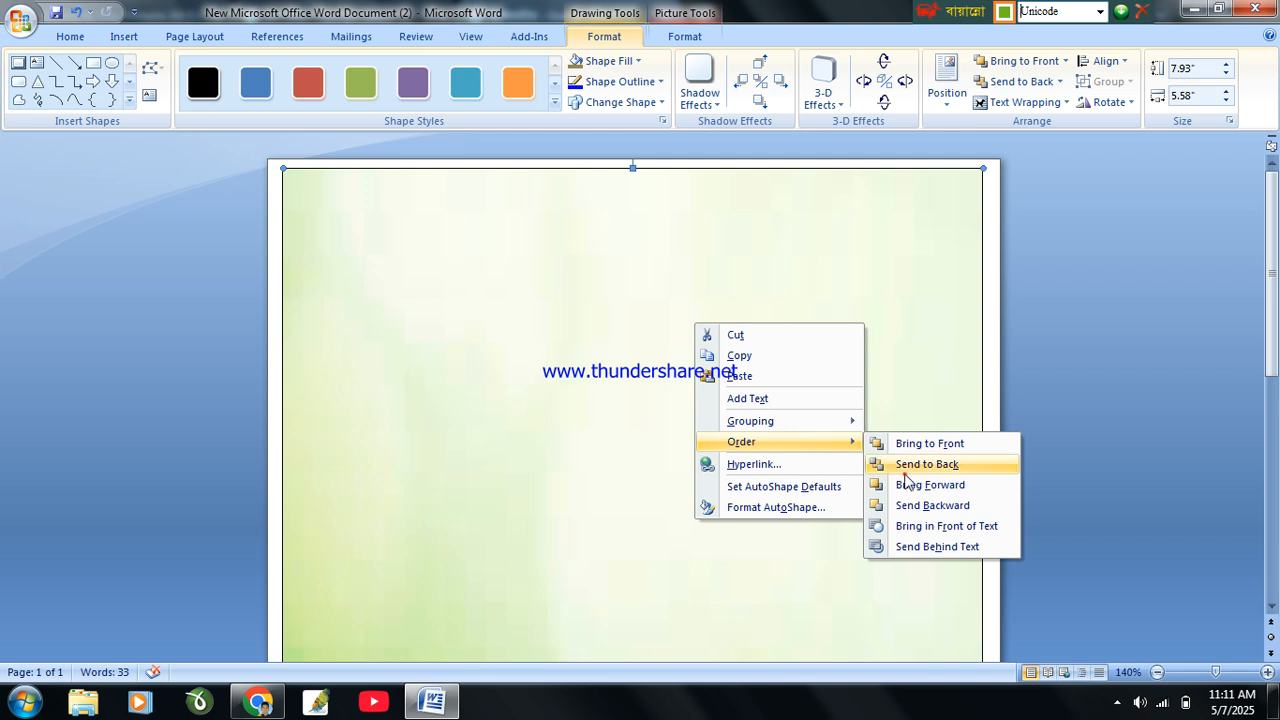
left_click(906, 466)
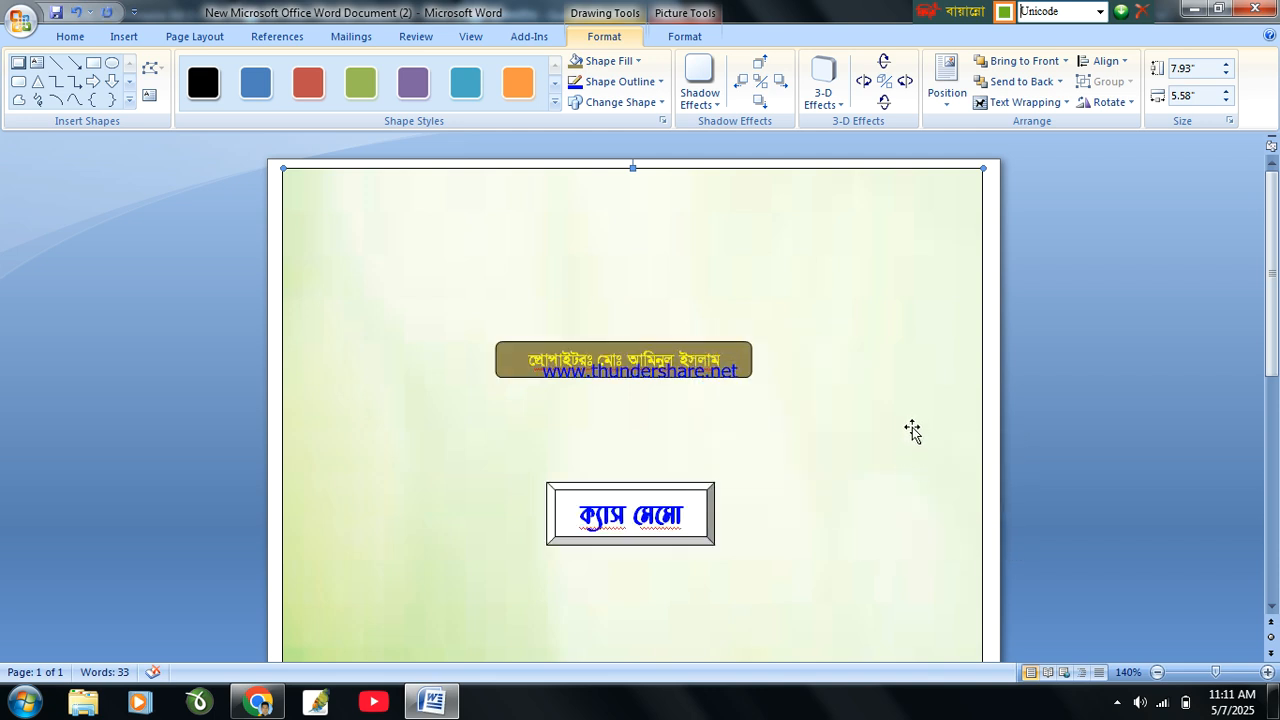
Open the arrangement options for the picture-filled background rectangle.
right_click(747, 174)
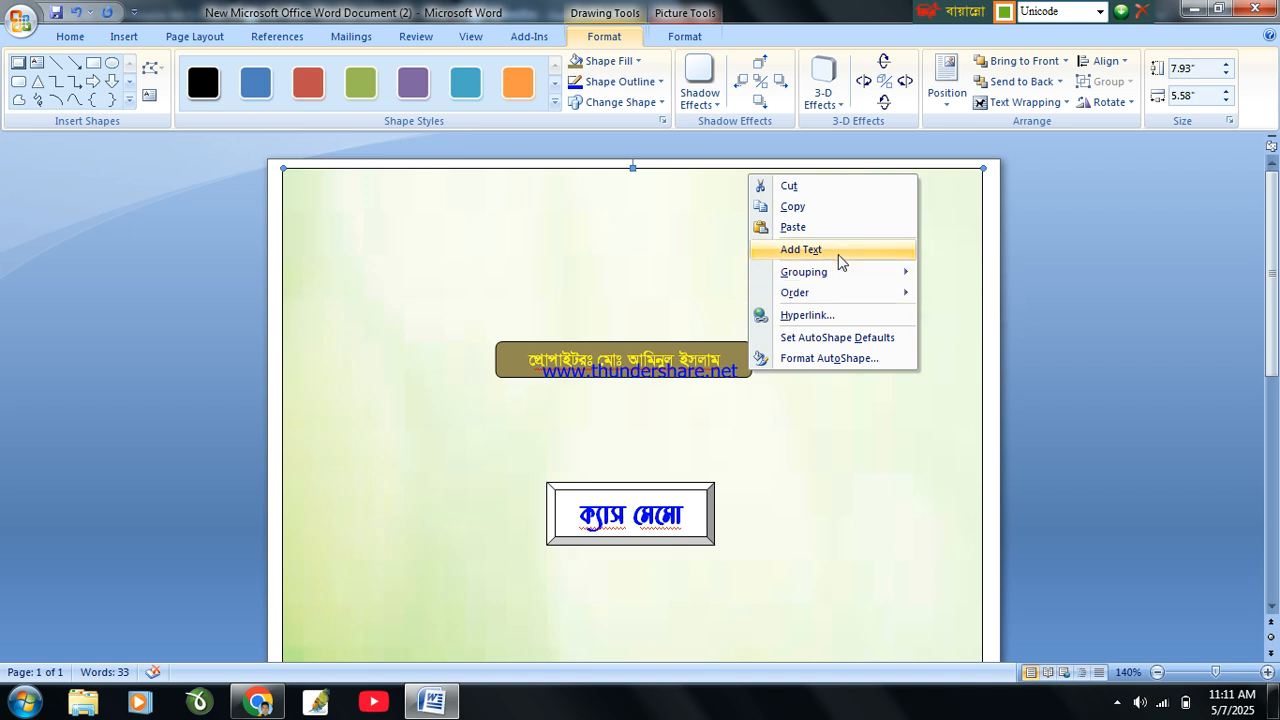
mouse_move(840, 283)
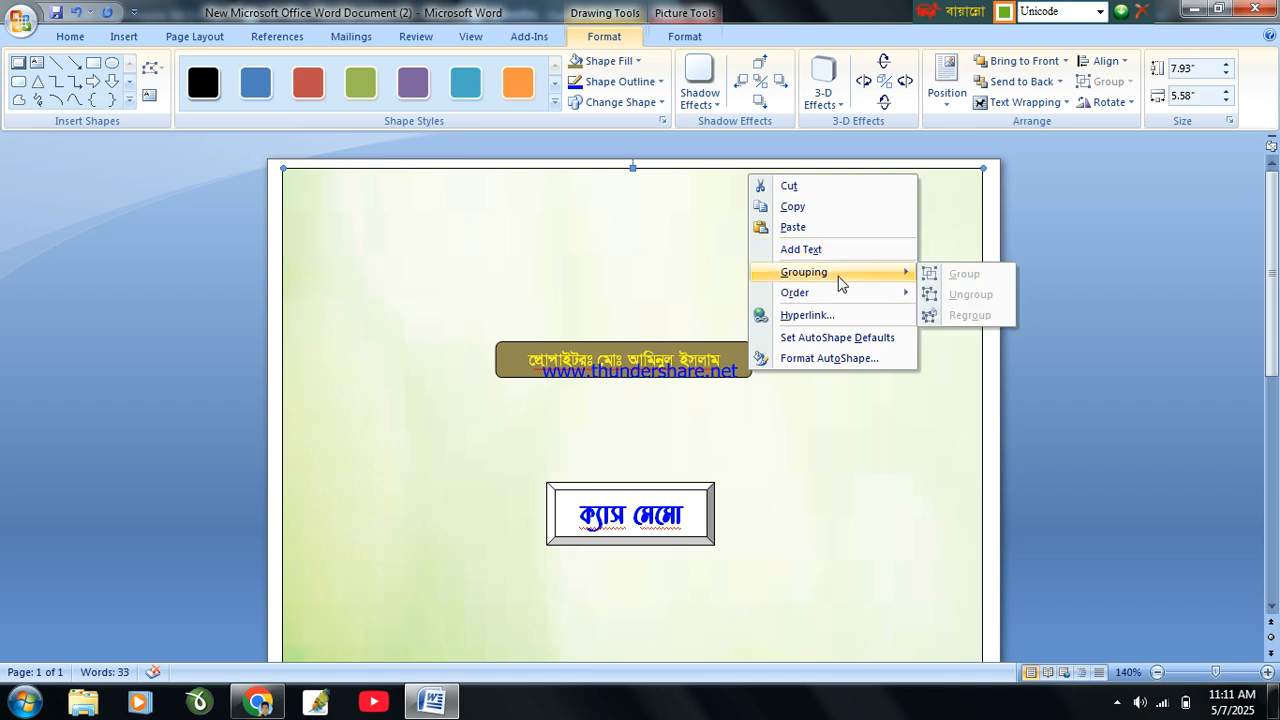